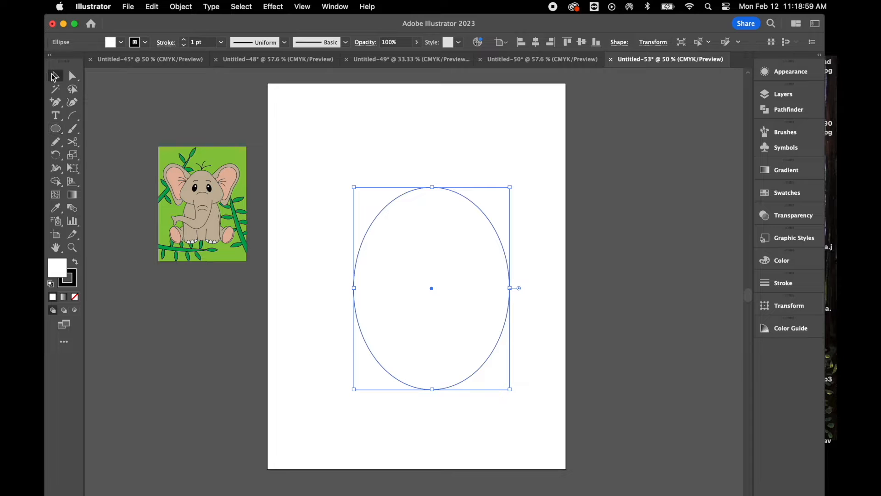
Step: Move the large ellipse toward the upper centre of the artboard and raise its bottom anchor to flatten the base
left_click_drag(431, 288, 420, 266)
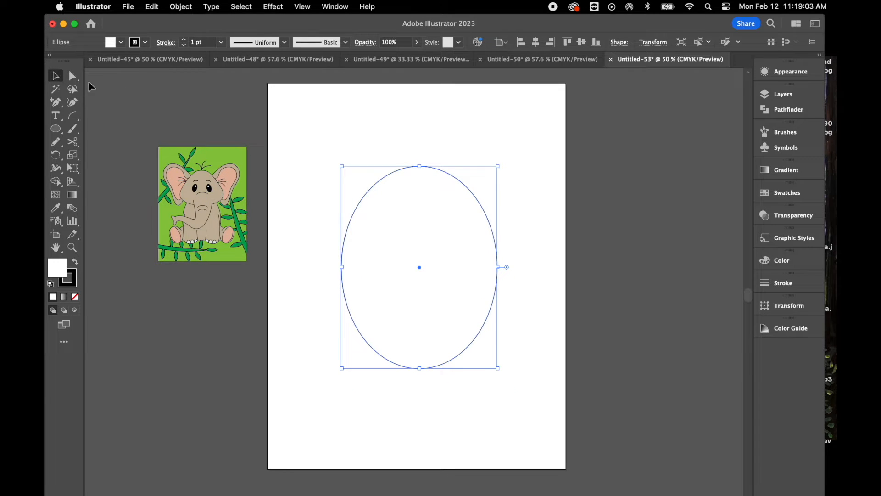
left_click(73, 78)
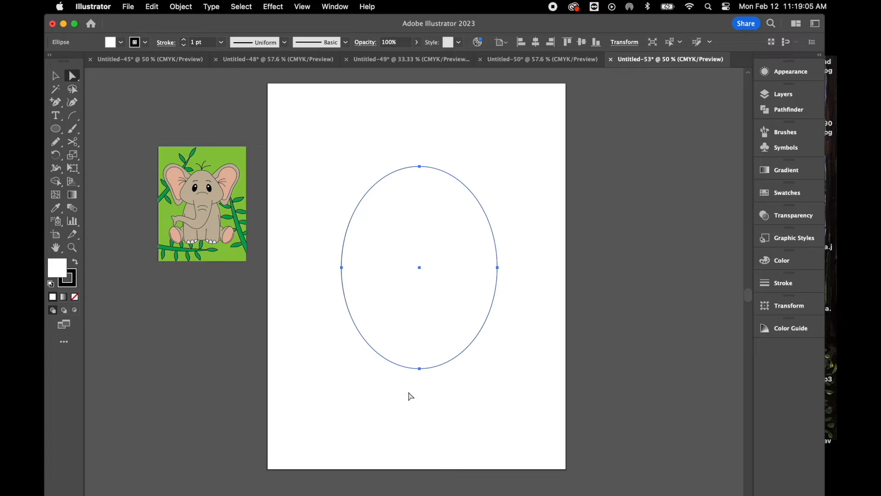
left_click_drag(420, 368, 419, 345)
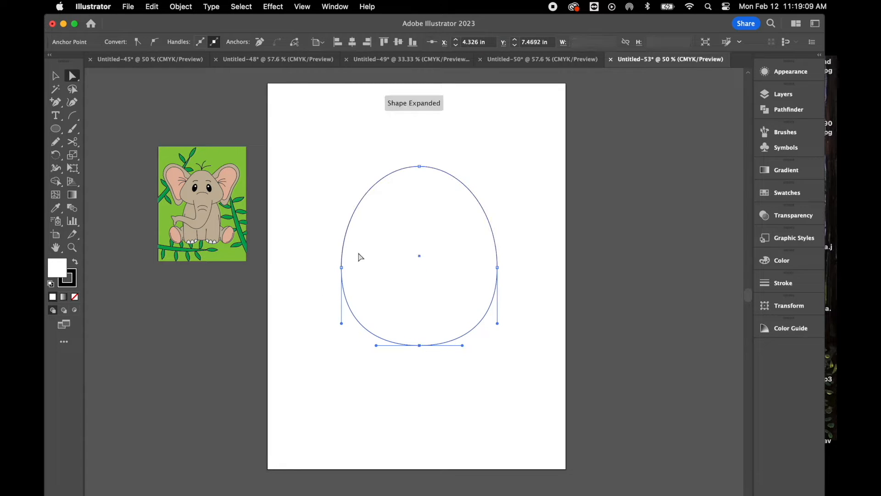
Step: Pull the body's two side anchors outward and shorten their upper handles to form a wide egg shape
left_click(342, 267)
left_click(342, 268)
left_click_drag(342, 267, 331, 269)
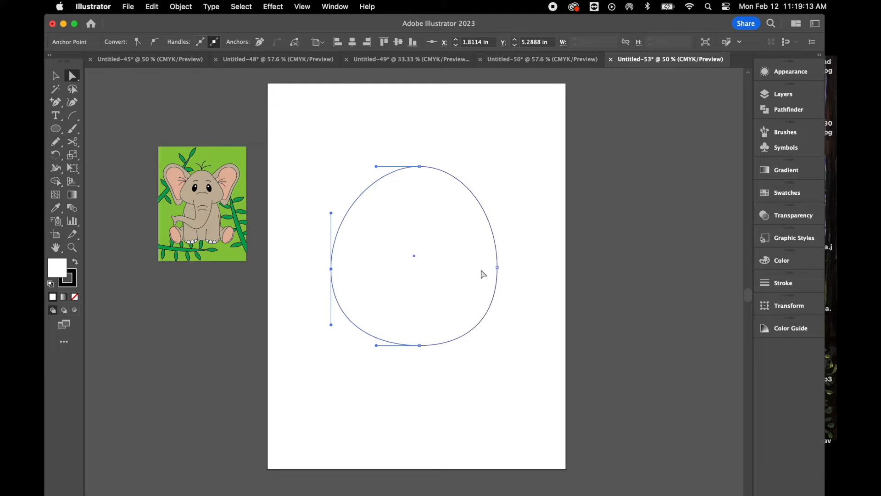
left_click_drag(499, 270, 508, 271)
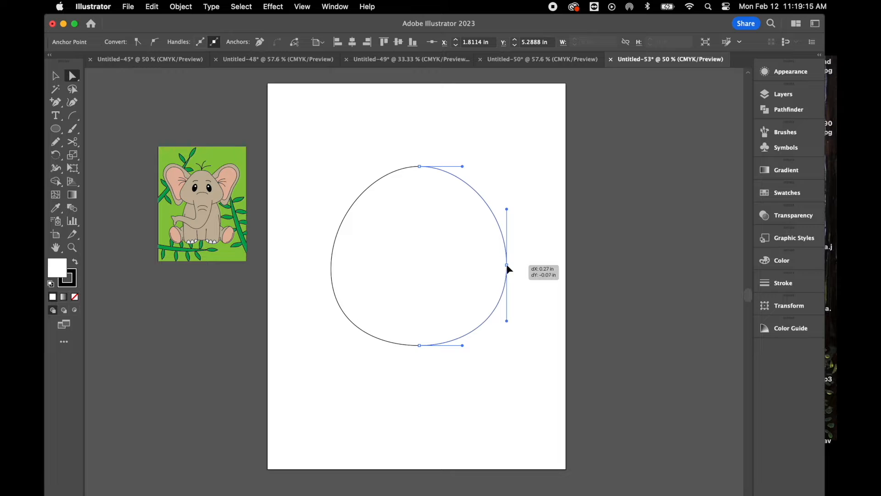
left_click_drag(507, 210, 507, 224)
left_click(332, 268)
left_click_drag(332, 215, 331, 220)
left_click(334, 160)
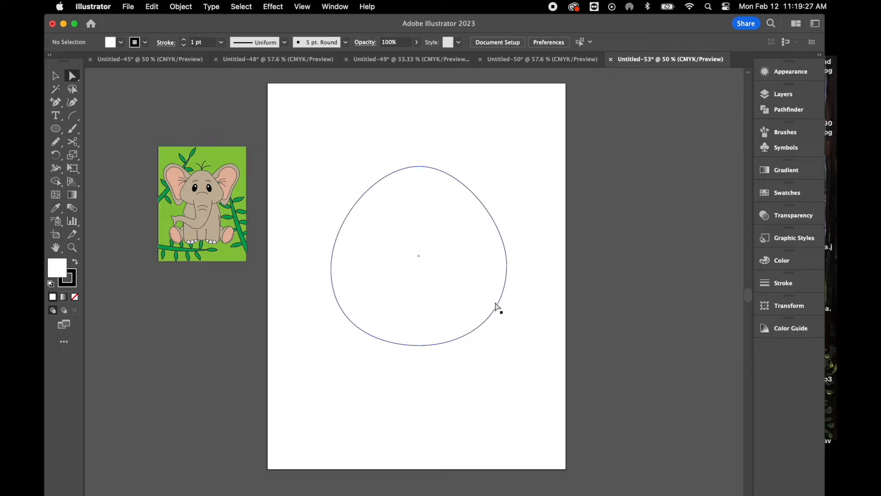
Step: Draw a circle about 1.97 in wide over the body's lower-right edge and reshape its bottom and top curves into a leg outline
left_click(59, 128)
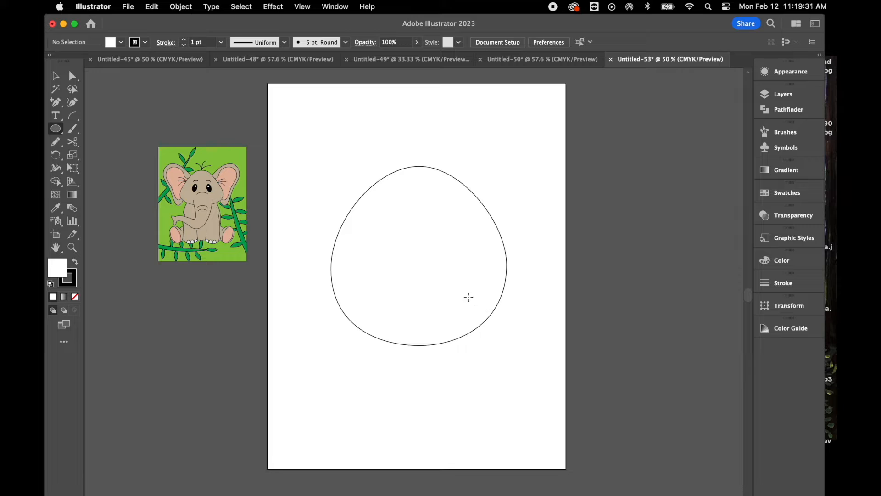
left_click_drag(448, 279, 518, 345)
left_click(72, 76)
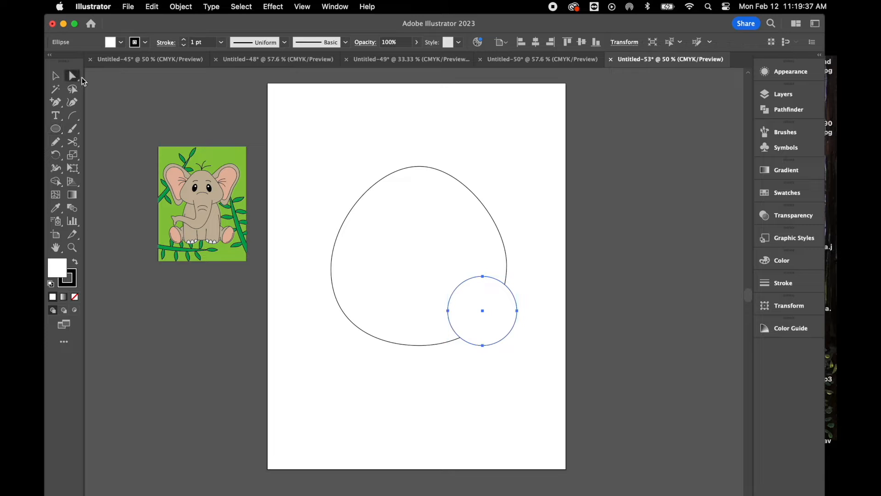
left_click(483, 345)
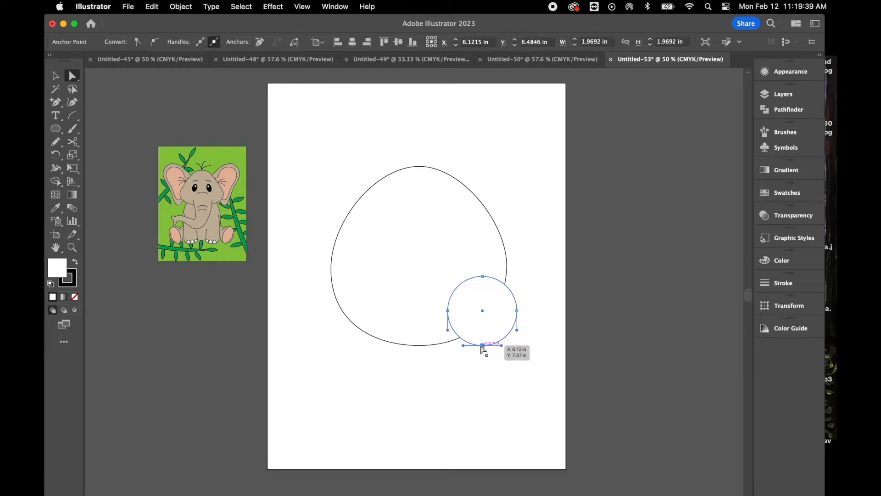
left_click_drag(462, 345, 399, 341)
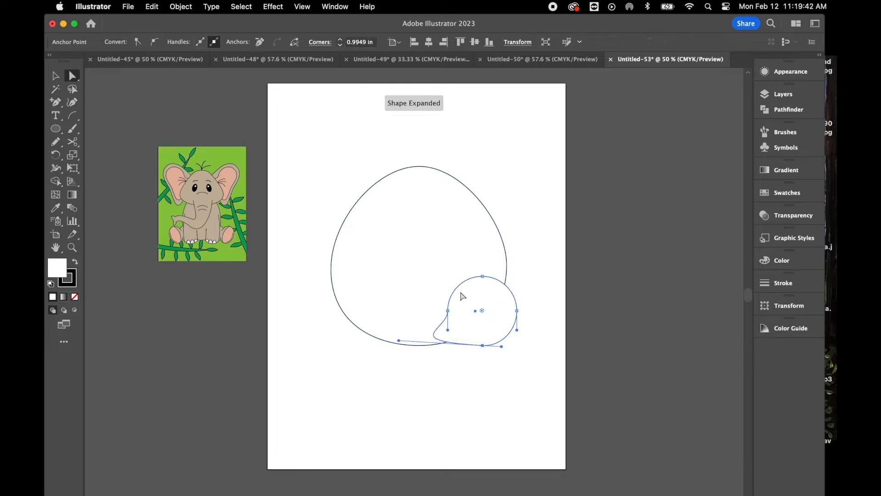
left_click(482, 276)
mouse_move(463, 272)
left_mouse_down()
mouse_move(468, 262)
mouse_move(471, 276)
left_mouse_up()
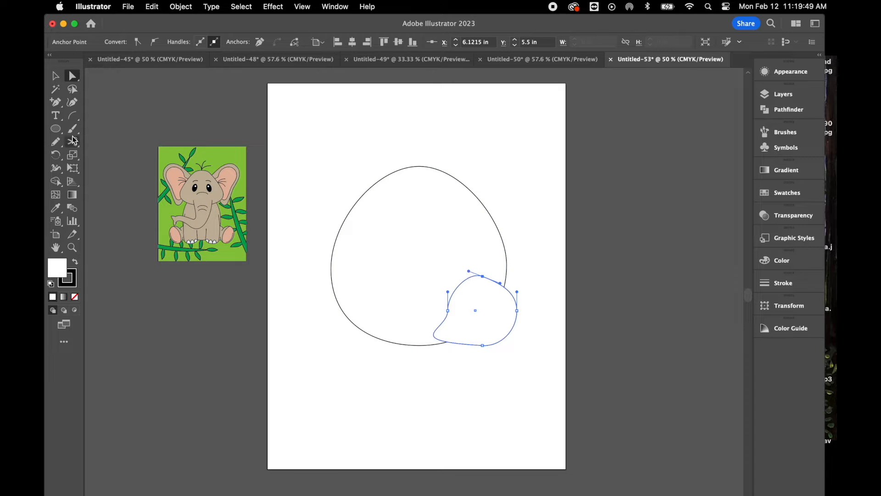
Step: Cut the leg outline at its lower-left tip and top anchor, and delete the segment lying inside the body
left_click(73, 141)
left_click(435, 338)
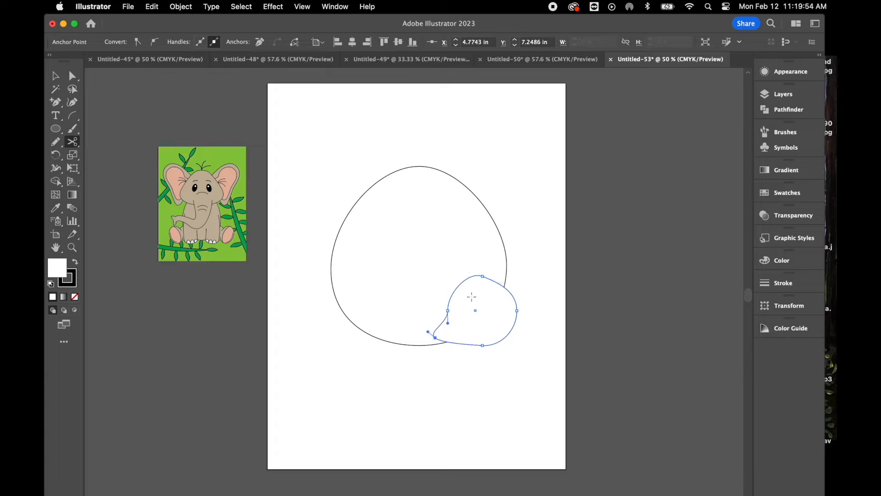
left_click(482, 277)
left_click(55, 76)
left_click(453, 302)
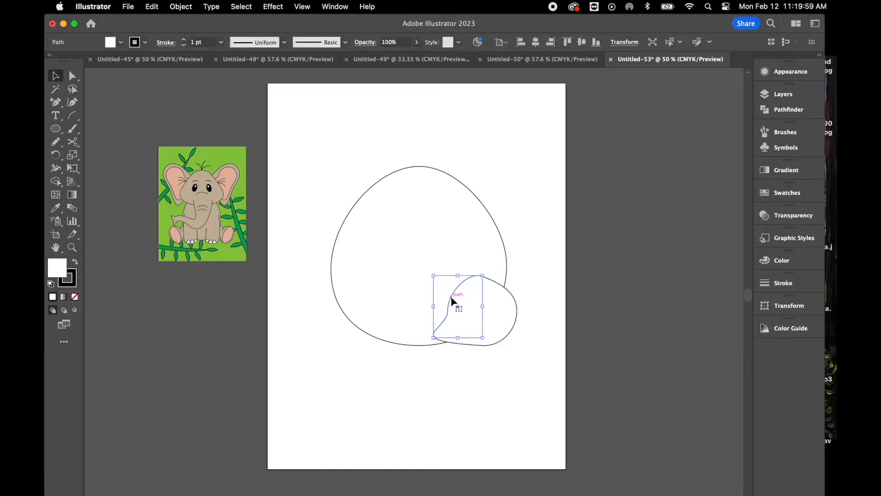
key("Delete")
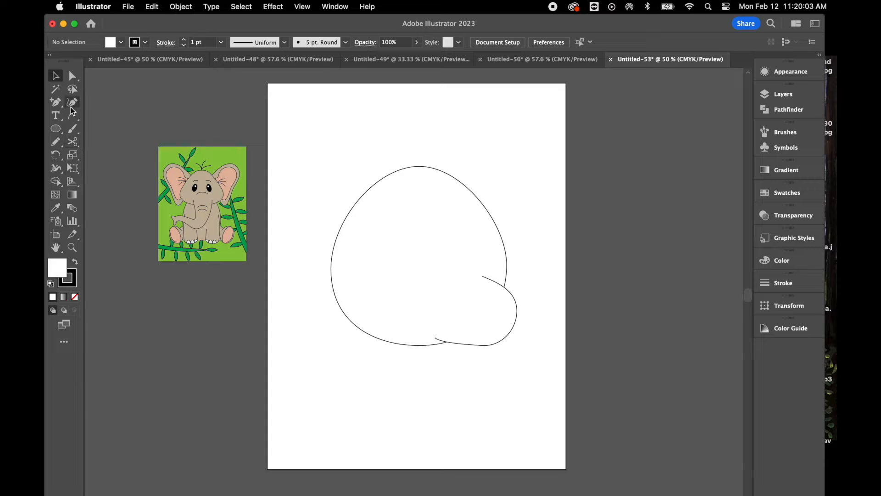
Step: Draw a foot ellipse at the outer end of the leg, tilt it clockwise, and size it to about 1.6 by 2.37 in
left_click(58, 128)
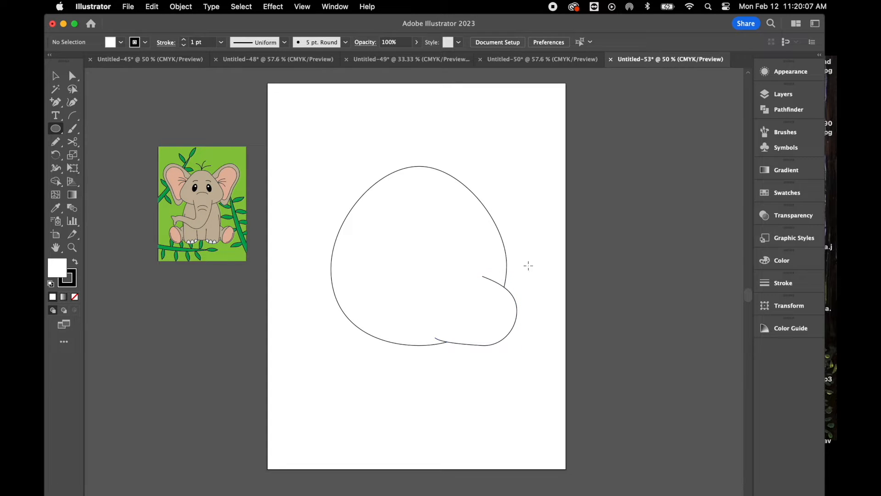
left_click_drag(532, 267, 470, 350)
key("v")
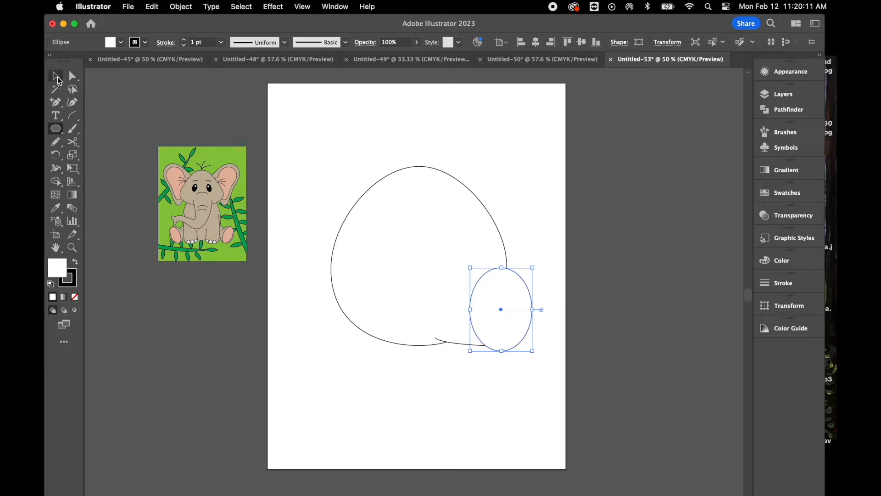
left_click_drag(537, 354, 521, 361)
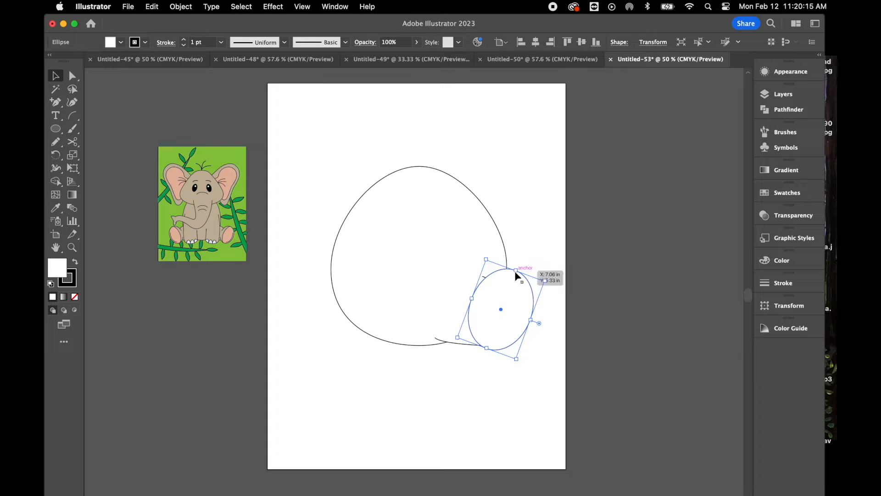
left_click_drag(472, 301, 527, 320)
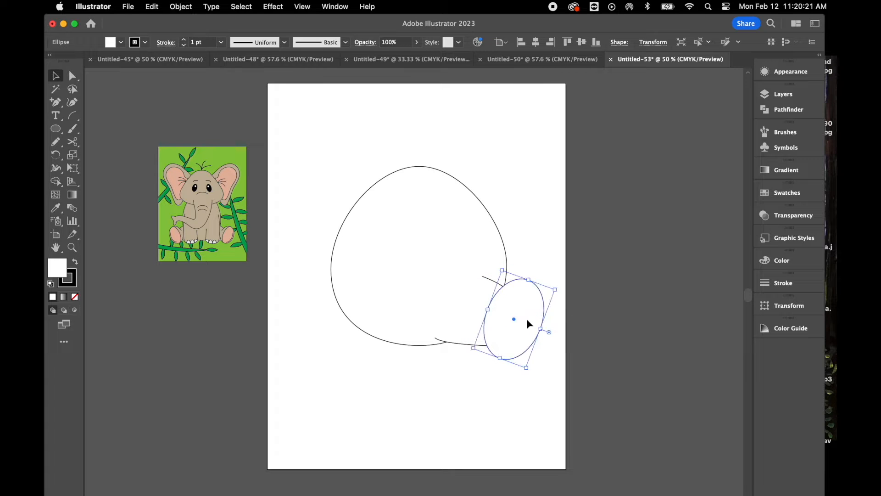
left_click(540, 330)
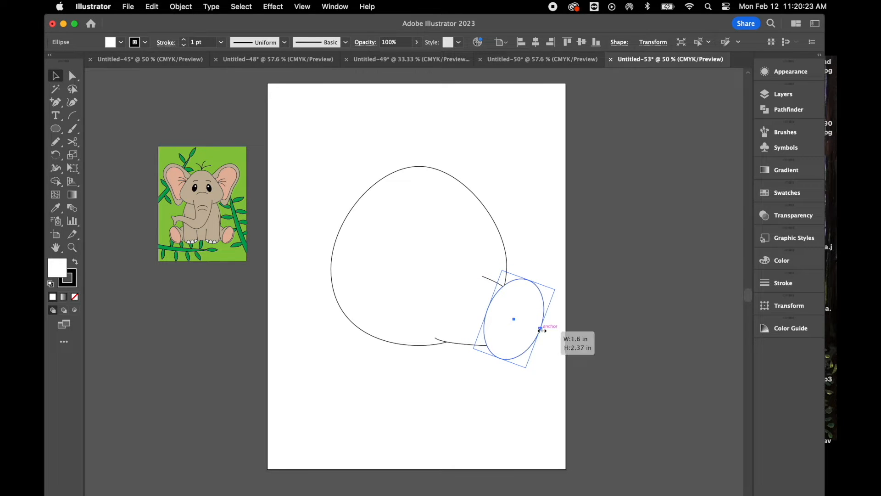
Step: Paste a copy of the tilted foot ellipse and place it over the original, offset slightly down and to the right
left_click(56, 130)
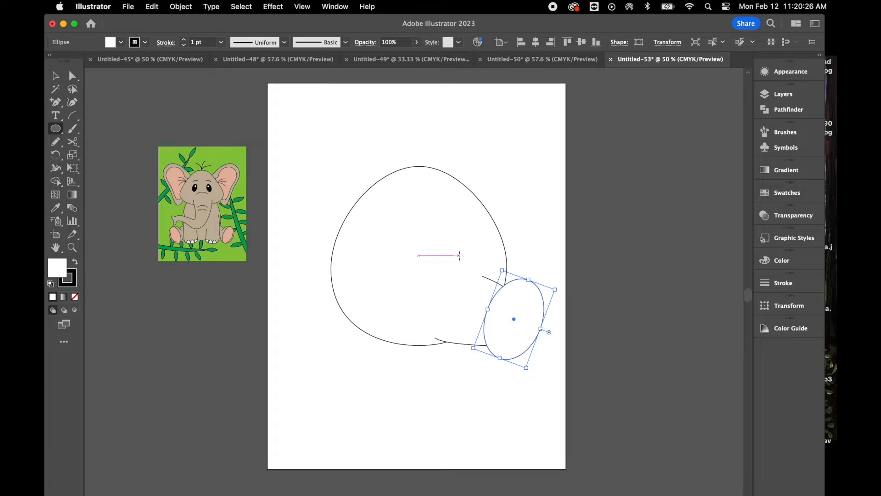
key("super+v")
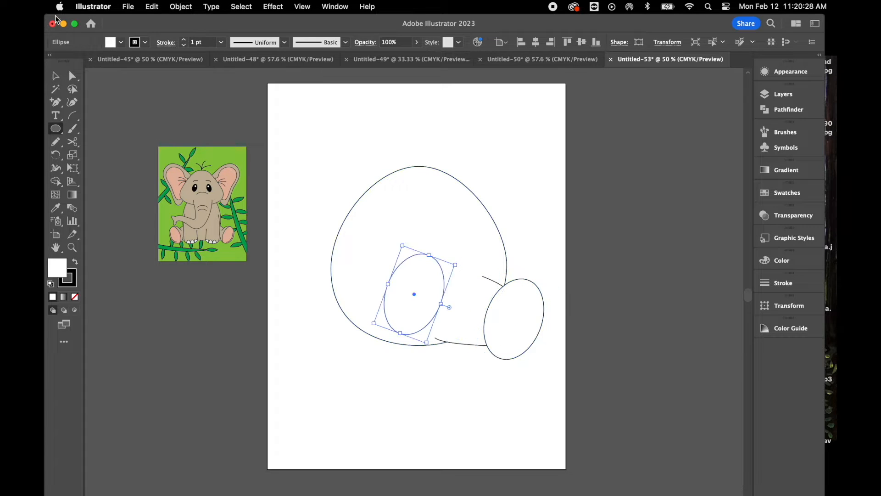
left_click(55, 74)
left_click_drag(411, 302, 528, 336)
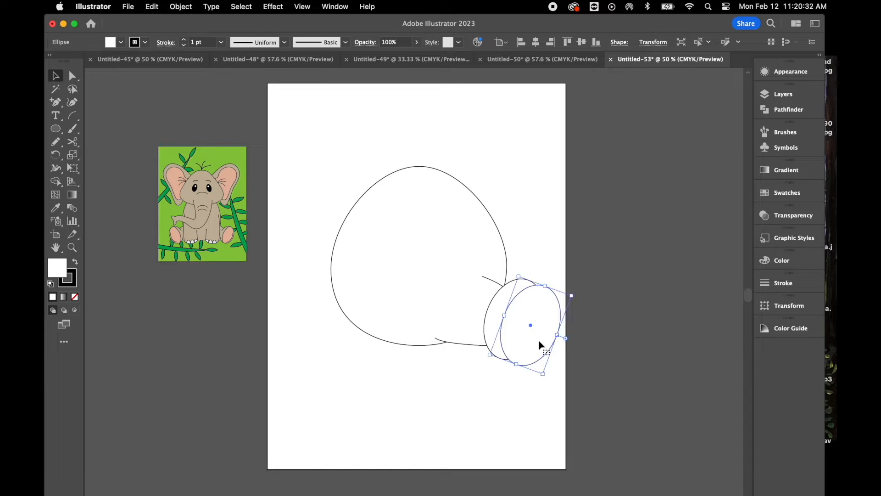
Step: Bulge the back foot ellipse's right edge outward by its anchor and handles, and nudge the front ellipse slightly left
left_click(514, 293)
left_click_drag(541, 329, 562, 301)
key("a")
left_click_drag(541, 354, 536, 362)
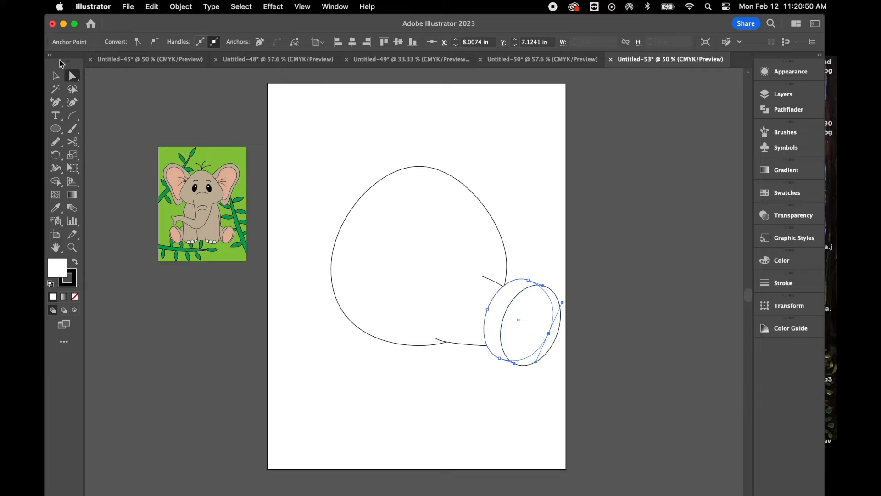
left_click(56, 77)
left_click(622, 224)
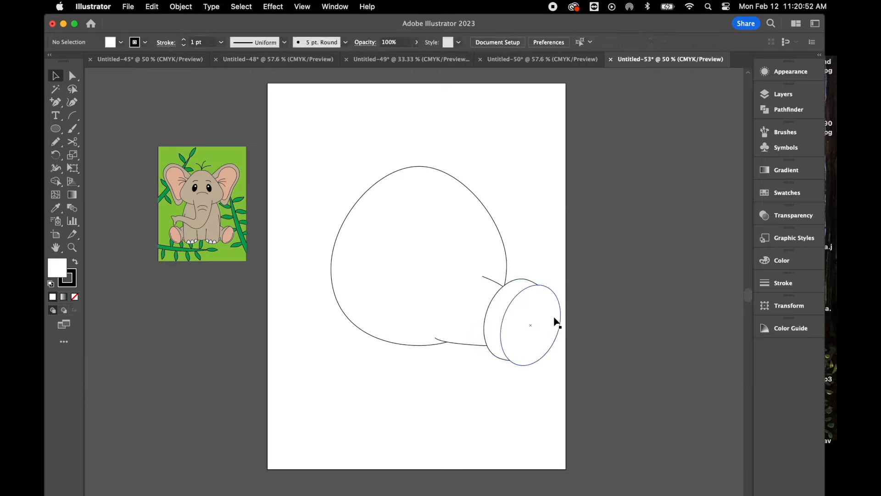
left_click_drag(557, 317, 552, 316)
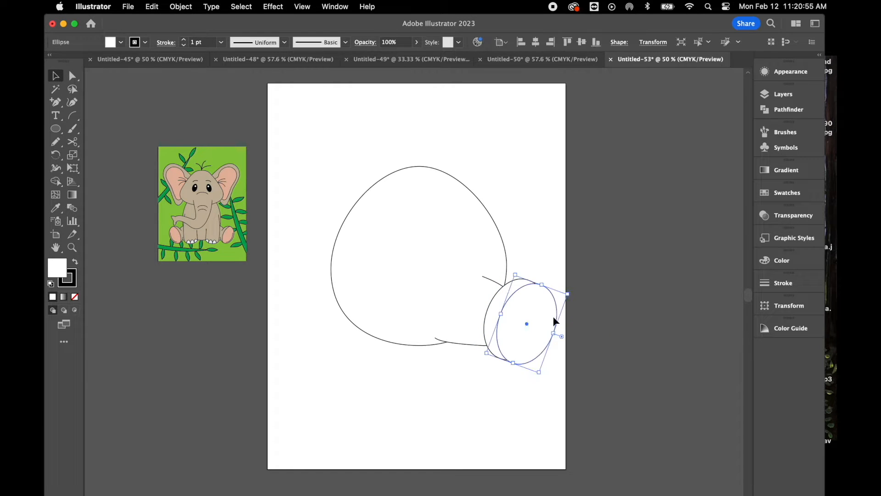
Step: Divide the two overlapping foot ellipses with Pathfinder and ungroup the resulting pieces
left_click(493, 318, "shift")
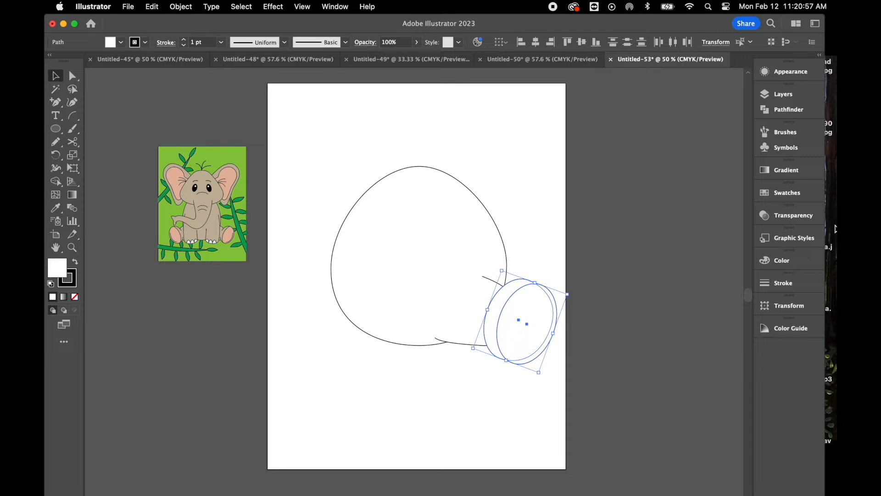
left_click(794, 110)
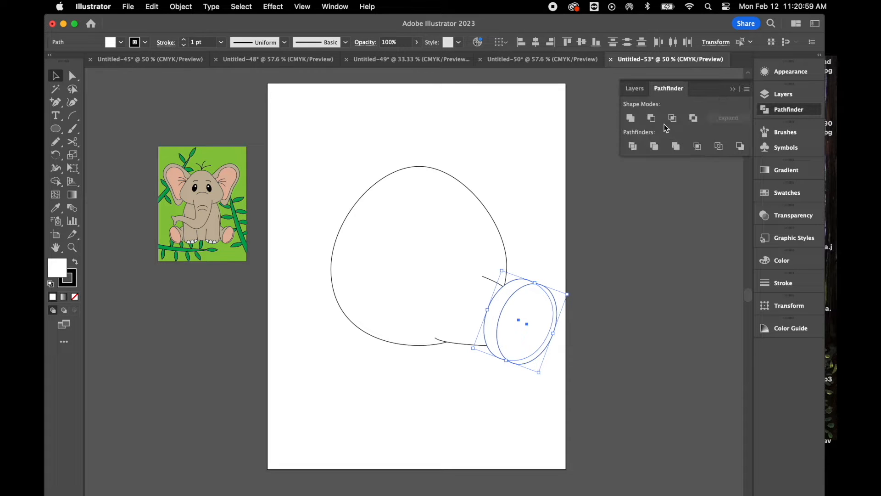
left_click(634, 146)
right_click(620, 249)
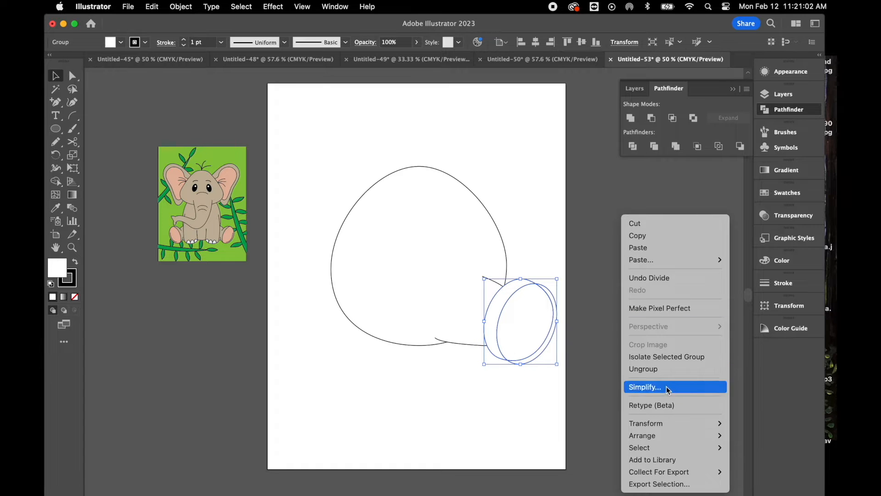
left_click(668, 369)
Step: Delete the thin outer sliver along the right side of the foot
left_click(619, 346)
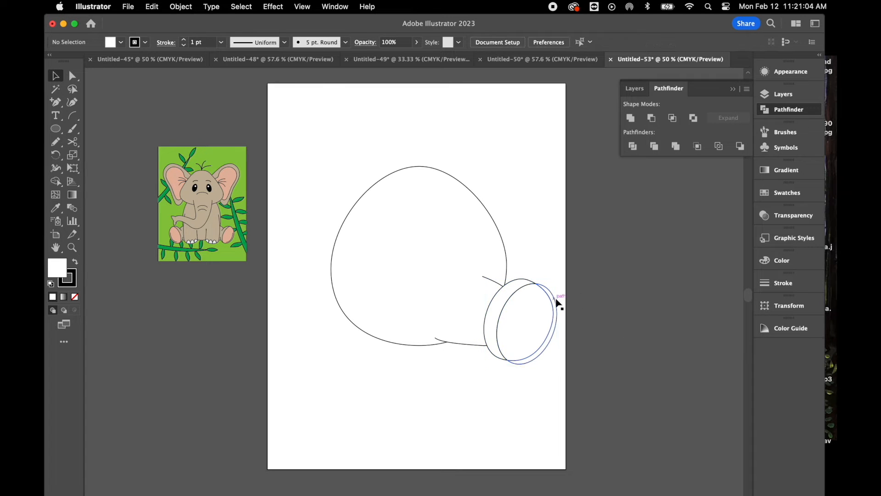
left_click(555, 298)
key("Delete")
Step: Draw an arc about 0.82 in wide and 1.01 in high inside the sole, following its lower-right edge
left_click(73, 114)
left_click(541, 320)
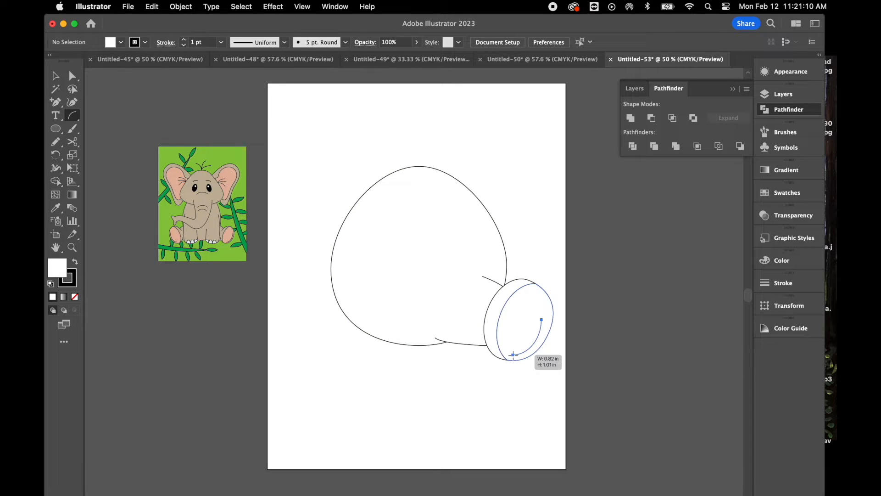
left_click(513, 354)
Step: Cut the foot's left outline at two points where it meets the leg, and delete the segment between the cuts
left_click(72, 141)
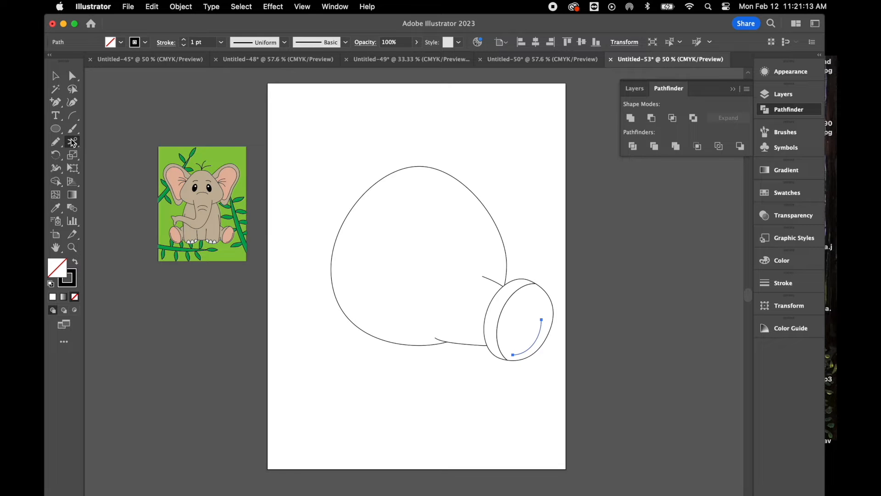
left_click(494, 294)
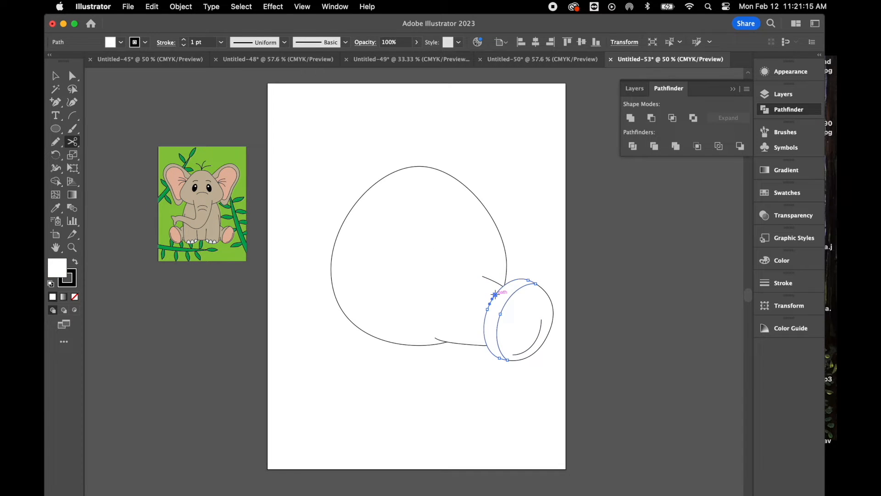
left_click(484, 330)
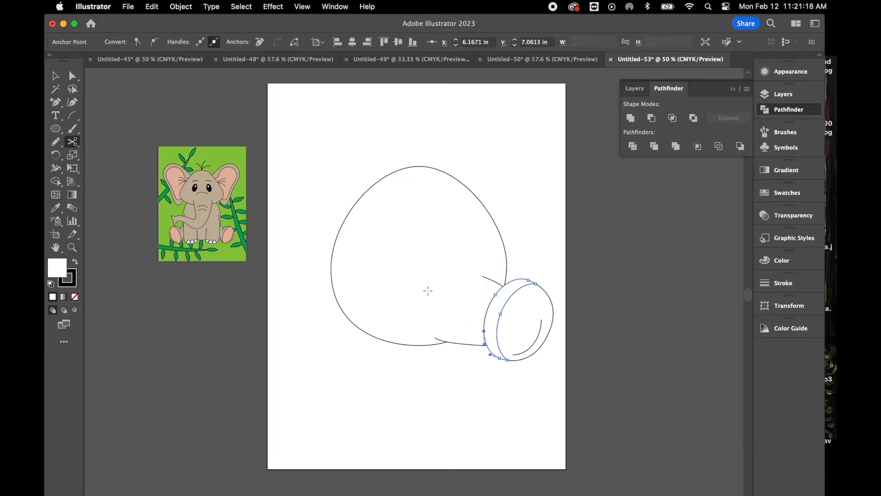
left_click(57, 75)
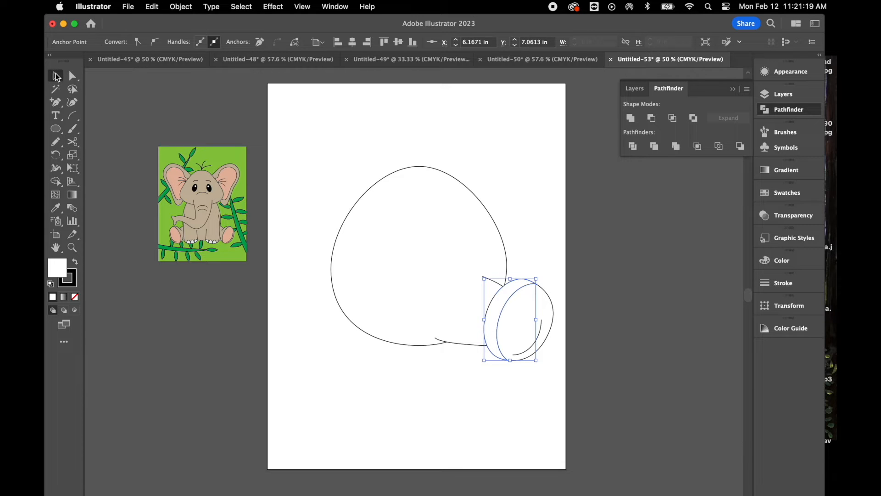
left_click(488, 318)
left_click(467, 317)
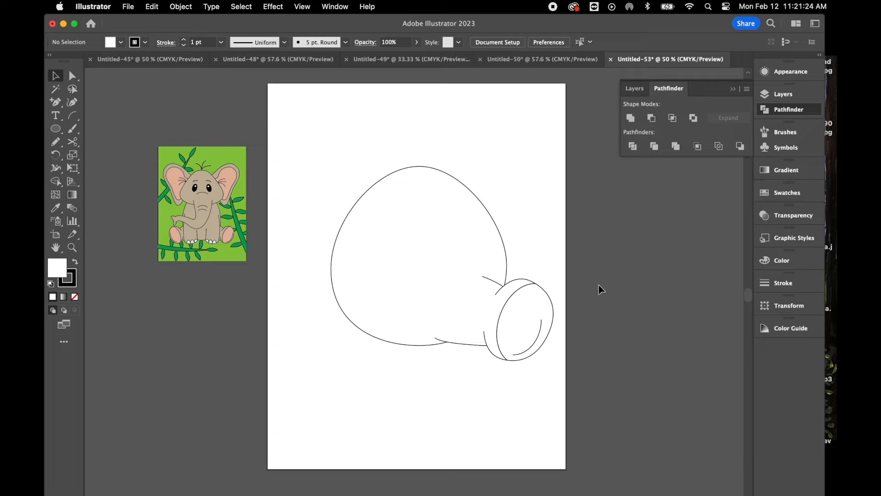
Step: Fill the body, the leg and the outer rim of the foot with the light tan swatch
left_click(374, 189)
left_click(787, 192)
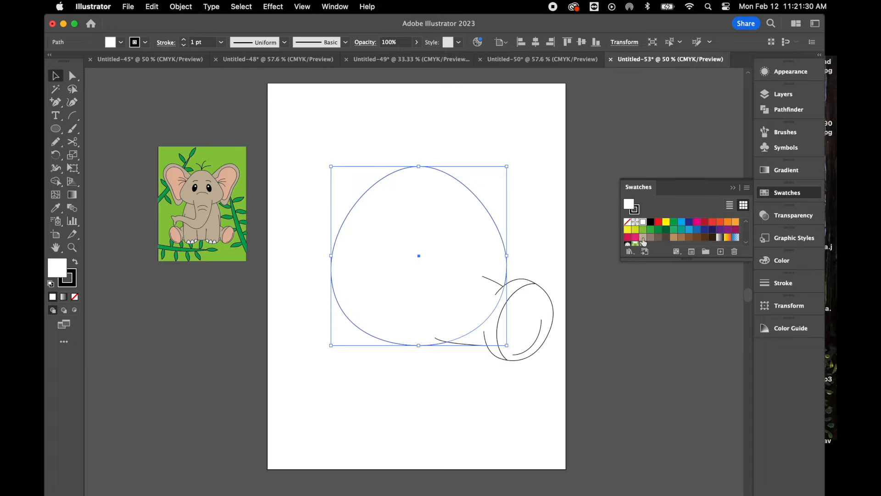
left_click(643, 242)
left_click(592, 301)
left_click(491, 296)
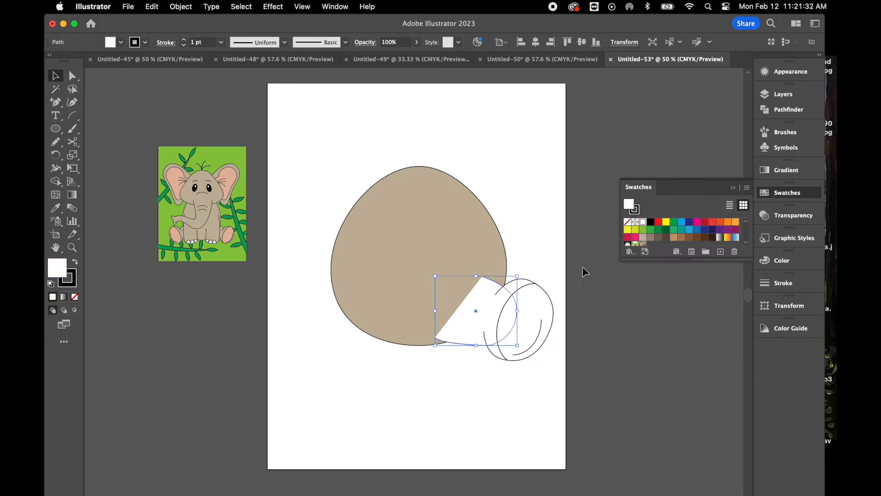
left_click(643, 237)
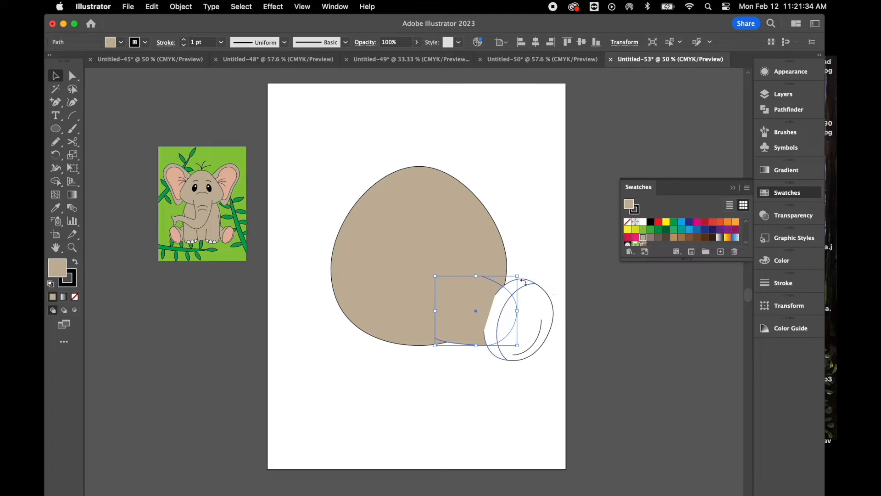
key("super+z")
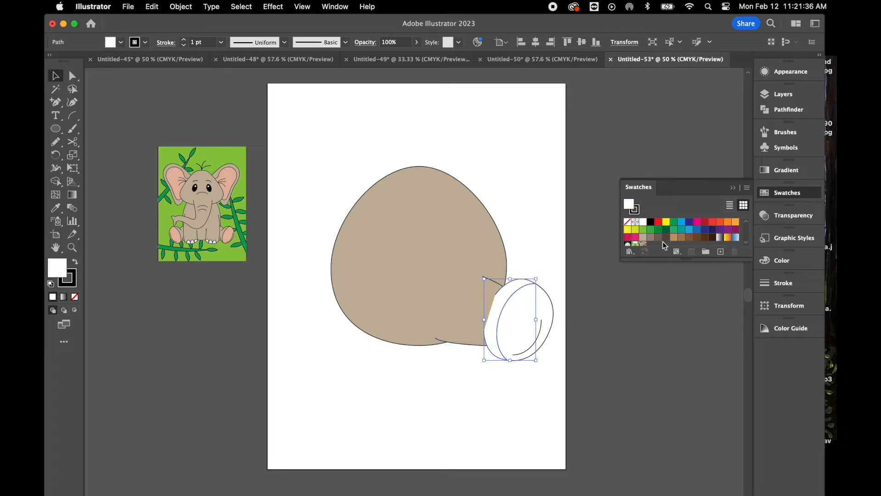
left_click(643, 238)
left_click(598, 294)
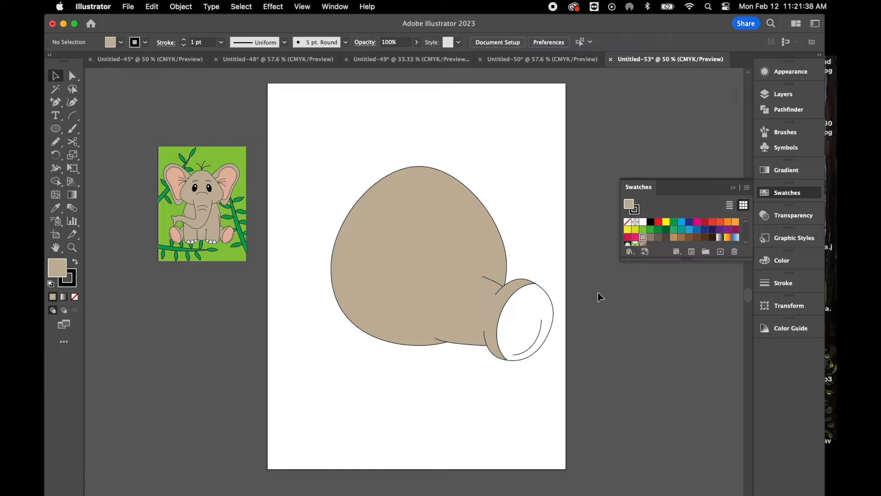
Step: Fill the sole of the foot with light pink E5B3BA
left_click(528, 311)
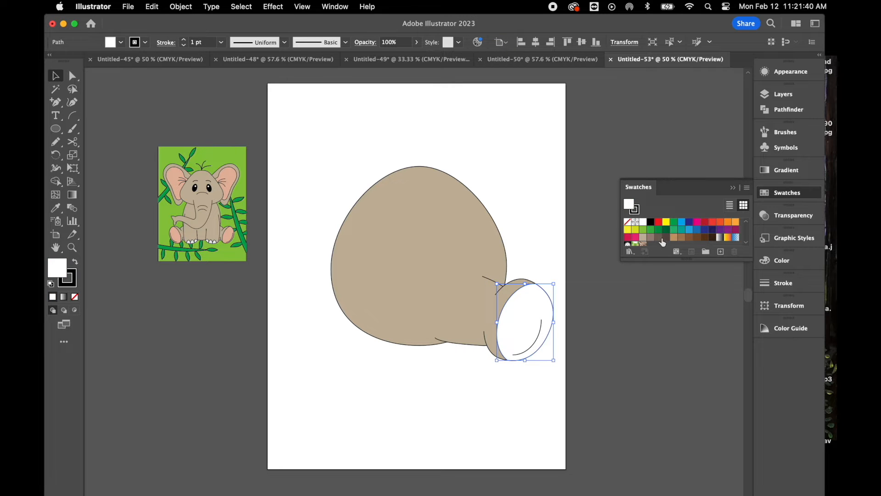
left_click(696, 222)
double_click(58, 267)
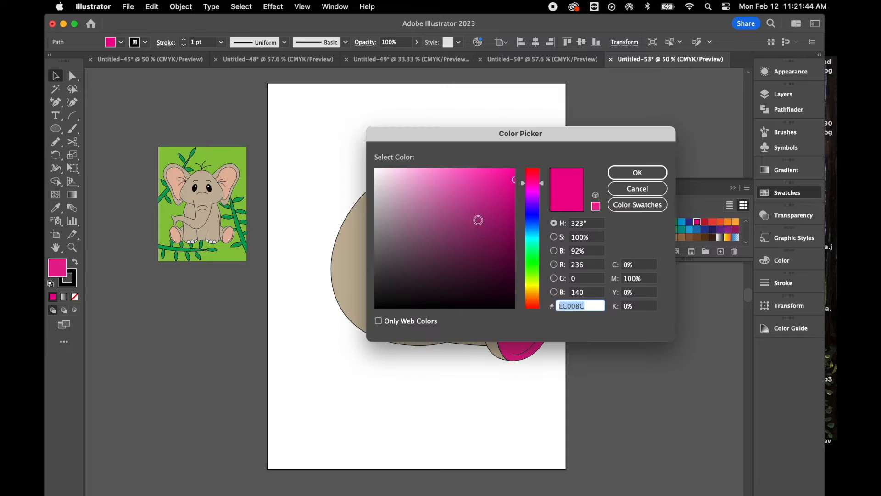
type("E5B3D3")
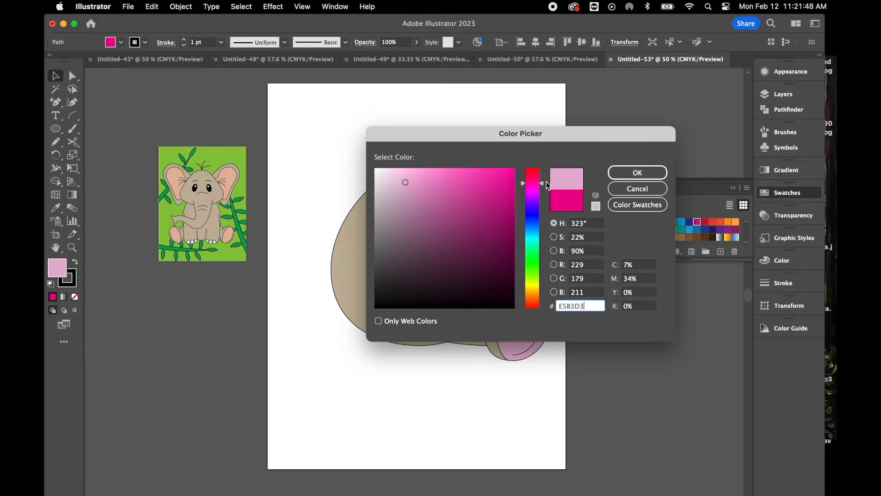
left_click_drag(543, 178, 541, 169)
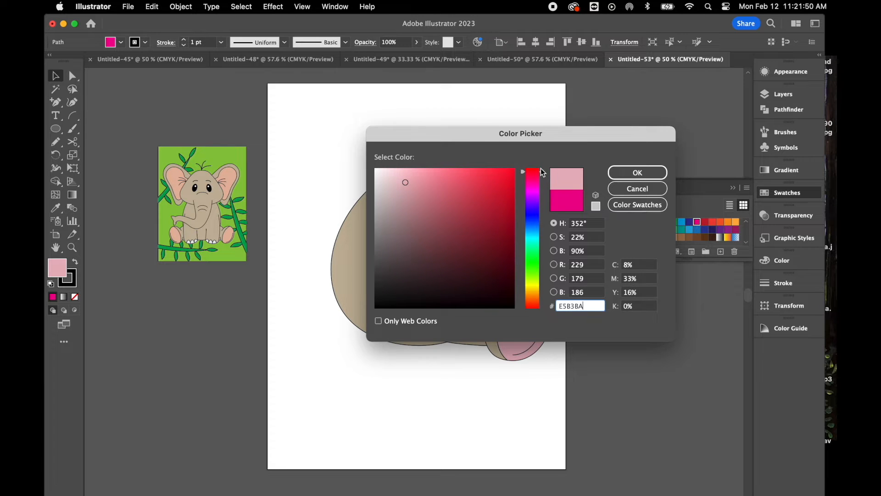
left_click(638, 173)
left_click(594, 344)
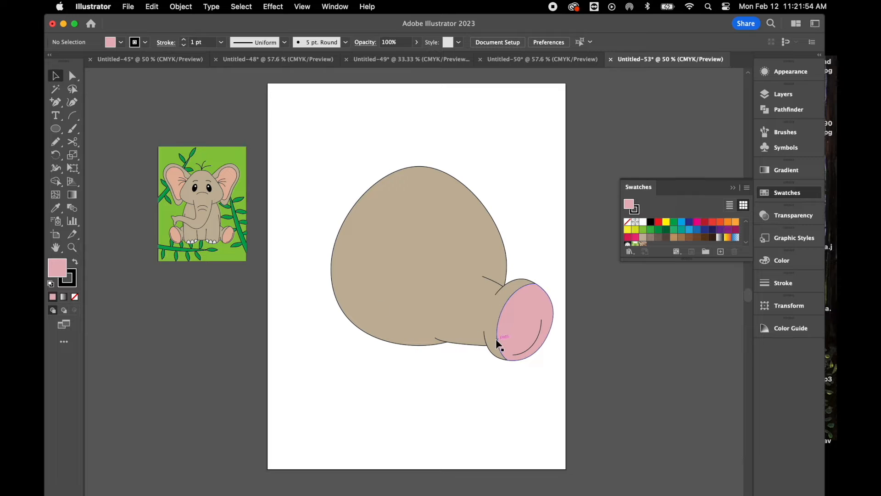
Step: Group the leg, foot and sole pieces together, leaving the body out of the group
left_click_drag(503, 352, 479, 361)
left_click(427, 256, "shift")
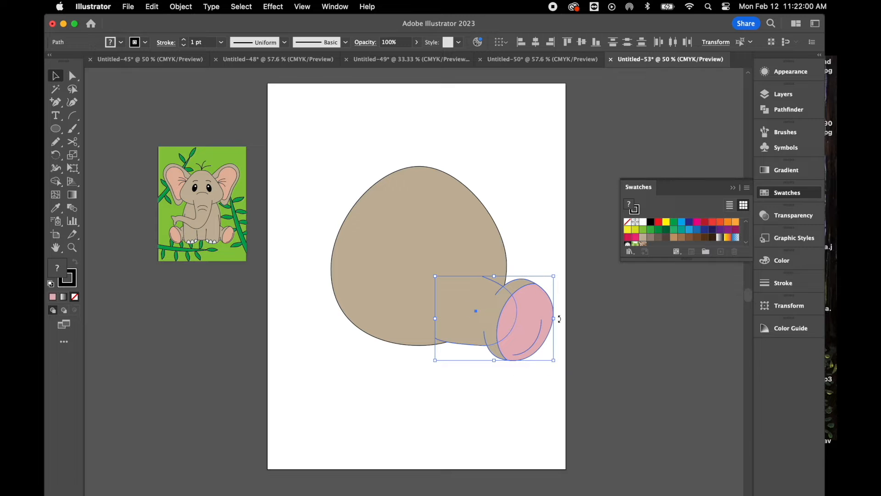
right_click(486, 324)
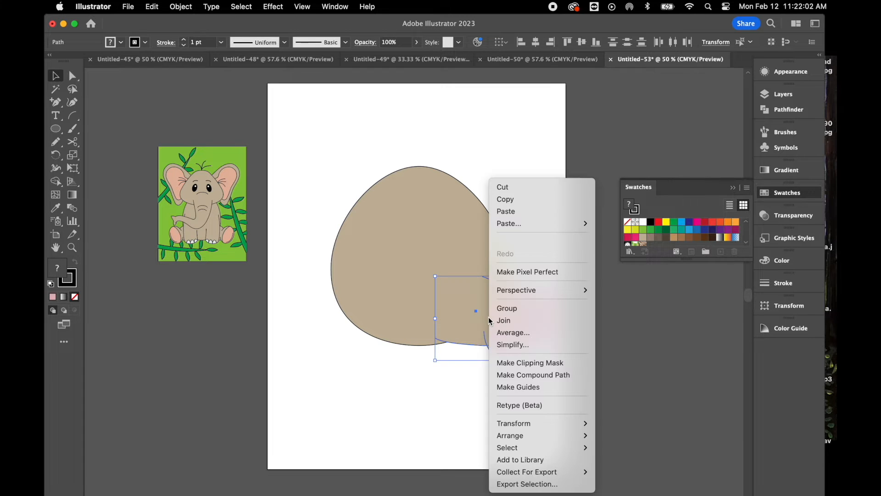
mouse_move(533, 426)
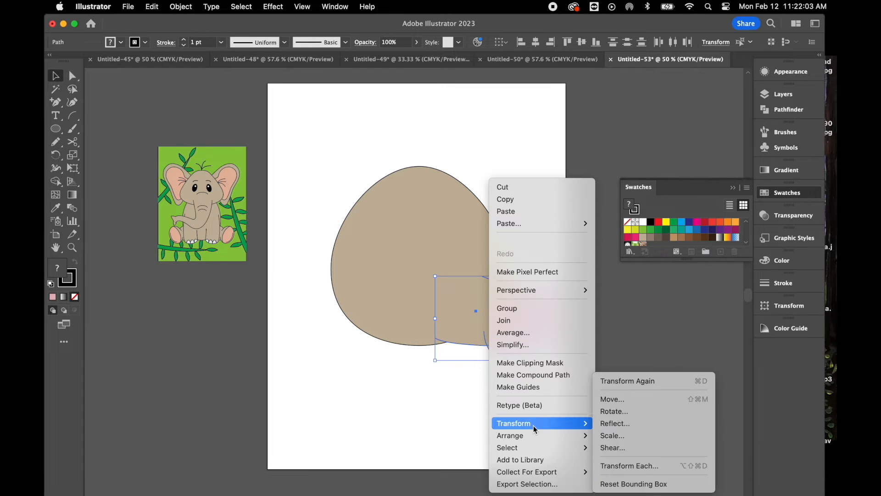
left_click(560, 310)
Step: Duplicate the leg group onto the body's left side and reflect the copy across the vertical axis
left_click_drag(510, 321, 379, 309)
right_click(379, 312)
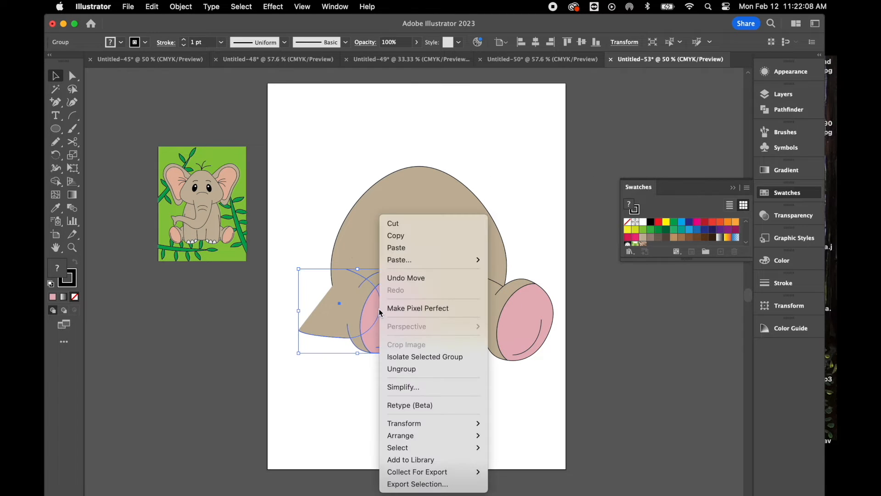
mouse_move(420, 423)
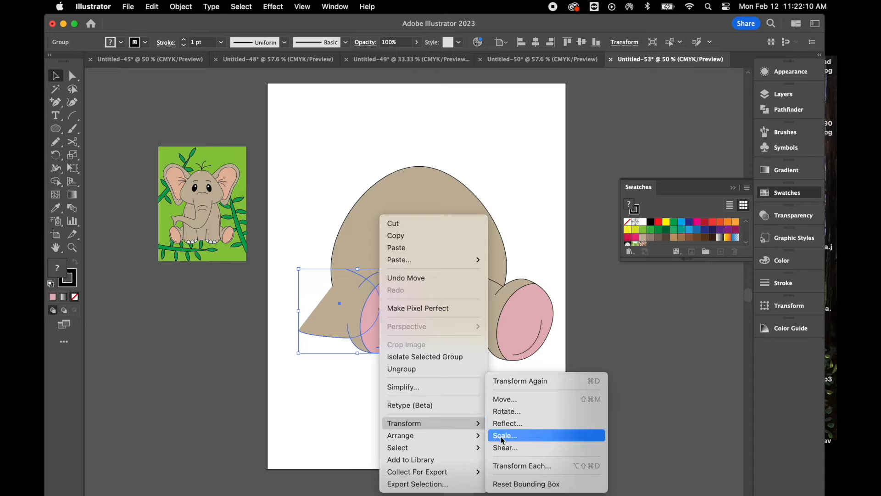
left_click(532, 423)
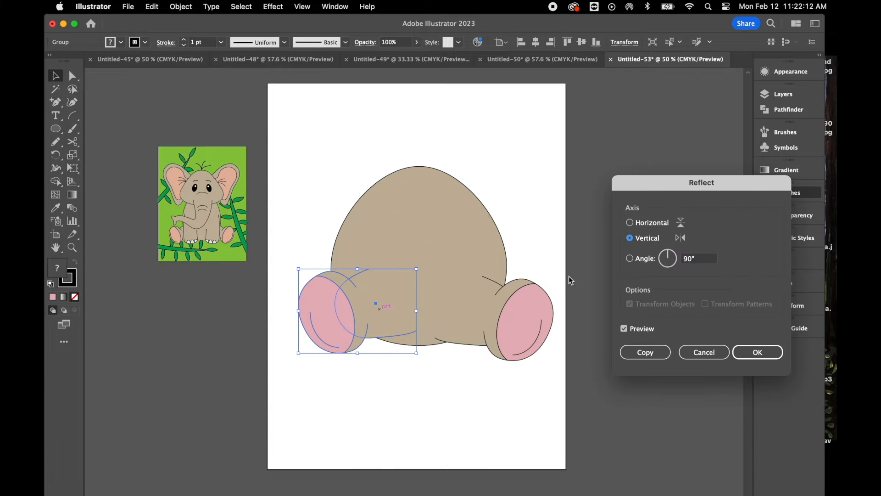
left_click(736, 347)
Step: Move both leg groups outward so they sit level and symmetrical on either side of the body
left_click_drag(380, 314, 358, 323)
left_click_drag(359, 318, 356, 318)
left_click_drag(467, 305, 484, 302)
Step: Draw a tall tan rectangle for a front leg, from mid-body to below the belly, just left of centre
left_click(55, 128)
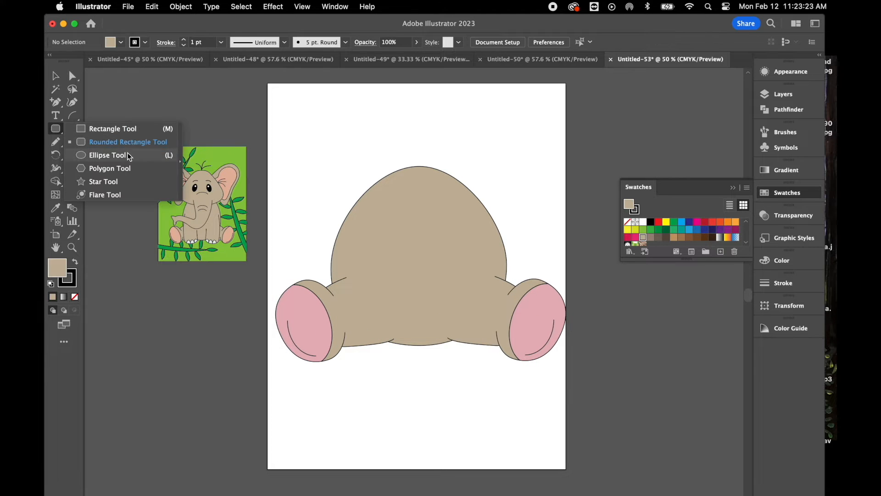
left_click(140, 131)
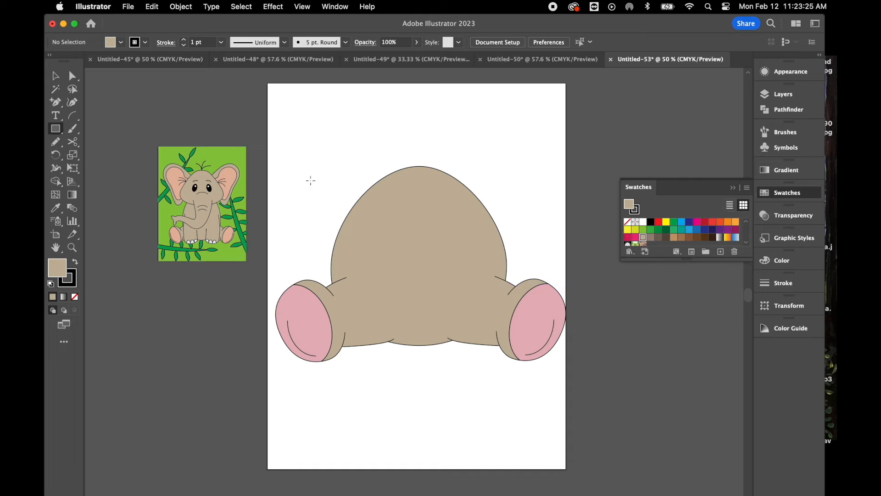
mouse_move(367, 228)
left_mouse_down()
mouse_move(395, 356)
mouse_move(419, 360)
mouse_move(423, 376)
left_mouse_up()
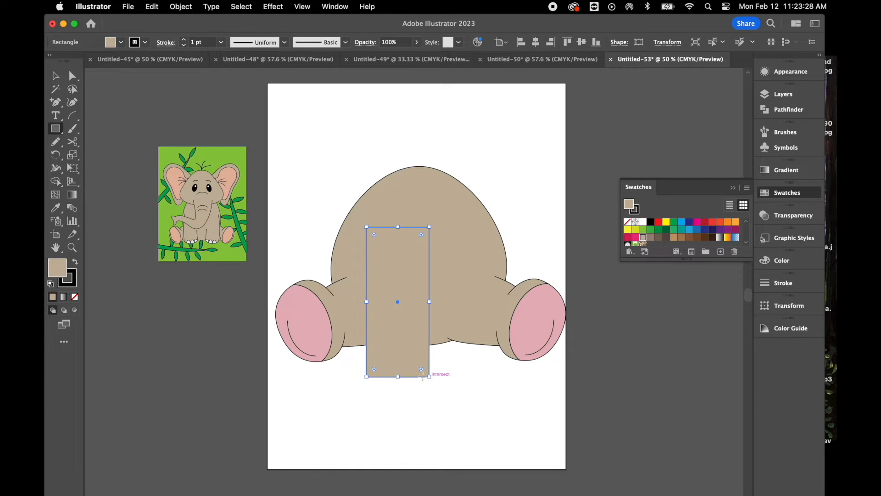
Step: Draw a flat ellipse as wide as the front-leg rectangle, centred on its lower edge
left_click(56, 130)
left_click(115, 154)
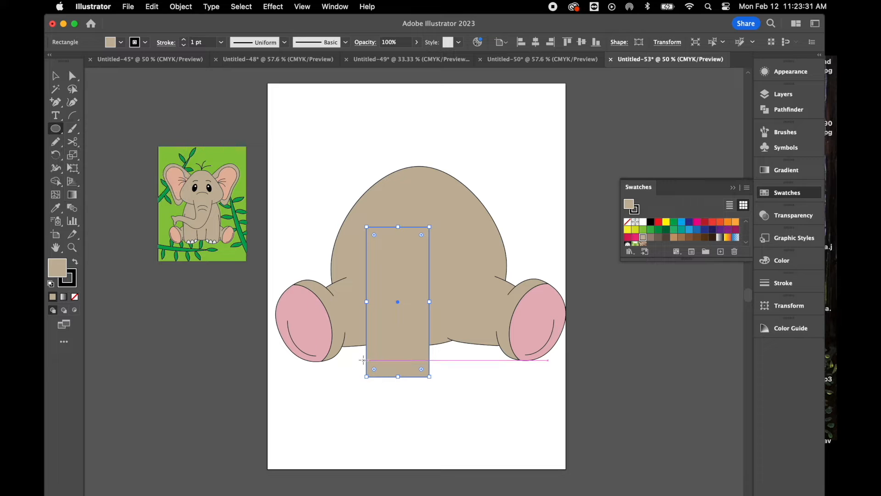
left_click_drag(430, 387, 366, 363)
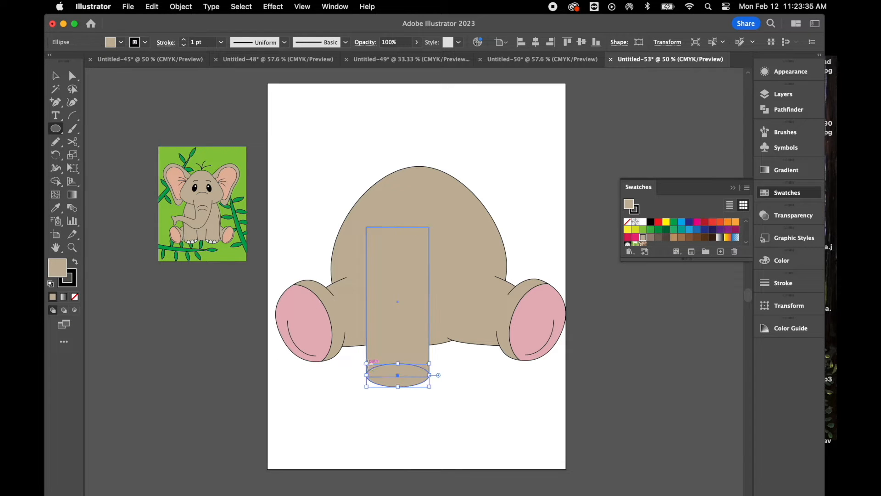
left_click(55, 76)
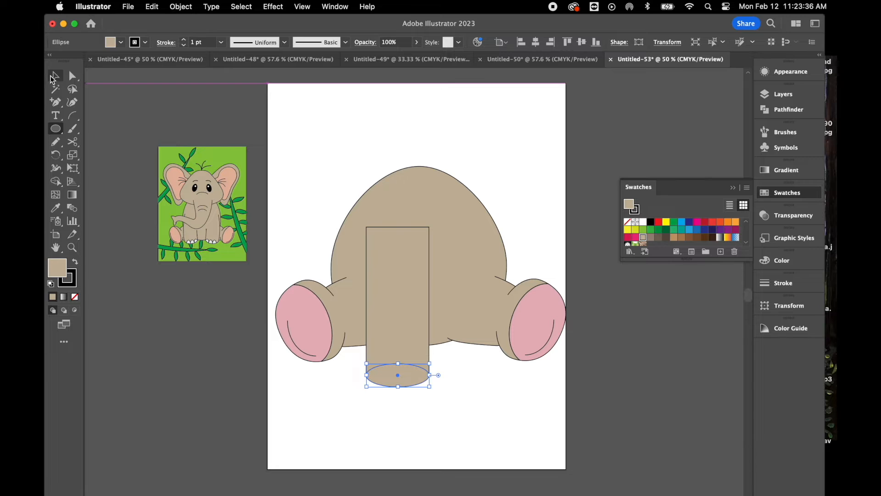
left_click(388, 414)
left_click_drag(399, 384, 399, 385)
left_click(423, 406)
Step: Fine-tune the ellipse's position and width so its sides line up exactly with the rectangle's edges
scroll(423, 406, "up", 5)
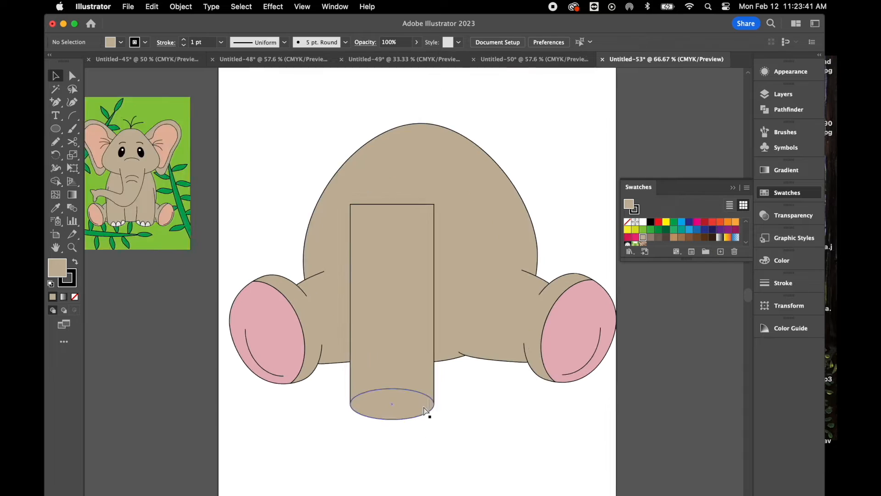
scroll(423, 406, "down", 2)
mouse_move(407, 335)
left_mouse_down()
mouse_move(407, 345)
mouse_move(407, 334)
left_mouse_up()
left_click(435, 383)
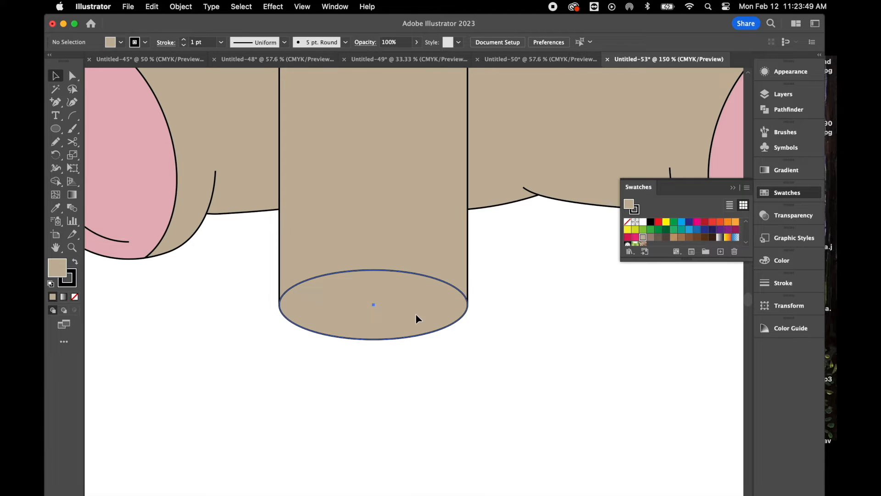
left_click_drag(417, 316, 415, 311)
left_click(507, 330)
left_click(367, 306)
mouse_move(281, 305)
left_mouse_down()
mouse_move(272, 304)
mouse_move(280, 306)
left_mouse_up()
left_click(500, 348)
Step: Unite the rectangle and ellipse into a single front-leg shape with Pathfinder
left_click_drag(503, 347, 271, 305)
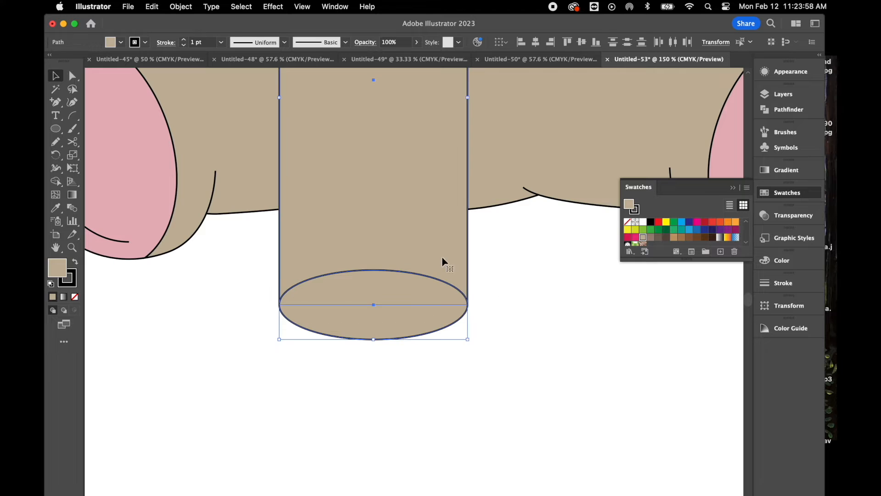
left_click(785, 109)
left_click(634, 120)
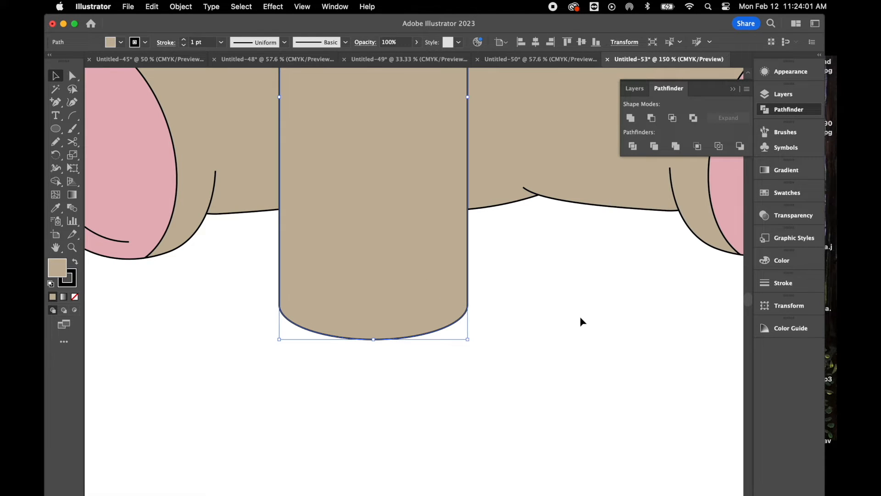
left_click(580, 315)
Step: Apply an Arc warp to the front leg with vertical orientation and a 10% bend
key("super+minus")
key("super+minus")
key("super+minus")
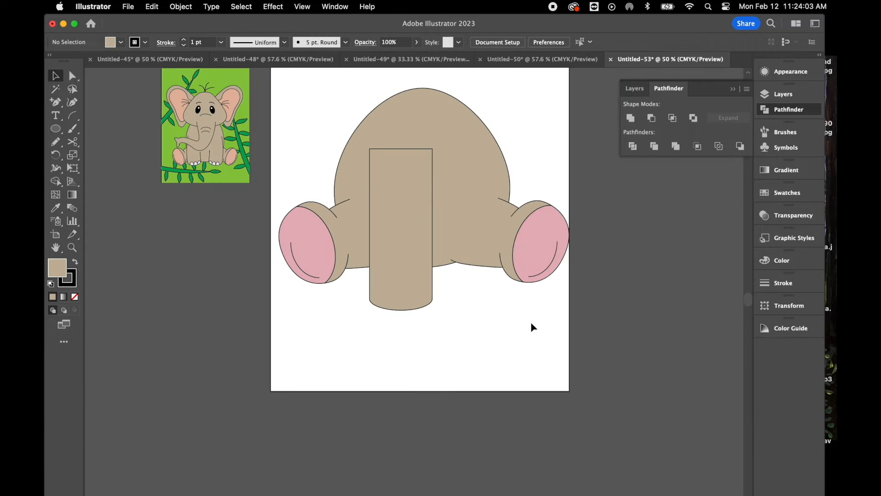
left_click(414, 219)
left_click(265, 9)
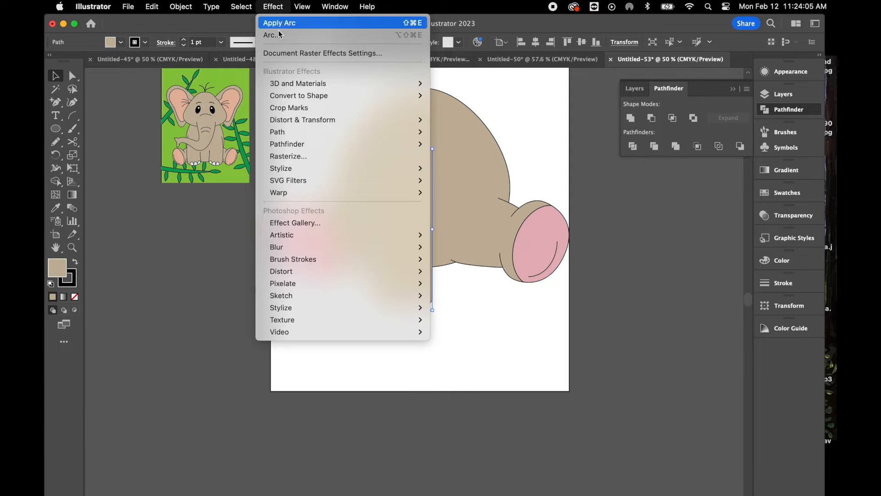
mouse_move(299, 193)
left_click(443, 193)
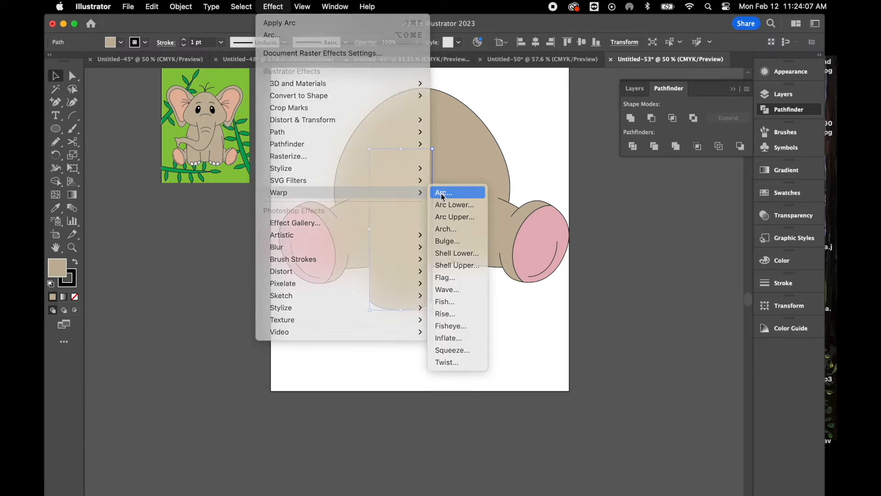
left_click(681, 132)
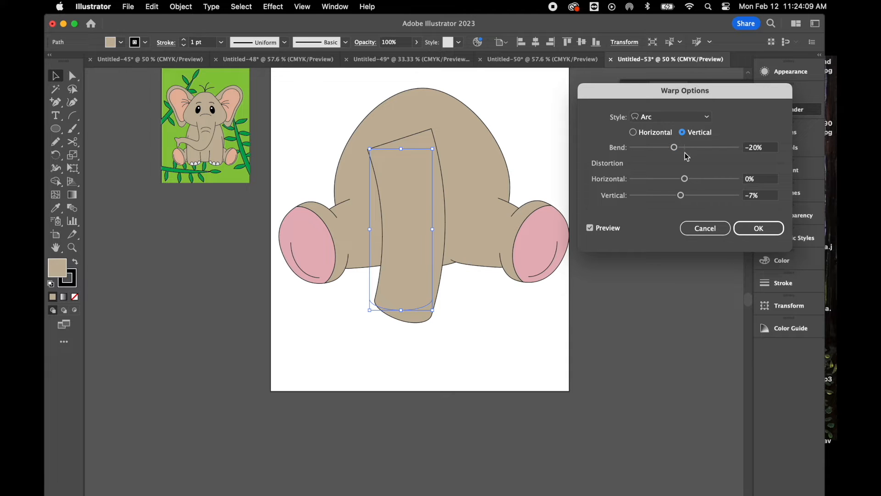
left_click_drag(678, 147, 692, 148)
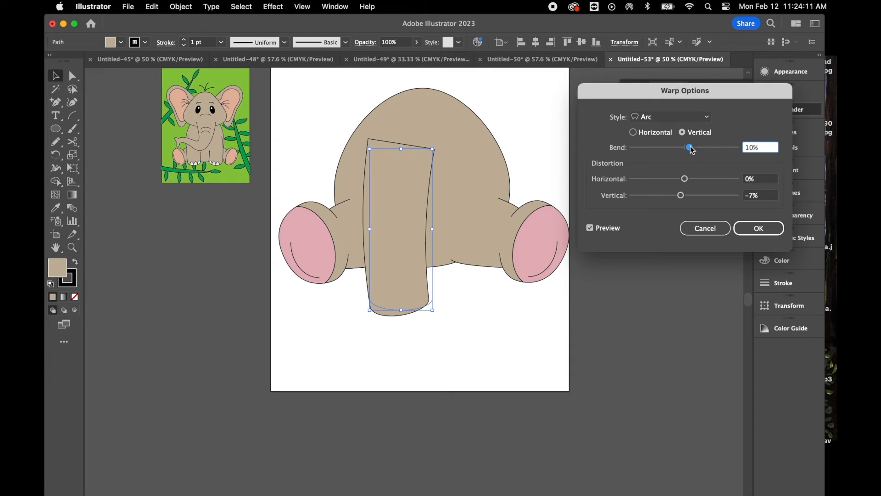
Step: Set the vertical distortion of the front leg's Arc warp to 0%
left_click(755, 196)
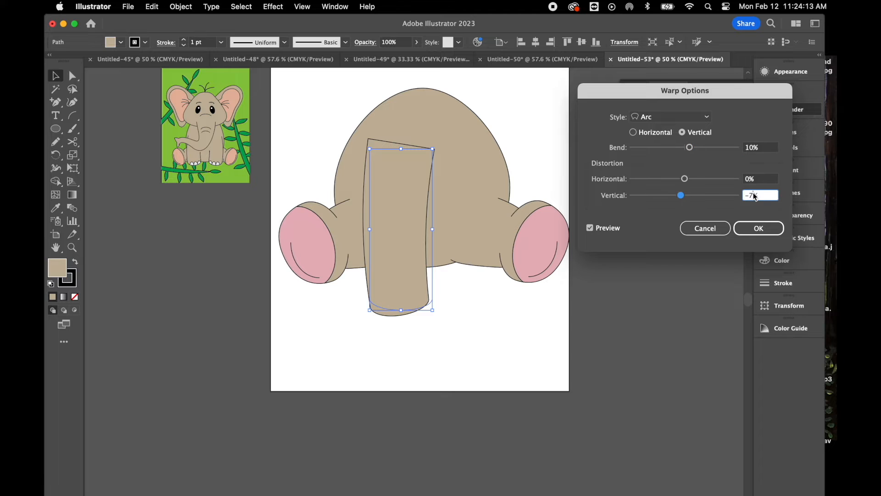
key("Up")
key("Up")
key("Up")
key("Up")
key("Up")
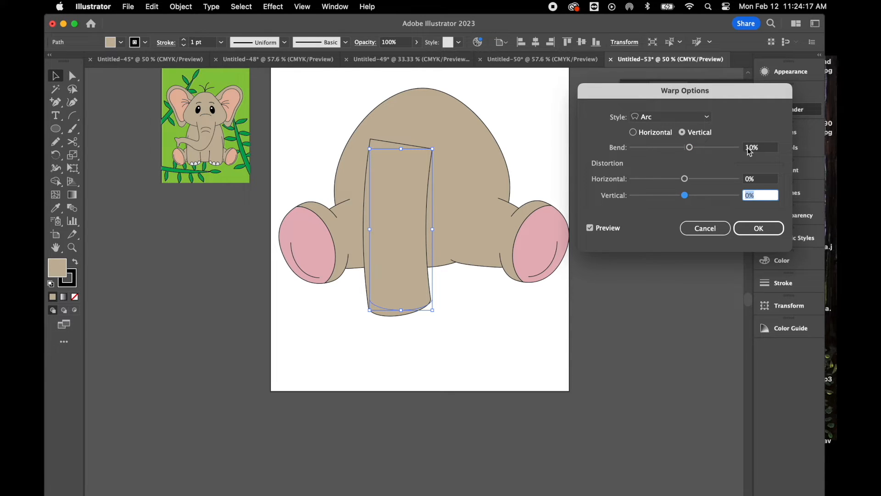
Step: Apply the front leg's Arc warp with a 15% bend and expand its appearance
left_click(763, 150)
key("Up")
key("Up")
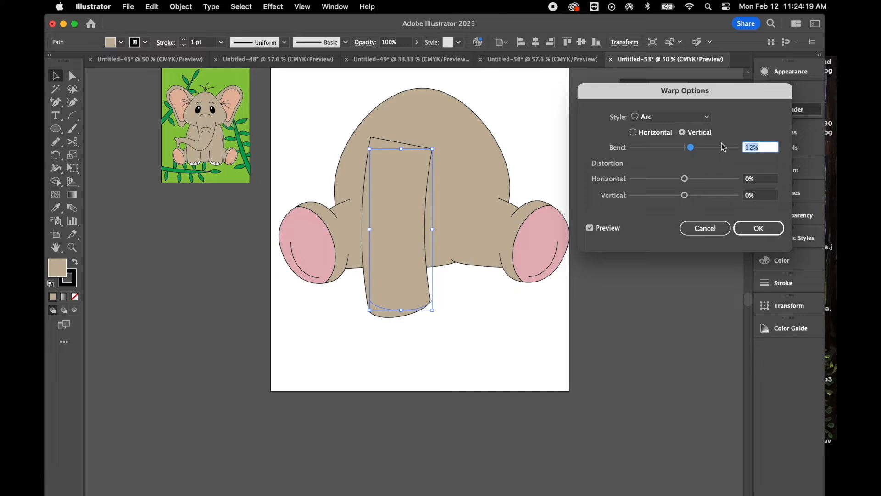
key("Up")
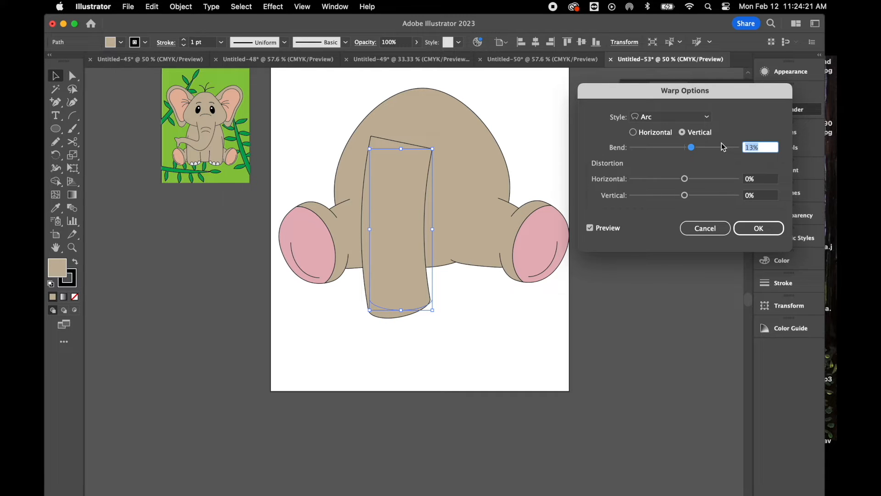
key("Up")
key("Up")
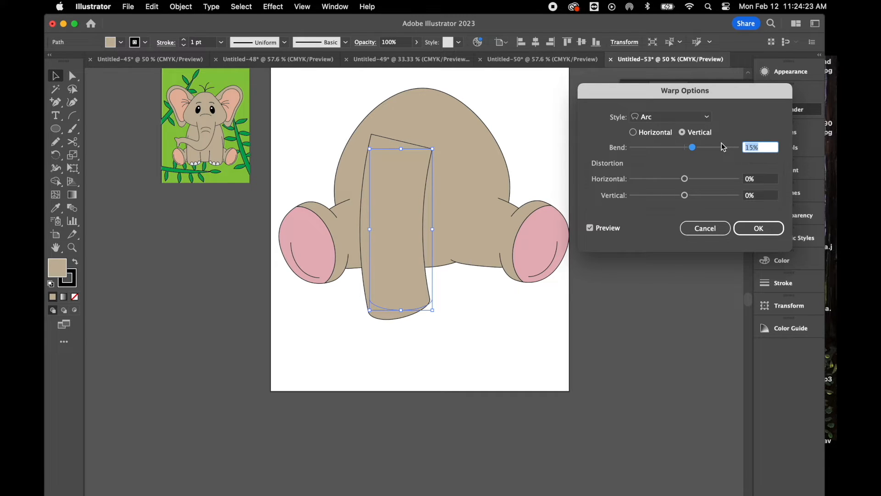
left_click(758, 228)
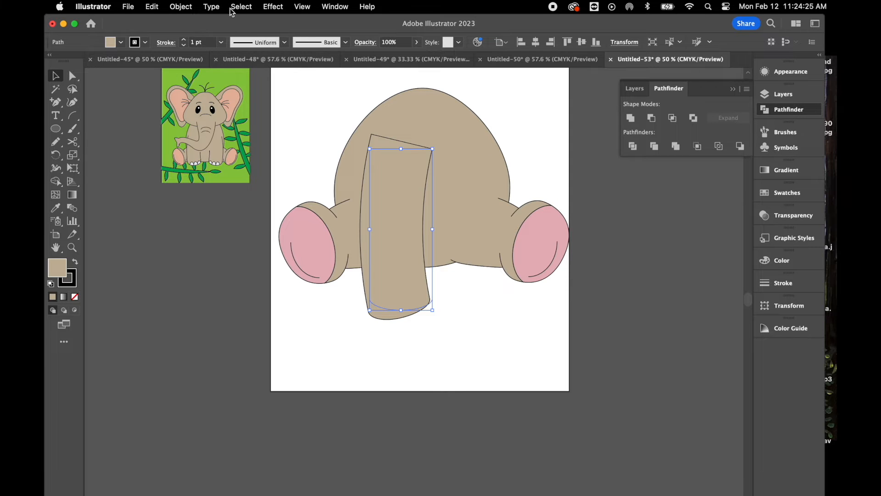
left_click(182, 7)
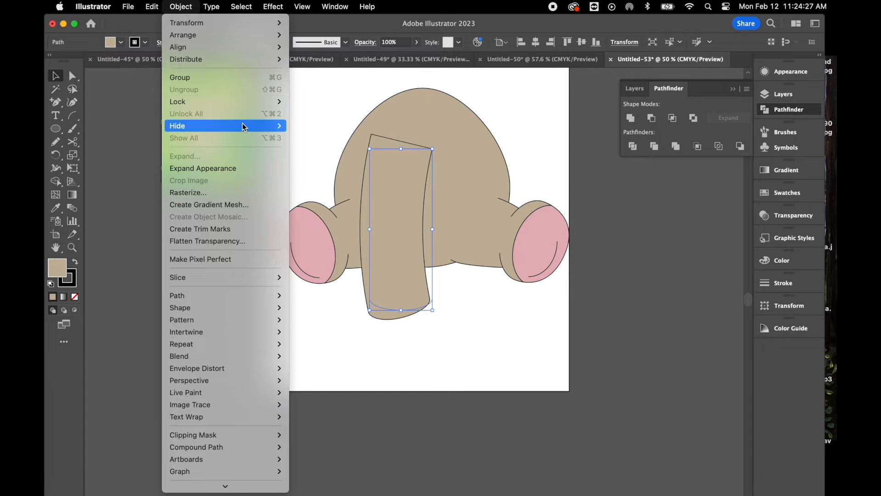
left_click(241, 168)
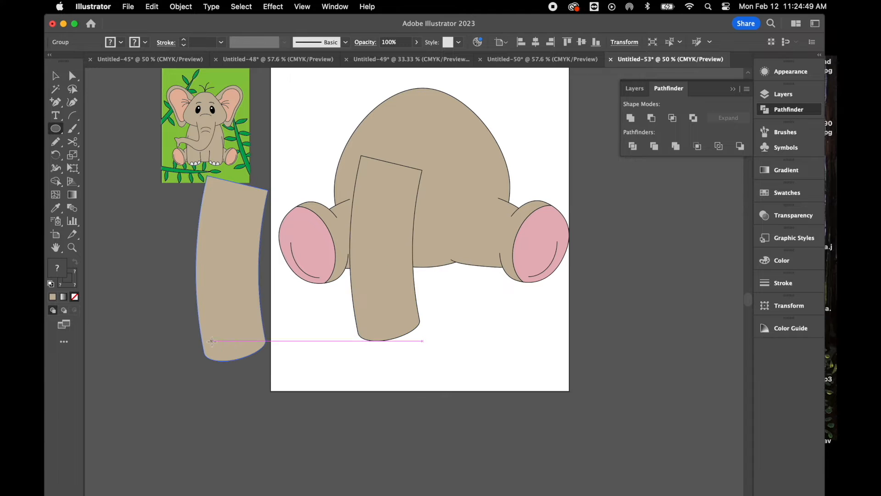
Step: Draw a small upright ellipse over the lower edge of the spare leg beside the artboard and fill it white as a toenail
mouse_move(212, 341)
left_mouse_down()
mouse_move(220, 366)
mouse_move(232, 371)
left_mouse_up()
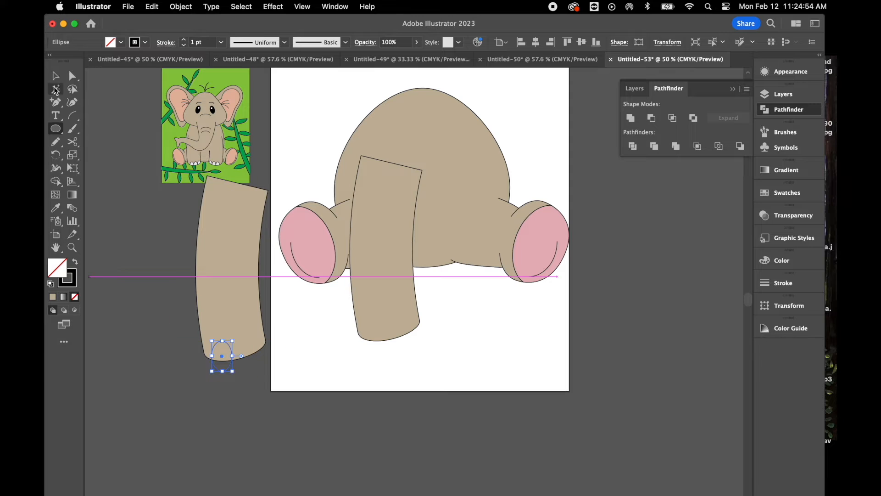
left_click(55, 76)
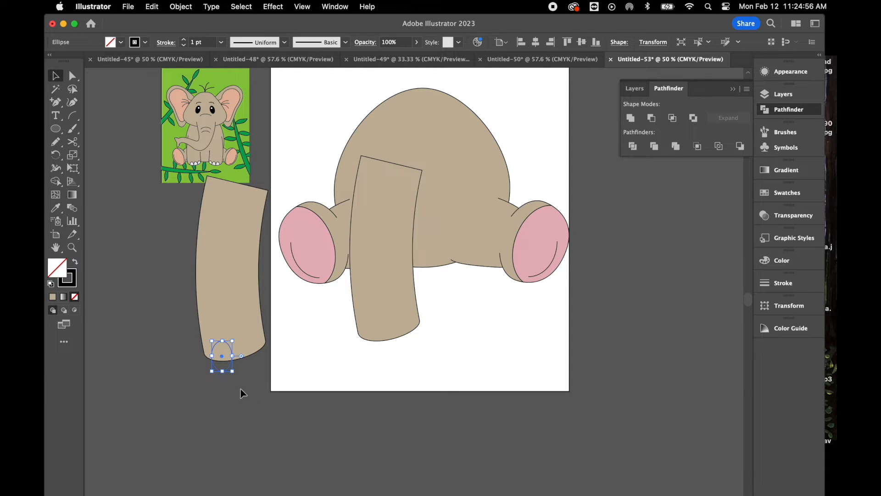
left_click_drag(235, 375, 240, 372)
left_click(776, 191)
left_click(643, 221)
Step: Build a row of three white toenails along the foot and trim them to the front leg's lower edge
mouse_move(222, 361)
left_mouse_down()
mouse_move(250, 363)
mouse_move(259, 353)
mouse_move(219, 361)
left_mouse_up()
left_click_drag(243, 358, 197, 321)
left_click(276, 406)
key("shift+super+F9")
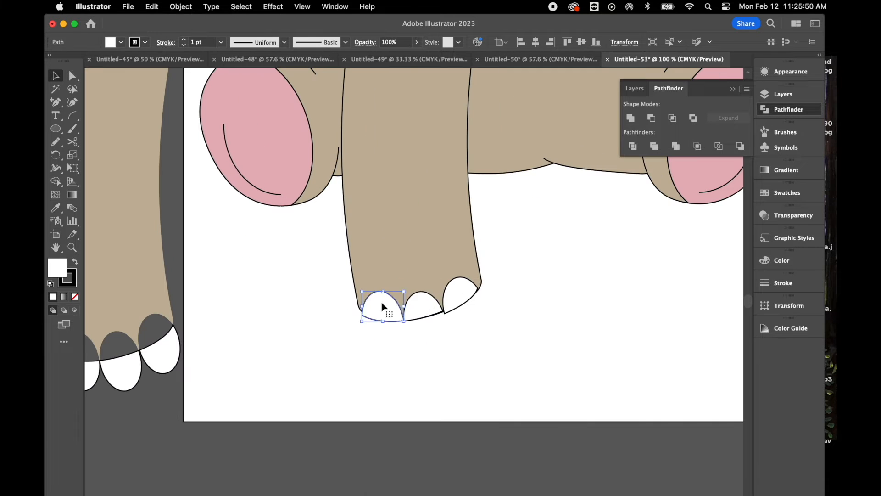
Step: Adjust the positions of the three toenails so they sit evenly along the front foot's curved edge
left_click_drag(465, 299, 468, 294)
left_click_drag(430, 305, 390, 306)
left_click(428, 306)
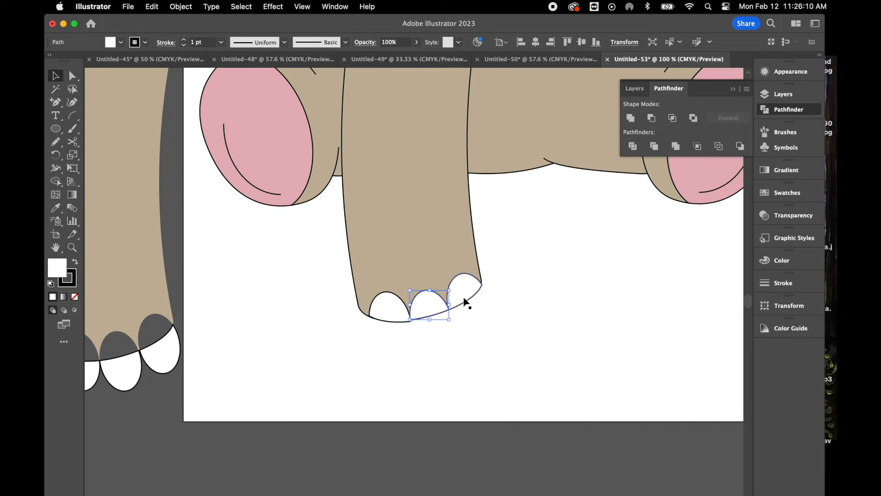
left_click(465, 300)
key("super+equal")
key("super+equal")
left_click_drag(453, 333, 459, 330)
Step: Group the front leg with its three toenails
left_click(266, 328)
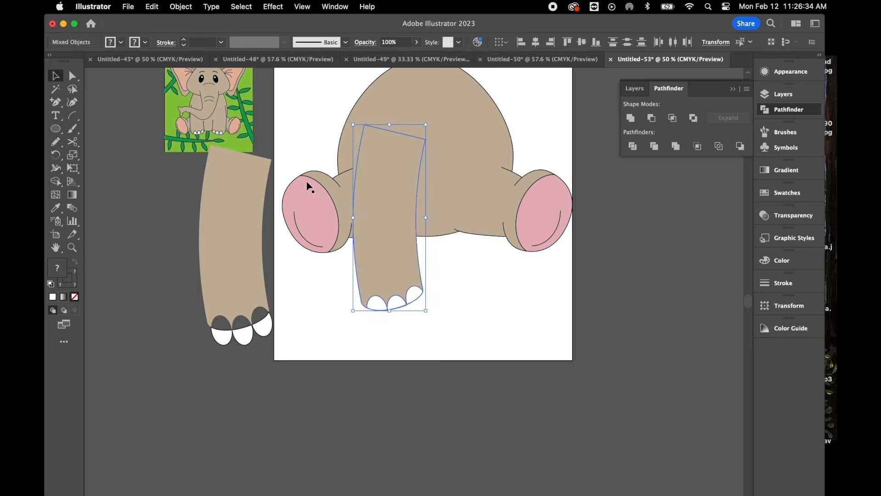
right_click(317, 201)
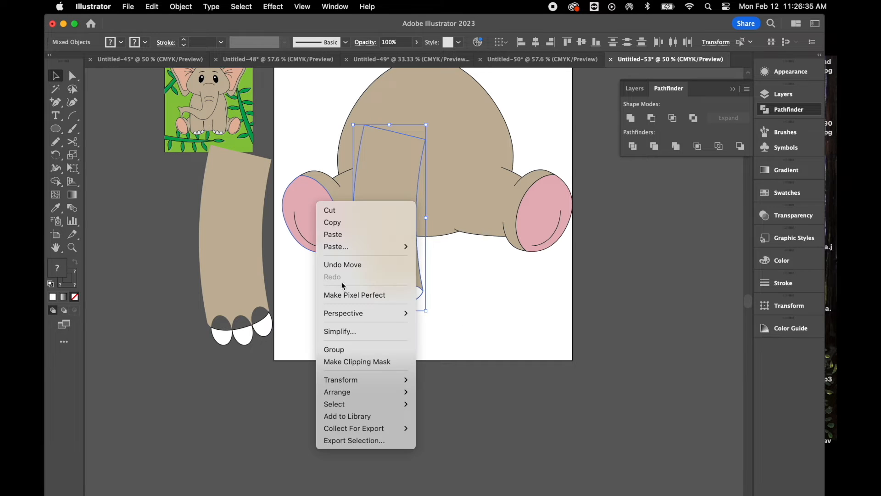
left_click(340, 350)
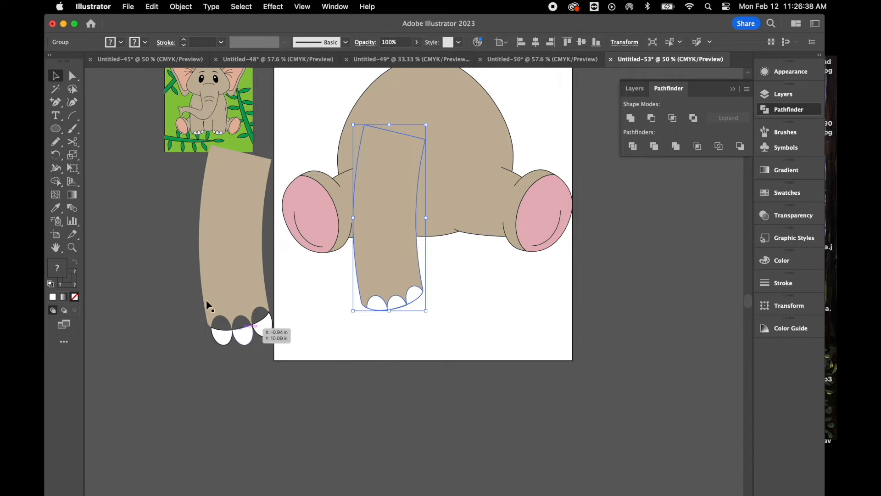
Step: Cut the front leg's outline near the top of both sides with the Scissors tool and delete the upper segment
left_click(74, 143)
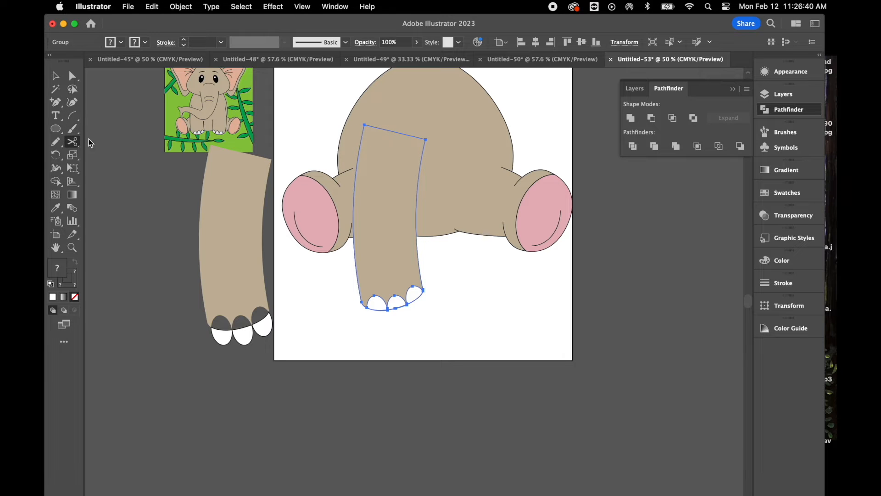
left_click(360, 145)
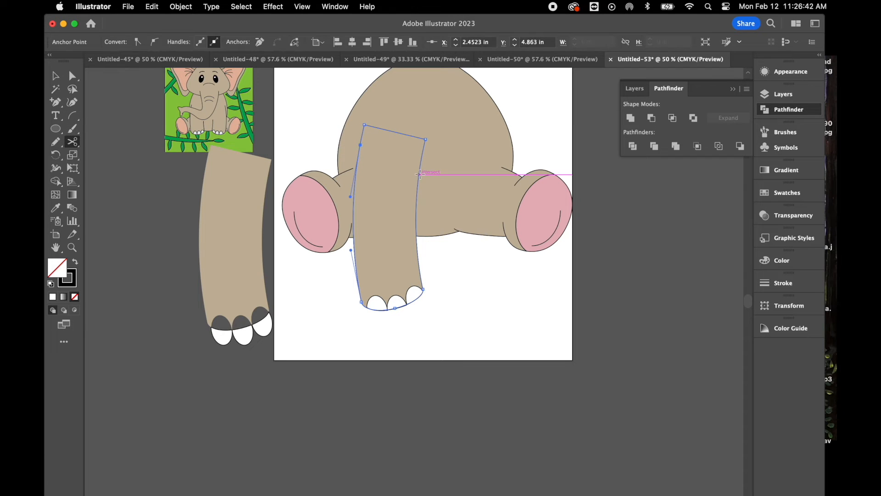
left_click(417, 181)
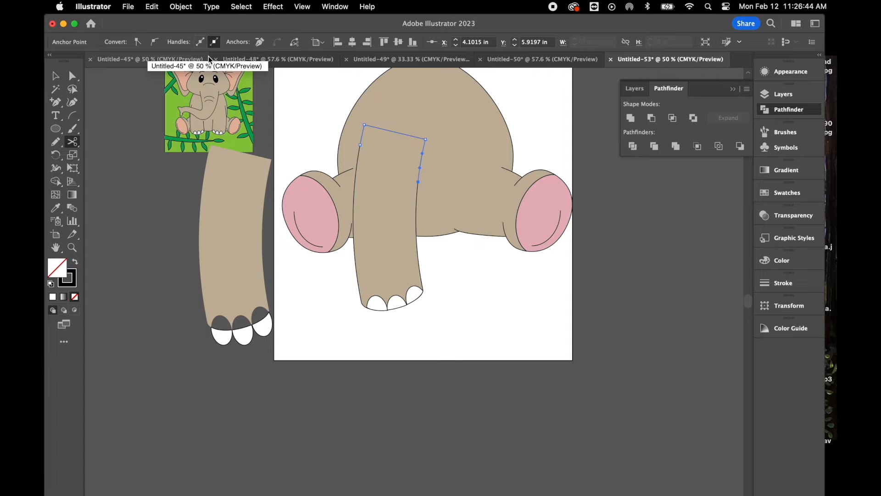
key("Delete")
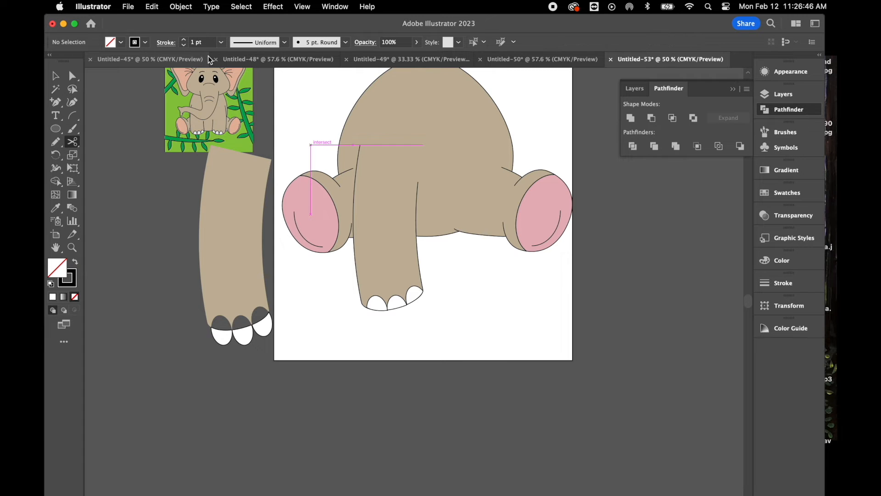
Step: Move the front leg group up on the body, shorten it from its upper end, and shift it slightly left
left_click(55, 76)
left_click_drag(395, 253, 395, 216)
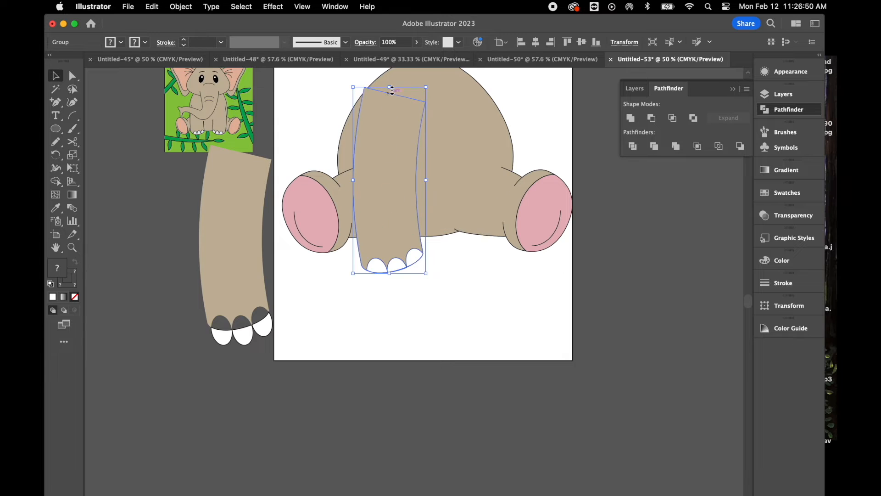
left_click_drag(390, 87, 390, 118)
mouse_move(383, 189)
left_mouse_down()
mouse_move(383, 178)
mouse_move(375, 179)
left_mouse_up()
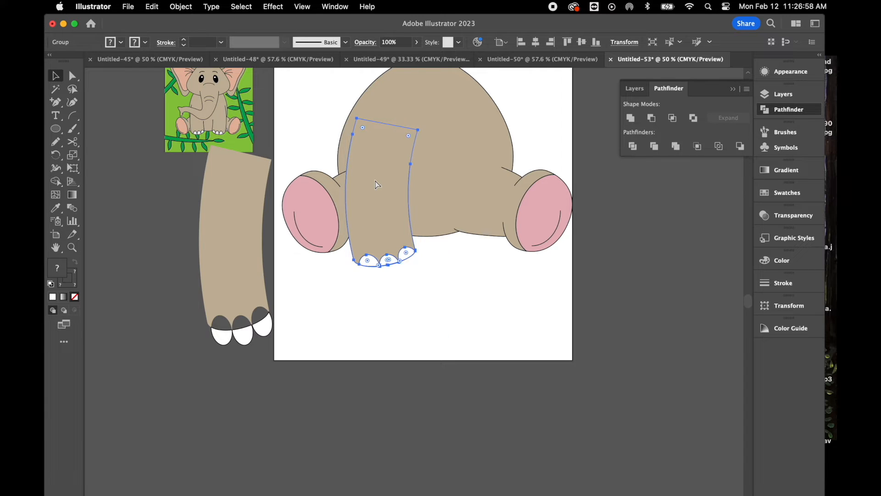
Step: Paste a copy of the front leg group, reflect it across the vertical axis, and place it level with the original as the second front leg
key("cmd+v")
right_click(393, 213)
mouse_move(459, 420)
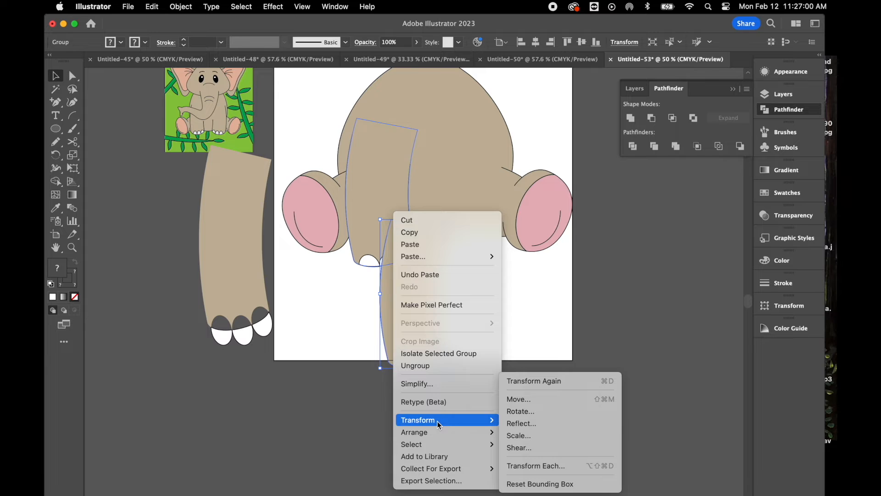
left_click(540, 425)
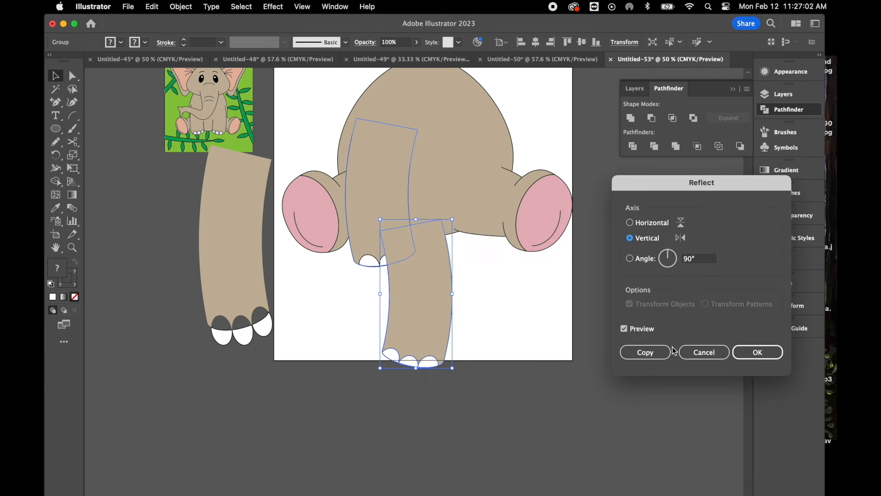
left_click(753, 352)
left_click_drag(423, 357, 477, 239)
left_click(469, 301)
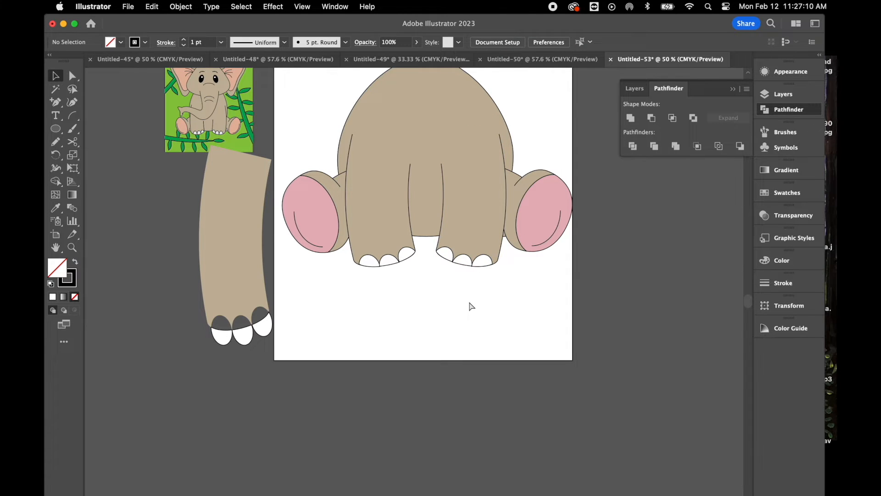
Step: Draw a tall unfilled ellipse for the ear and place it at the body's upper left
key("super+minus")
key("super+minus")
key("super+equal")
key("super+equal")
key("l")
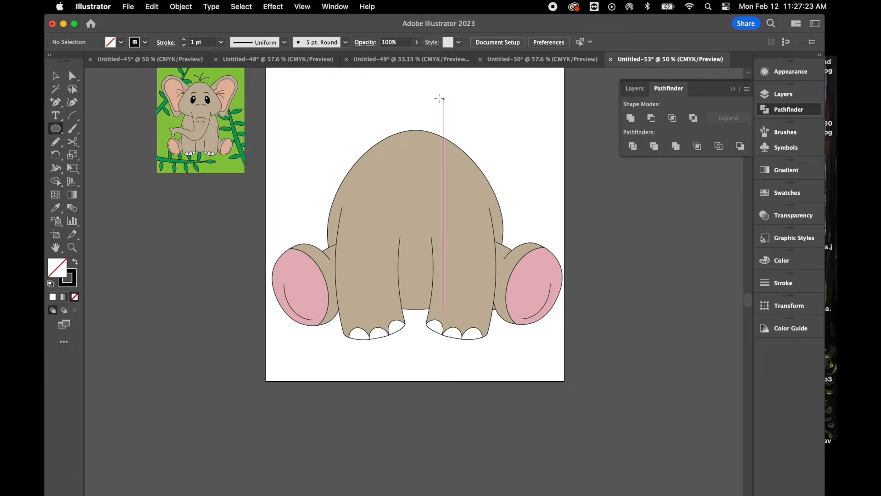
left_click_drag(341, 79, 430, 220)
left_click(54, 76)
left_click_drag(385, 149, 332, 137)
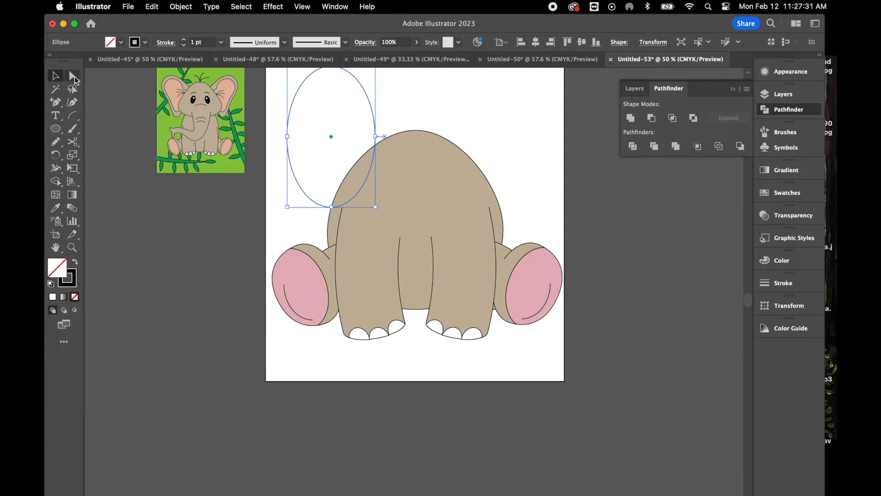
Step: Reshape the ear ellipse's left side with Direct Selection, pulling in its middle and rounding the upper lobe outward
left_click(72, 75)
left_click(287, 136)
left_click_drag(287, 136, 320, 135)
scroll(323, 139, "up", 2)
scroll(323, 139, "right", 1)
left_click_drag(281, 106, 226, 110)
left_click_drag(294, 135, 266, 145)
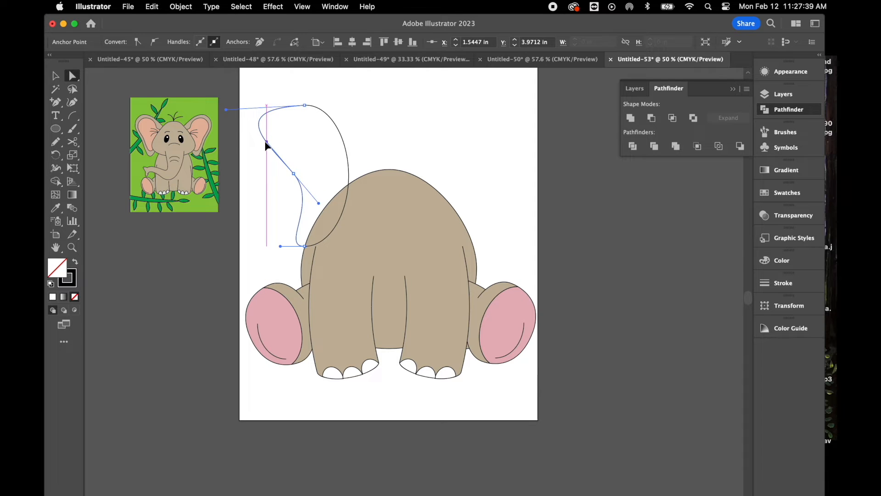
left_click_drag(293, 174, 274, 181)
Step: Reshape the ear's upper right side so it slopes from the top and bulges outward over the body
left_click(305, 105)
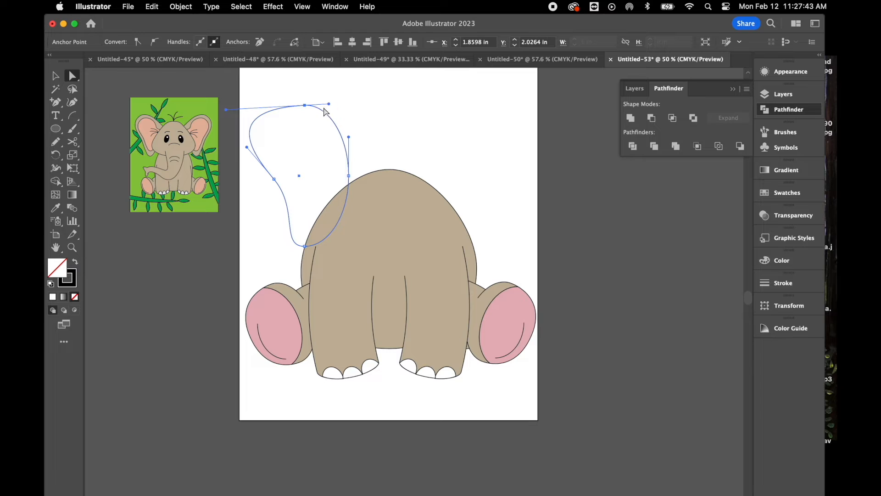
left_click_drag(330, 105, 381, 142)
left_click_drag(349, 182, 361, 183)
left_click(432, 122)
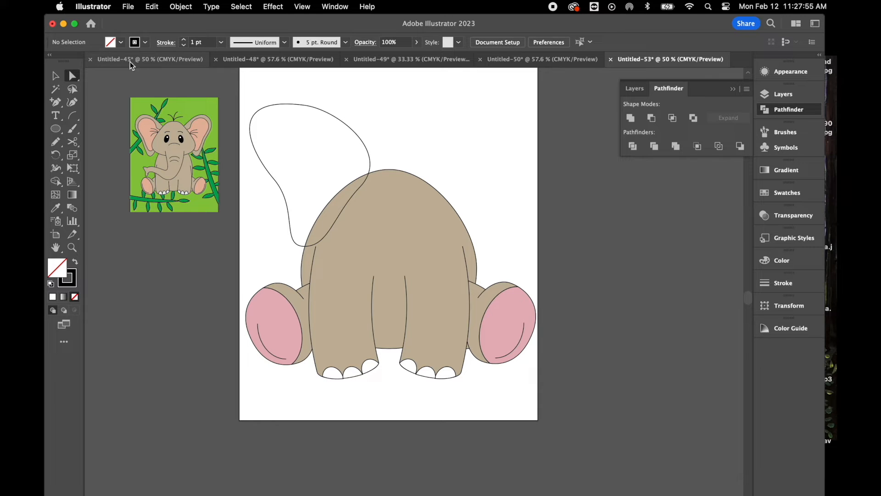
Step: Draw a smaller unfilled ellipse inside the ear outline for the inner ear
left_click(56, 129)
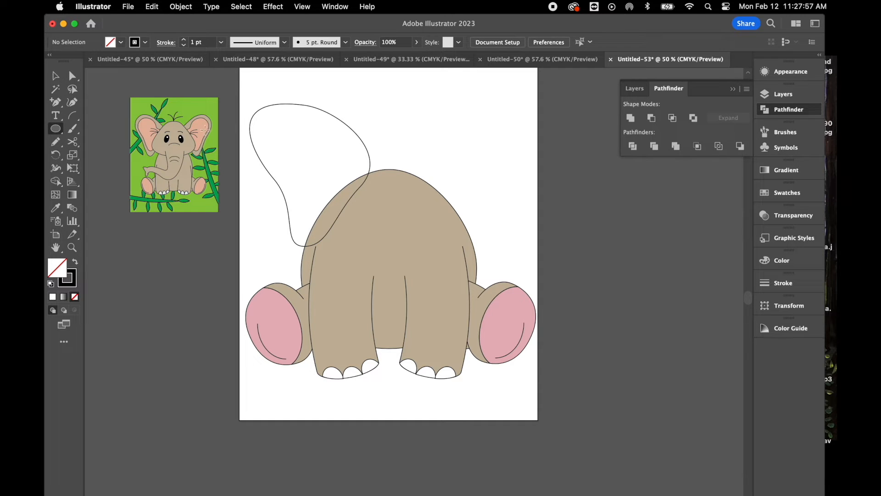
left_click_drag(280, 128, 344, 198)
left_click(56, 76)
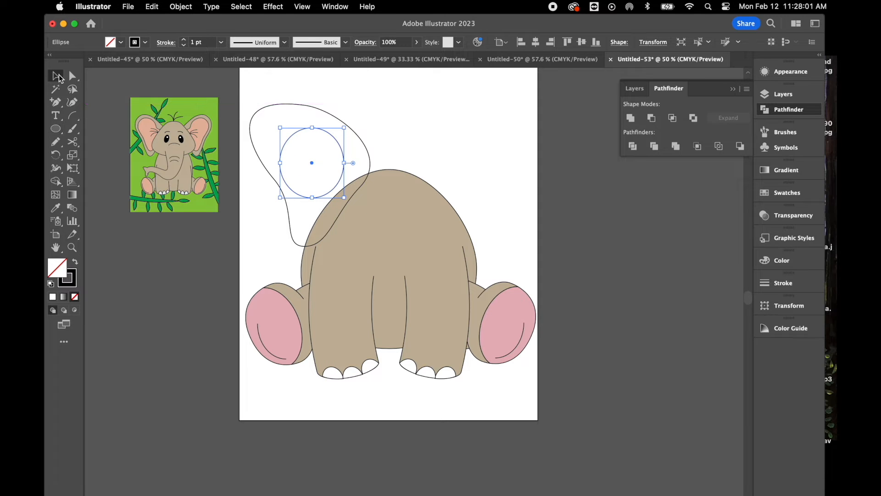
Step: Reshape the inner-ear ellipse by extending its lower end, moving its right side outward, and widening its upper left
key("a")
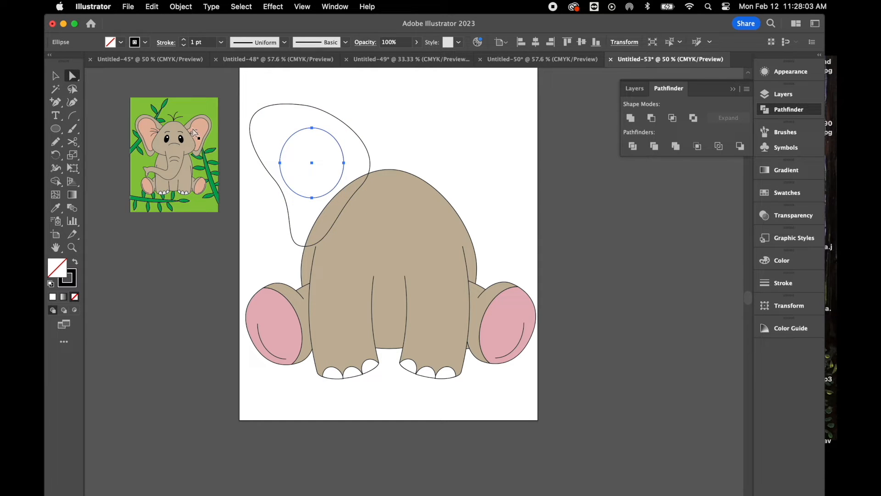
left_click_drag(280, 162, 296, 123)
left_click(312, 128)
left_click(312, 198)
left_click_drag(312, 198, 316, 227)
left_click_drag(345, 164, 349, 169)
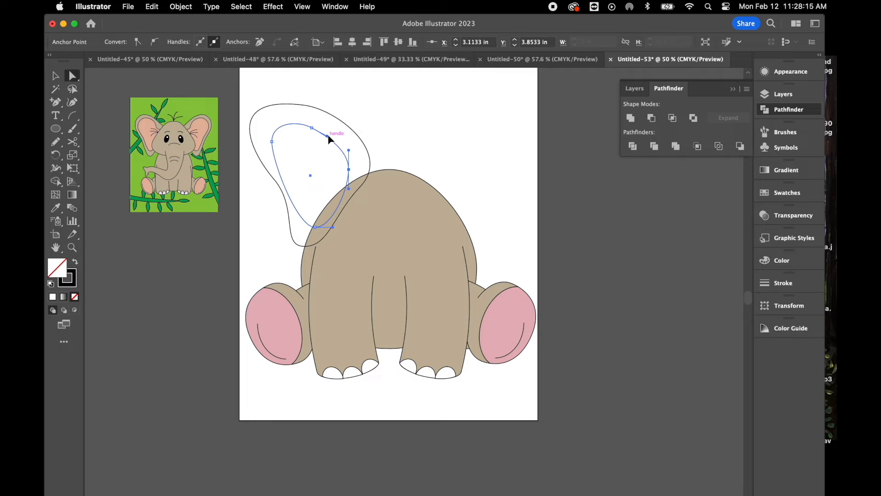
Step: Refine the inner-ear outline by pulling in its left side, rounding its upper lobe outward, and adding a dip along its upper right
left_click_drag(280, 169, 287, 169)
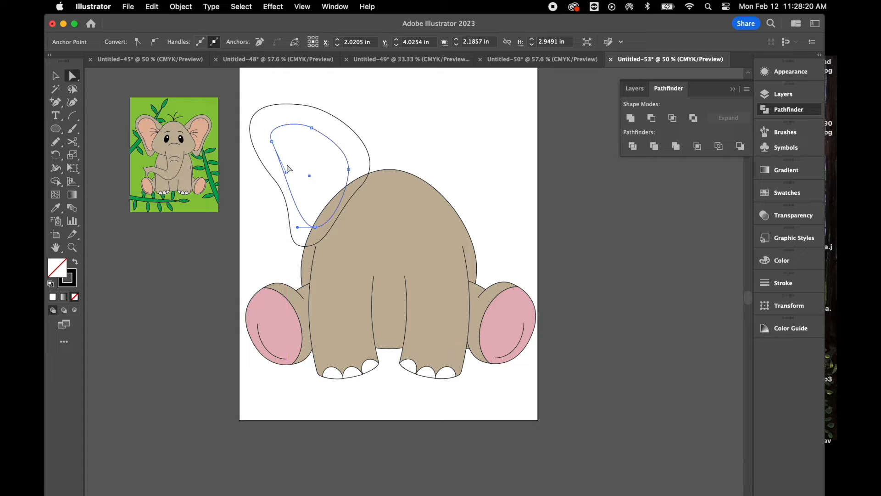
left_click(307, 123)
left_click_drag(300, 121, 305, 105)
left_click_drag(274, 144, 240, 117)
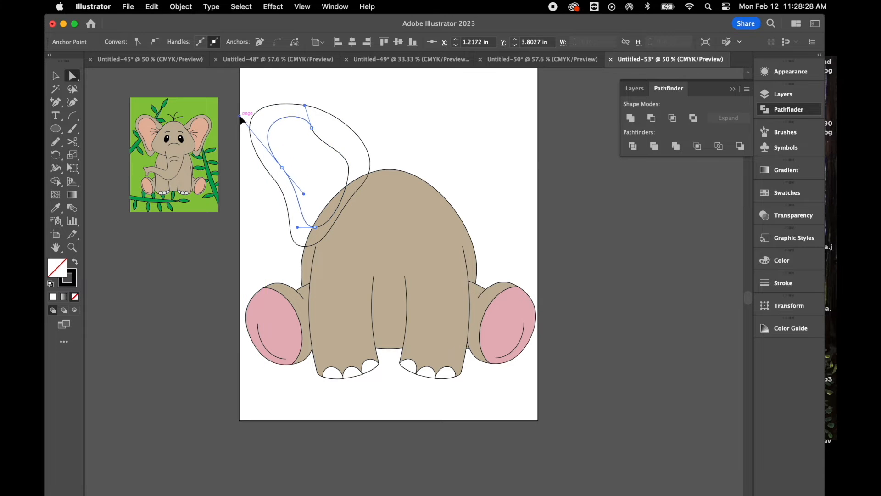
left_click(312, 128)
left_click_drag(320, 133, 320, 133)
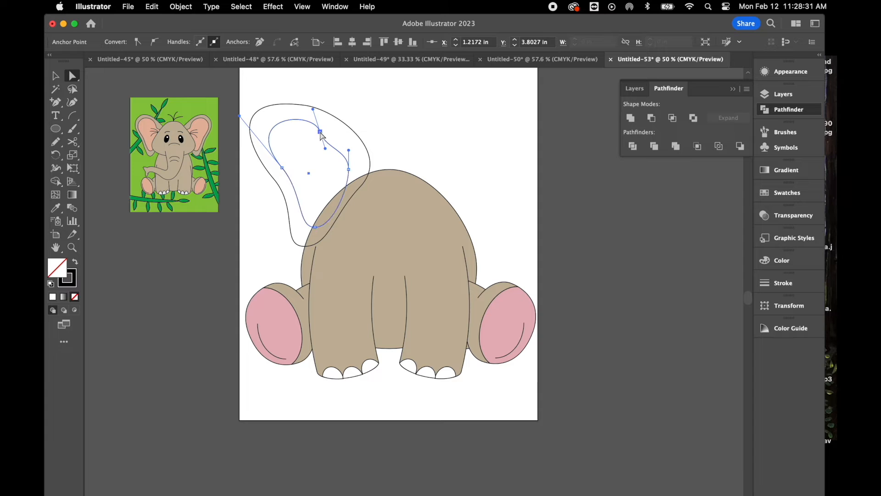
left_click(442, 102)
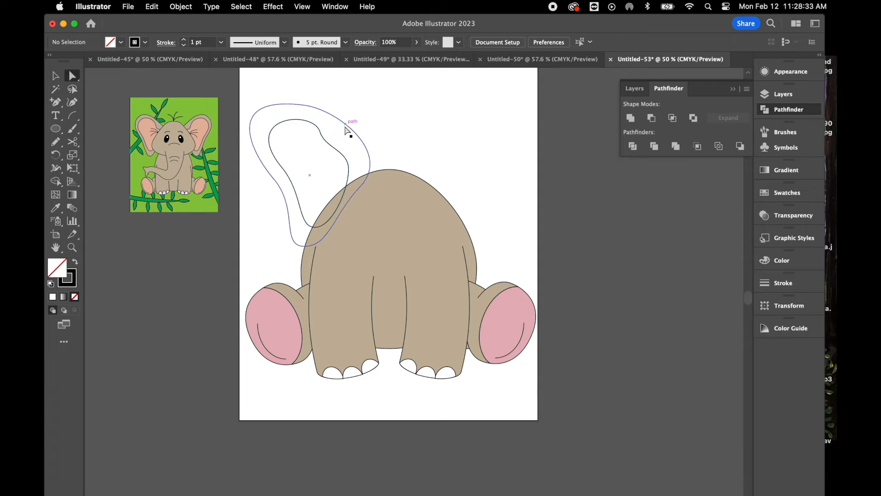
Step: Sample the body's tan fill onto the outer ear and the foot pad's pink fill onto the inner ear
left_click(349, 131)
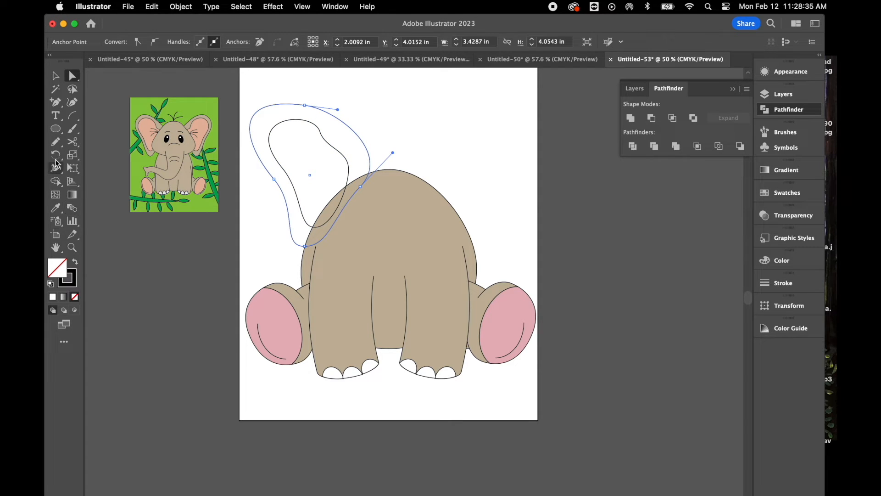
left_click(55, 208)
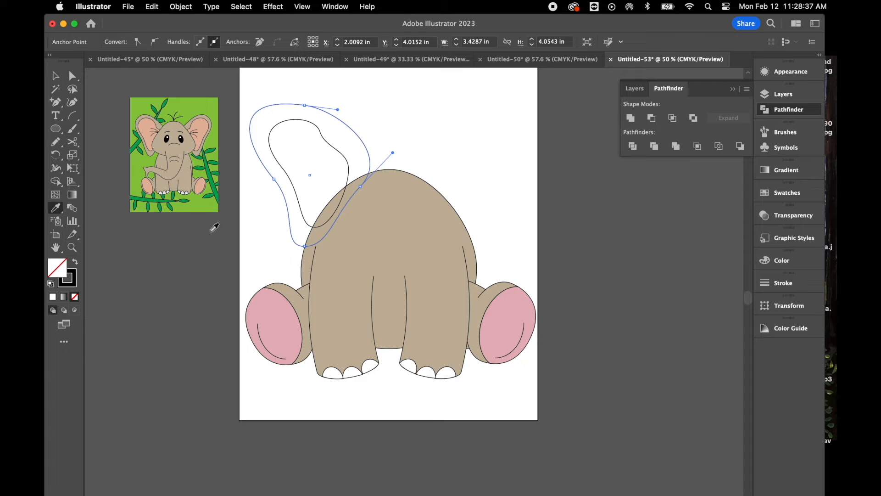
left_click(348, 247)
left_click(56, 75)
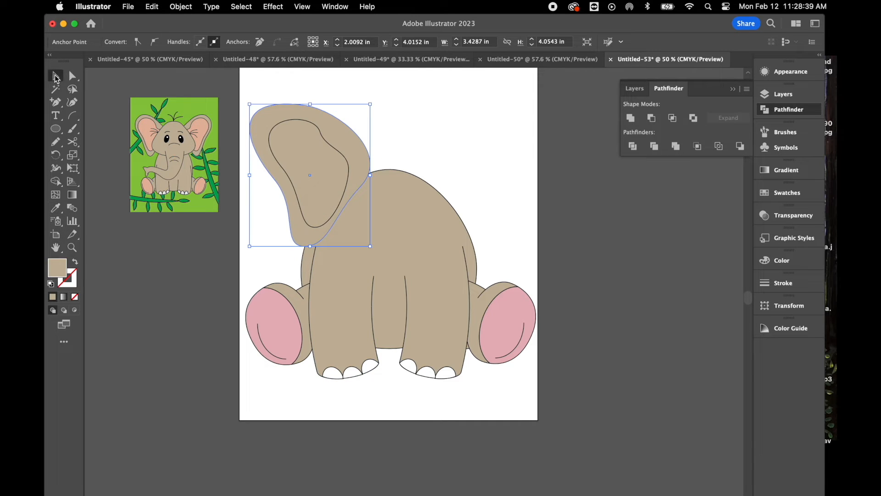
left_click(325, 138)
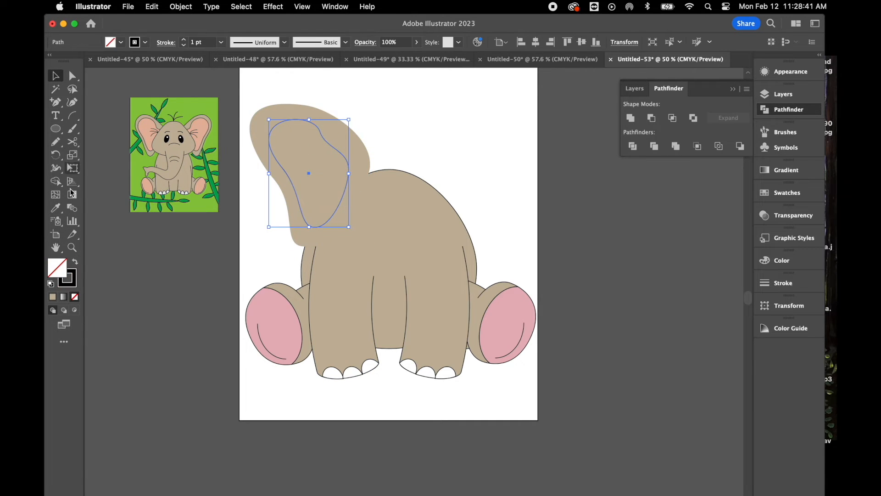
left_click(56, 208)
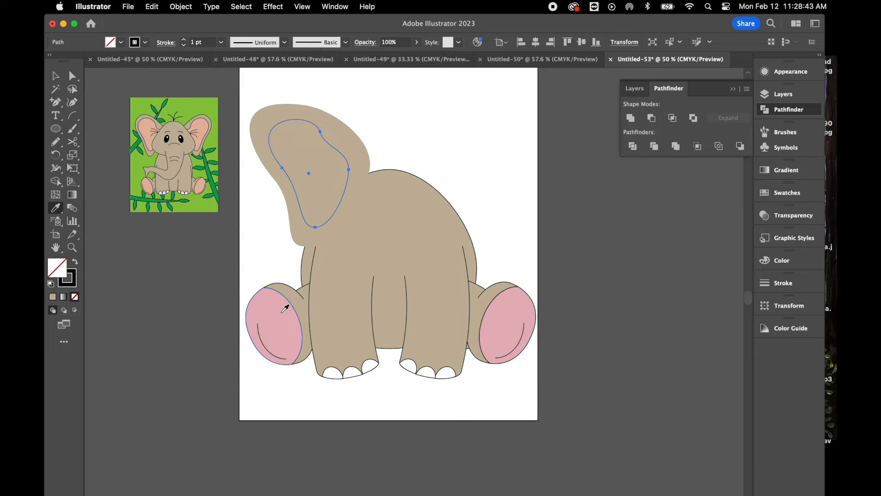
left_click(282, 305)
left_click(56, 77)
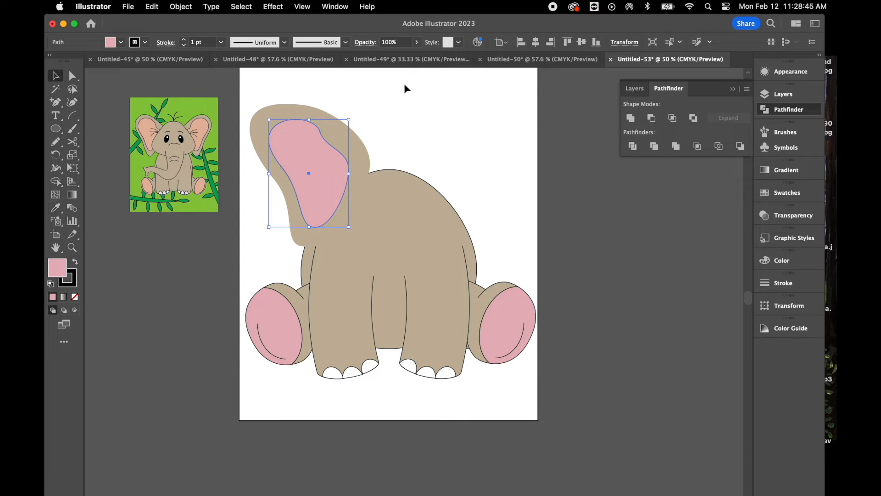
Step: Give the tan outer ear a black outline
left_click(353, 138)
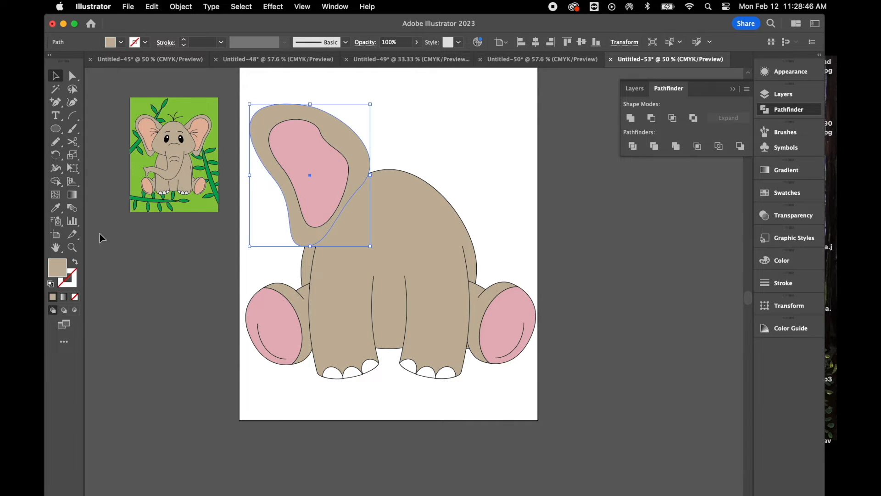
left_click(73, 289)
left_click(631, 330)
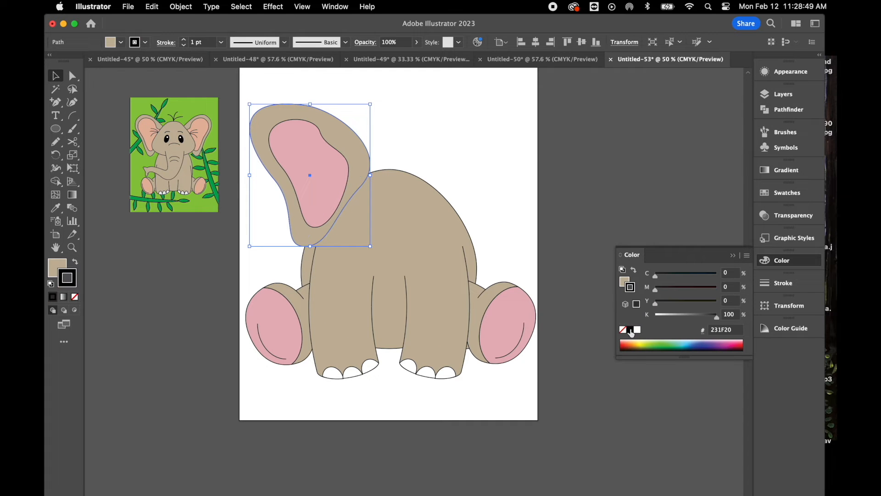
left_click(104, 78)
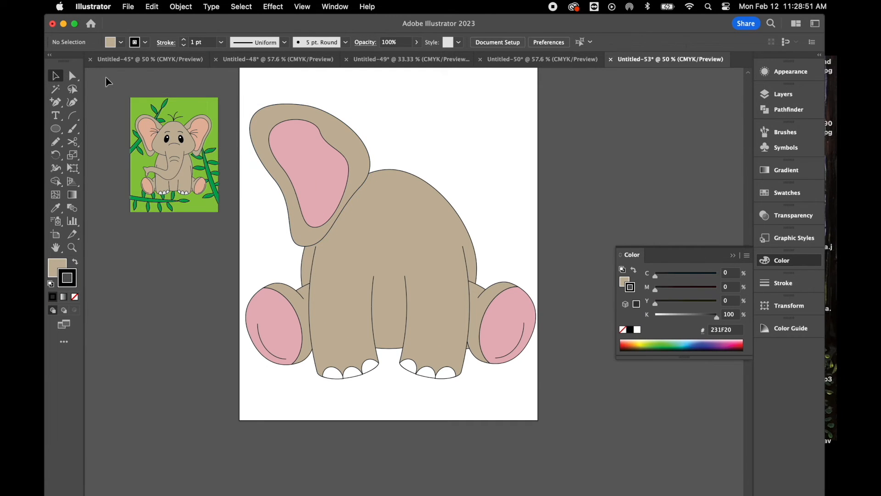
Step: Group the outer and inner ear shapes
left_click_drag(266, 89, 325, 159)
right_click(324, 160)
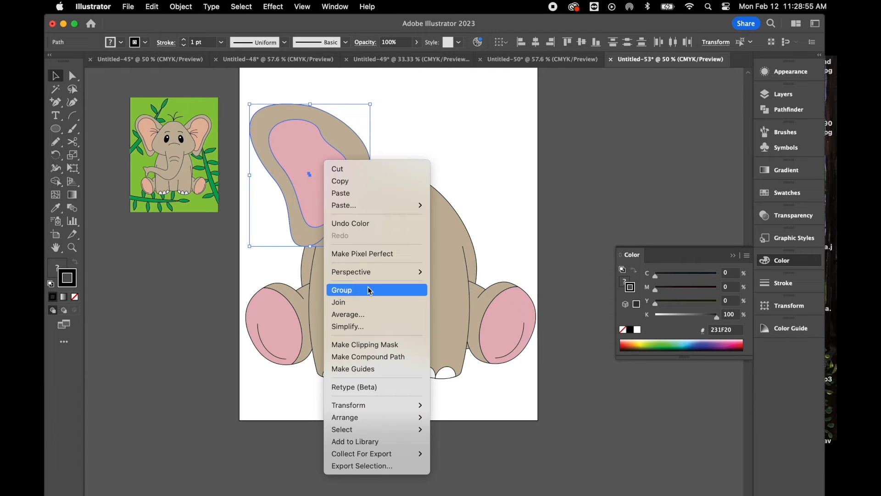
left_click(370, 290)
left_click(442, 140)
Step: Scale the ear group down slightly, tilt it clockwise, and place it against the body's upper left edge
left_click_drag(321, 192, 306, 173)
left_click_drag(236, 87, 248, 92)
key("cmd+z")
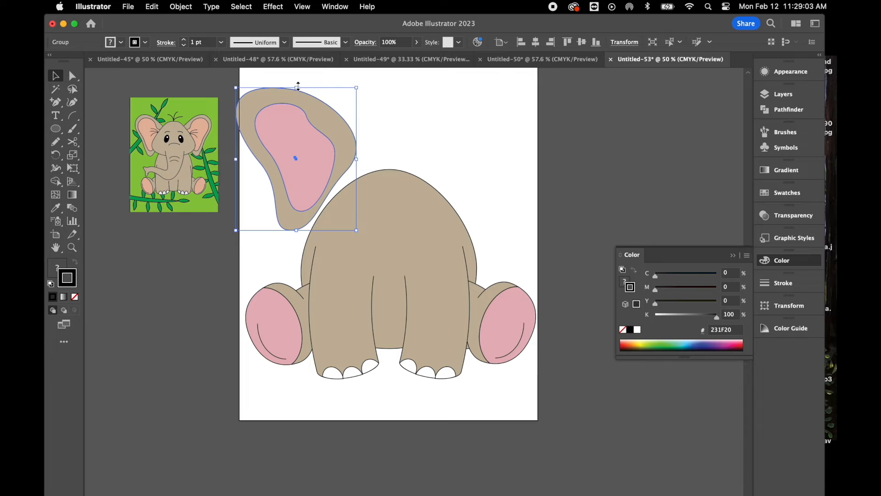
left_click_drag(297, 86, 298, 106)
left_click_drag(330, 149, 330, 148)
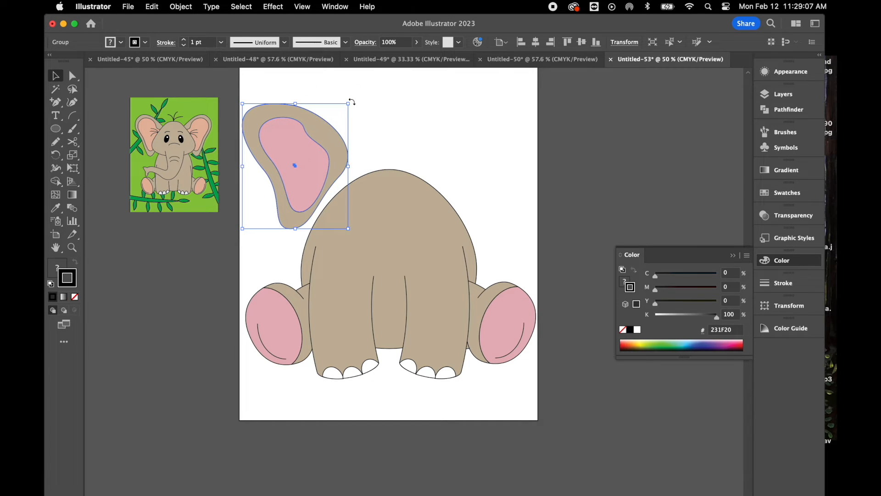
left_click_drag(321, 161, 326, 154)
Step: Duplicate the ear group and place the copy over the body's upper right side
key("super+c")
key("super+v")
left_click_drag(416, 288, 449, 154)
Step: Reflect the copied ear across the vertical axis and move it outward to mirror the first ear
right_click(453, 155)
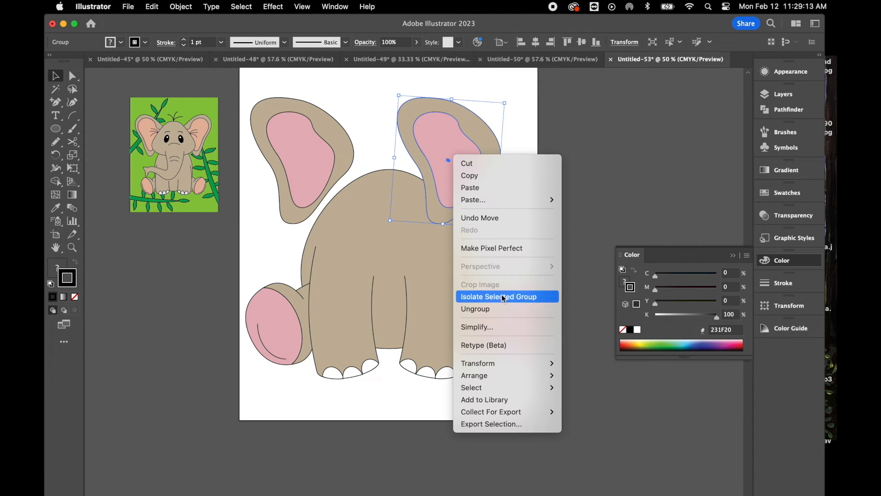
mouse_move(489, 364)
left_click(600, 409)
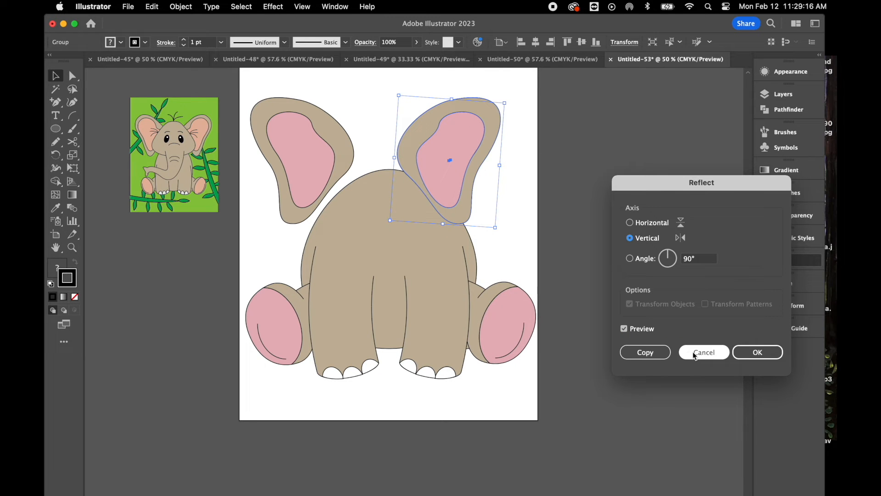
left_click(757, 352)
left_click_drag(439, 156, 468, 155)
Step: Draw a tan ellipse between the ears for the head and apply a horizontal Shell Lower warp with 30% bend
left_click(55, 129)
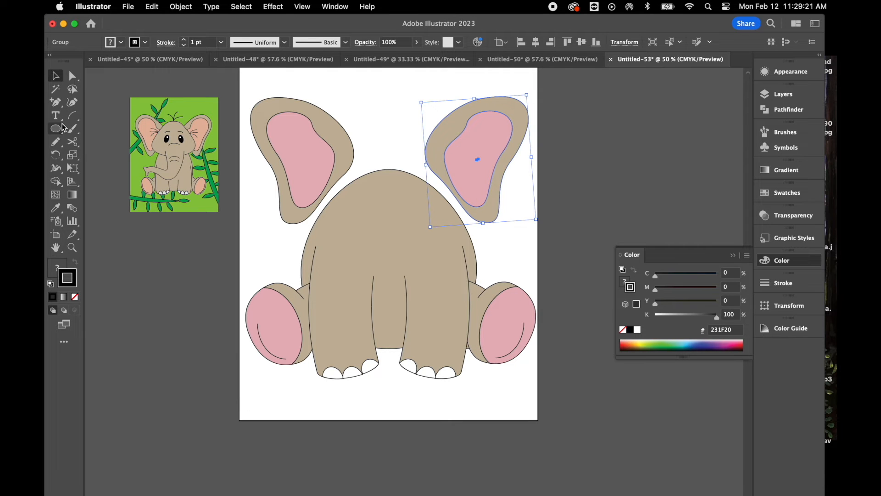
left_click_drag(320, 96, 453, 221)
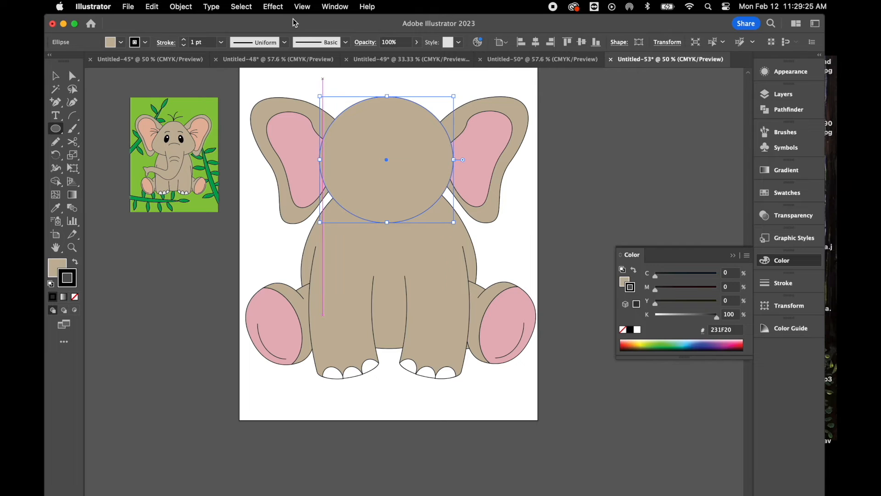
left_click(273, 6)
mouse_move(315, 195)
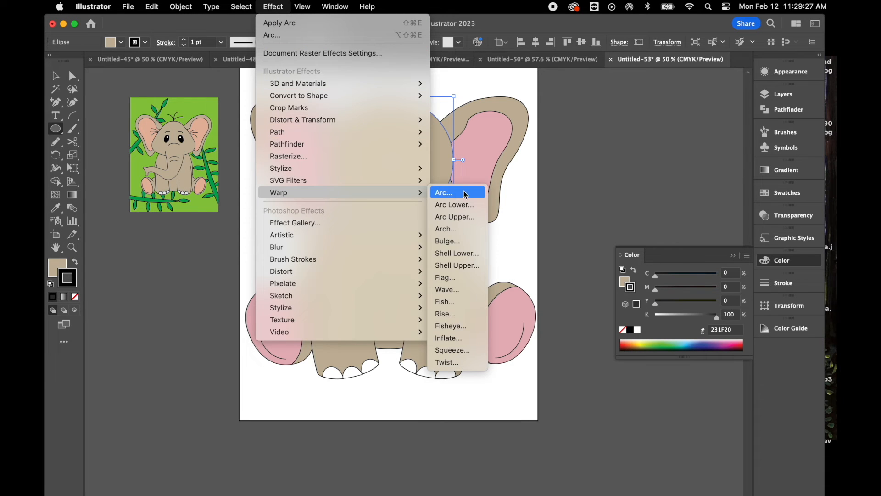
left_click(483, 255)
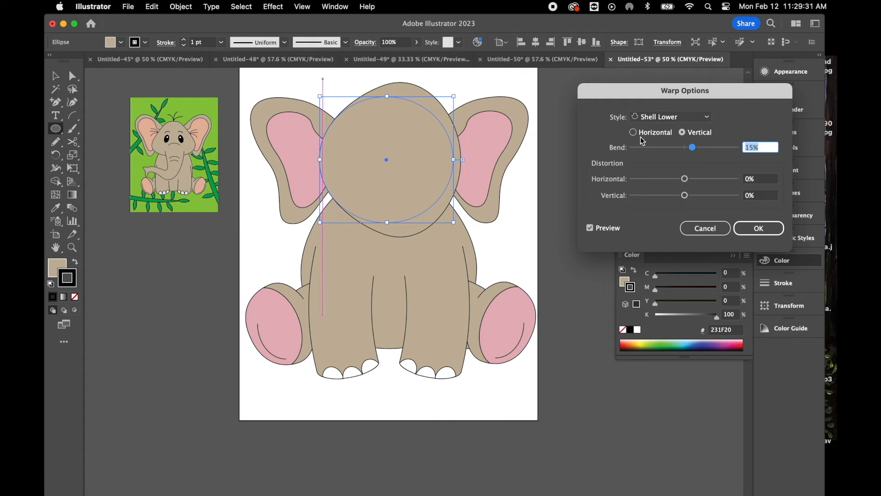
left_click(633, 133)
left_click_drag(693, 148, 700, 149)
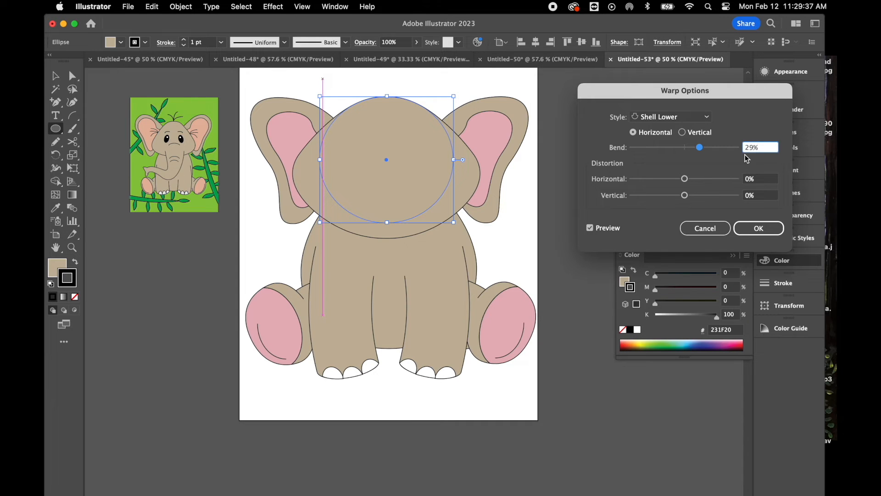
key("Up")
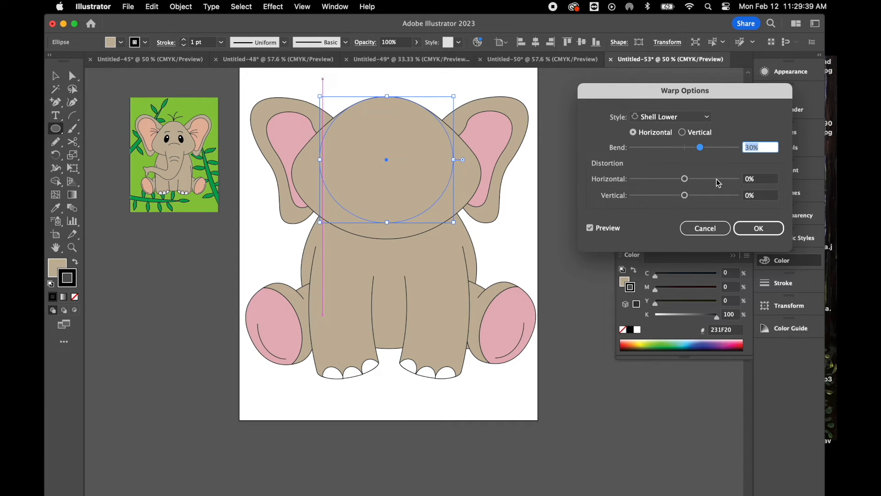
left_click(762, 232)
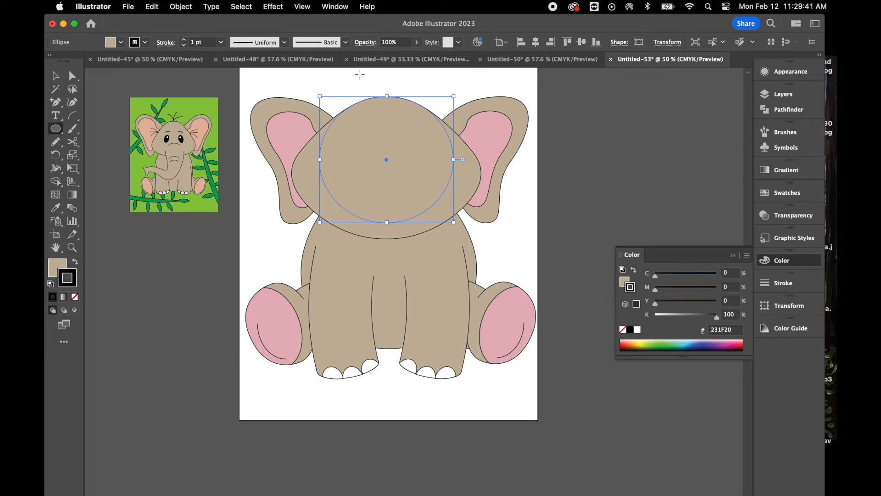
Step: Expand the warped head's appearance, then shrink the head and center it between the ears
left_click(183, 7)
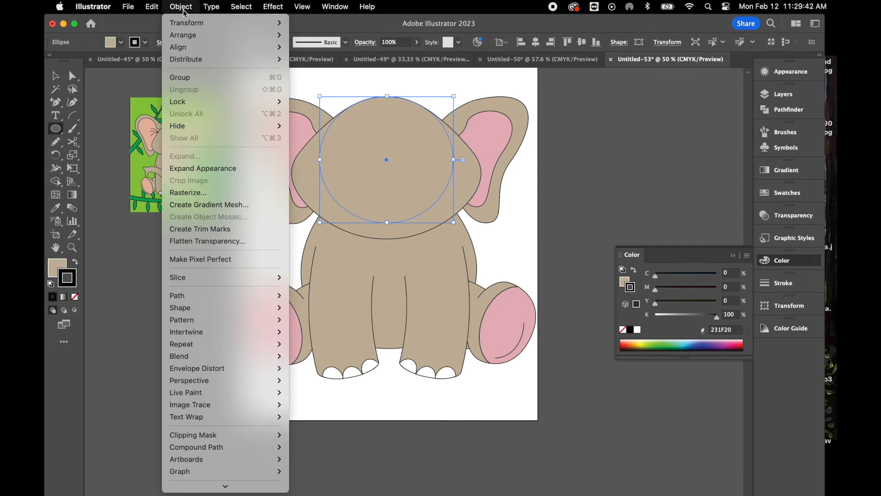
left_click(213, 171)
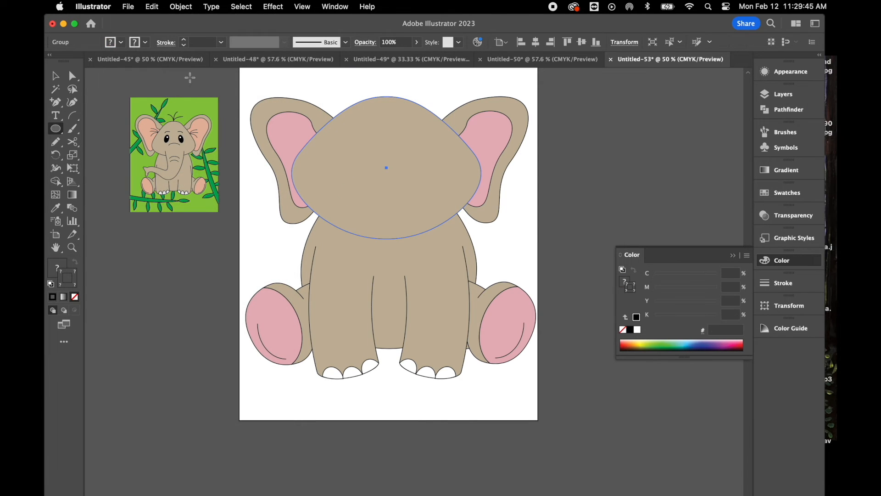
left_click(55, 76)
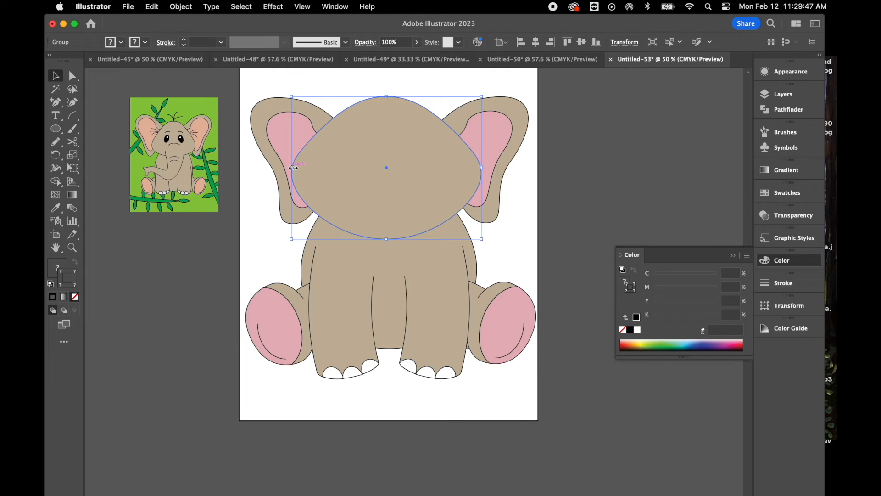
left_click_drag(294, 168, 311, 168)
mouse_move(410, 190)
left_mouse_down()
mouse_move(393, 190)
mouse_move(404, 189)
left_mouse_up()
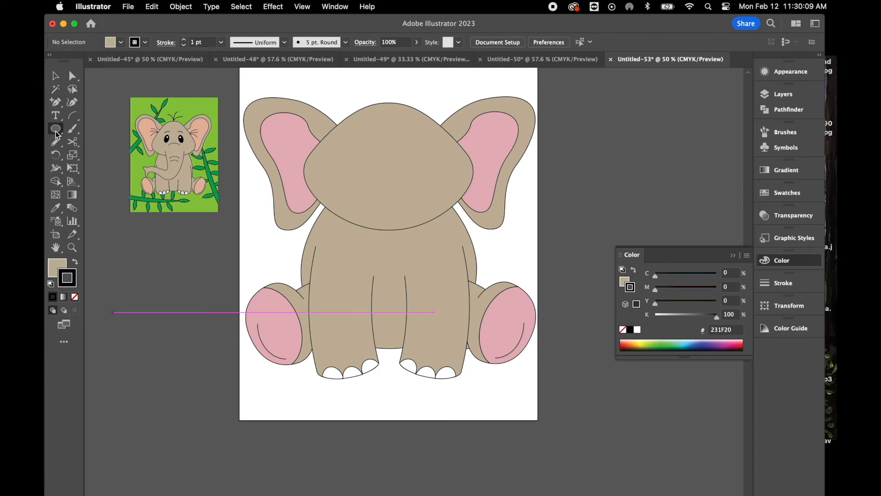
Step: Draw a tall tan rectangle beside the artboard for the trunk and spread its two upper corners outward to taper it downward
left_click_drag(55, 129, 86, 129)
left_click_drag(574, 134, 614, 296)
left_click(75, 77)
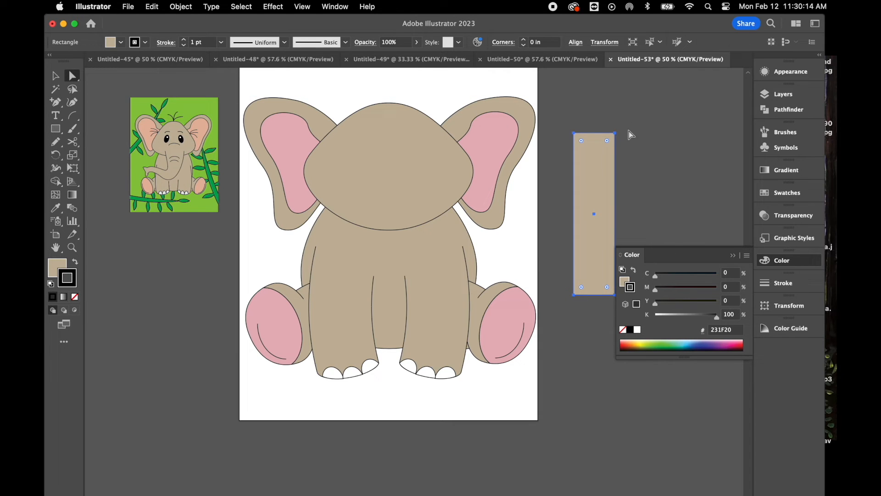
left_click_drag(615, 133, 643, 134)
left_click_drag(574, 133, 555, 133)
Step: Apply a vertical Arc warp with -100% bend to the tapered trunk shape
left_click(273, 7)
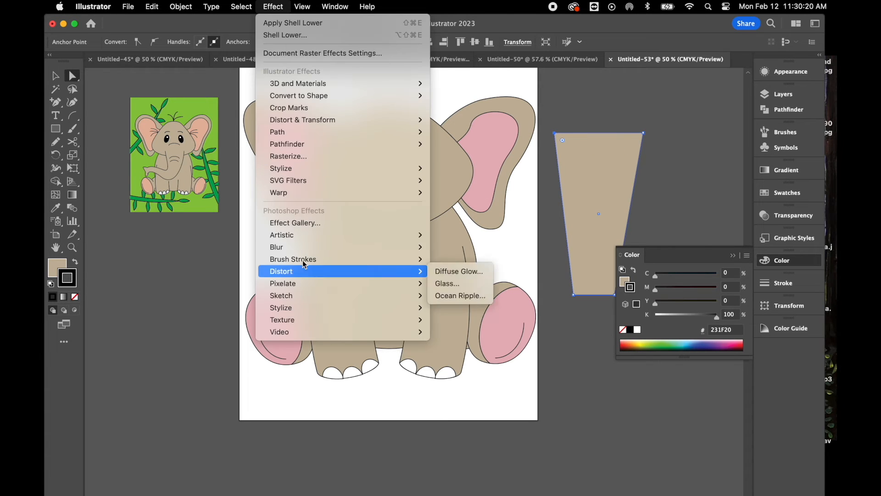
mouse_move(328, 198)
left_click(463, 194)
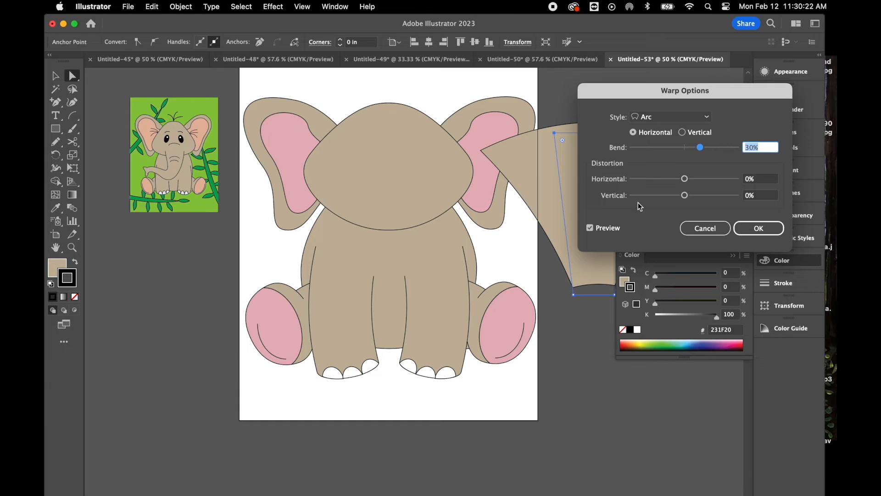
left_click(683, 134)
left_click_drag(701, 147, 576, 142)
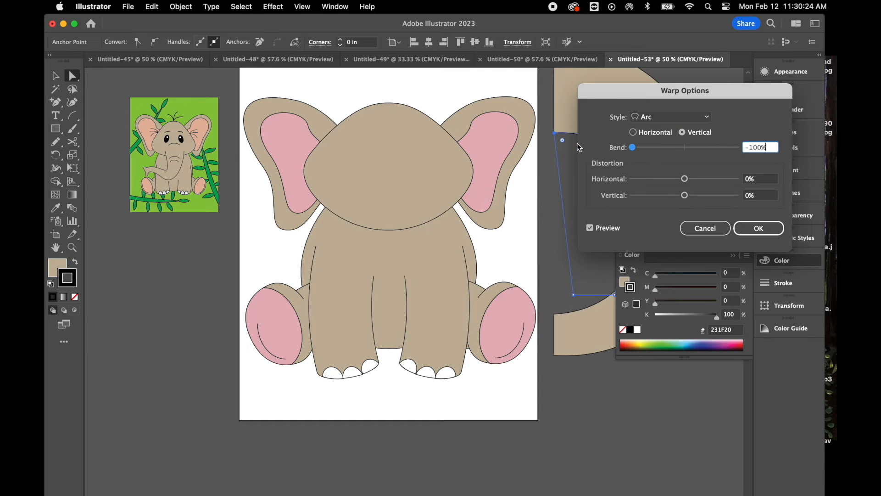
left_click_drag(654, 92, 317, 303)
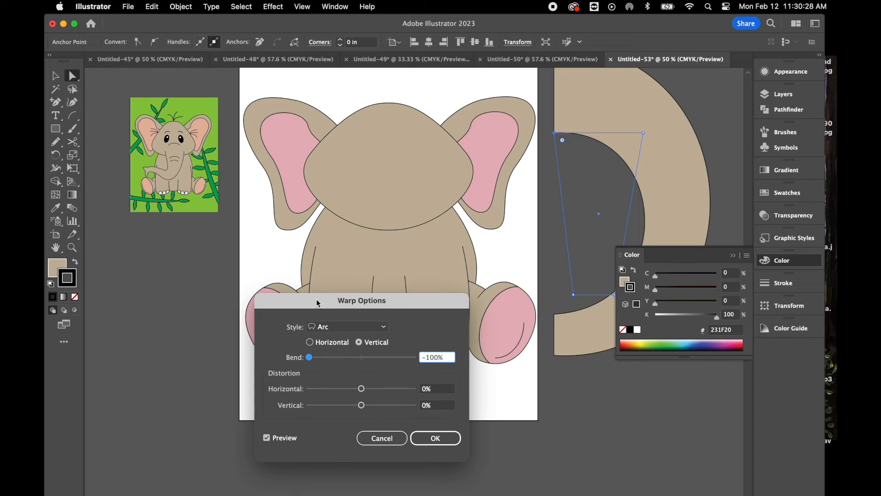
left_click(431, 439)
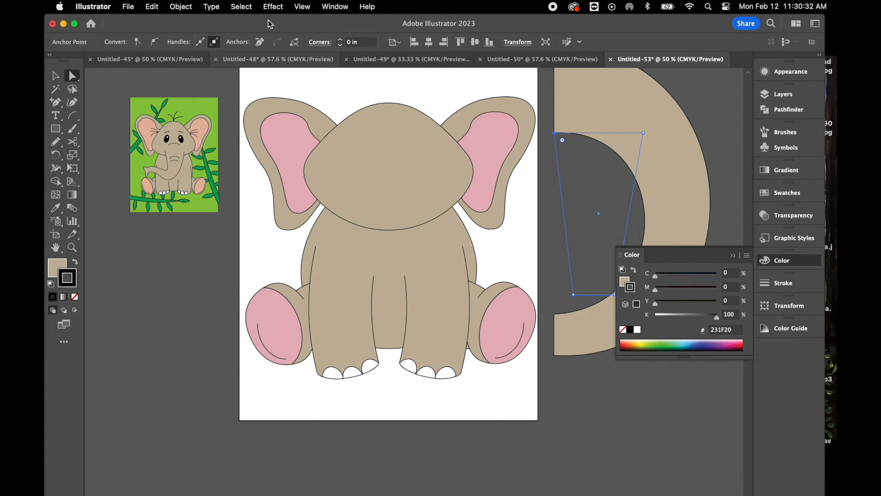
Step: Expand the warped trunk's appearance and raise its lower end so the tip sits higher
left_click(186, 7)
left_click(215, 170)
scroll(613, 218, "right", 5)
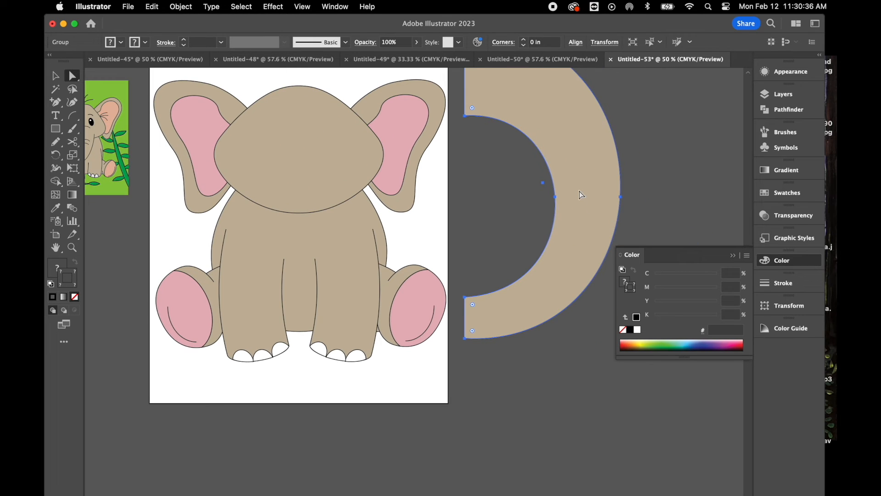
scroll(580, 194, "left", 3)
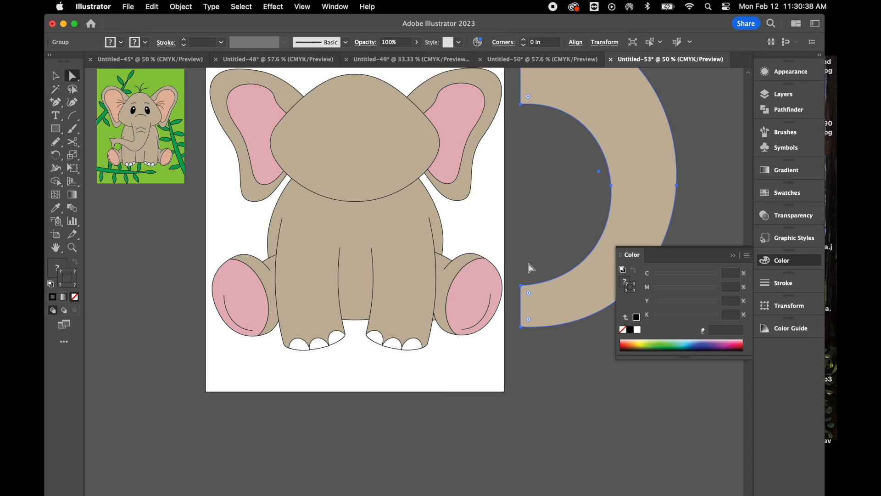
scroll(531, 268, "down", 3)
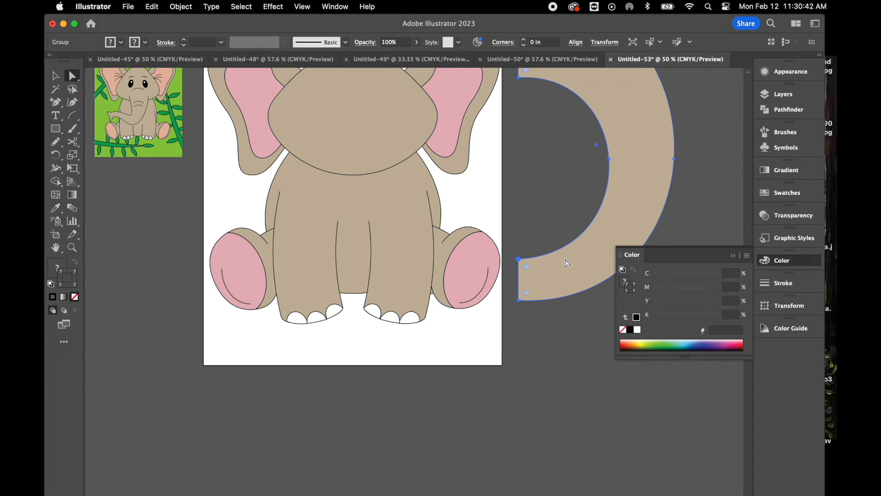
scroll(122, 133, "down", 1)
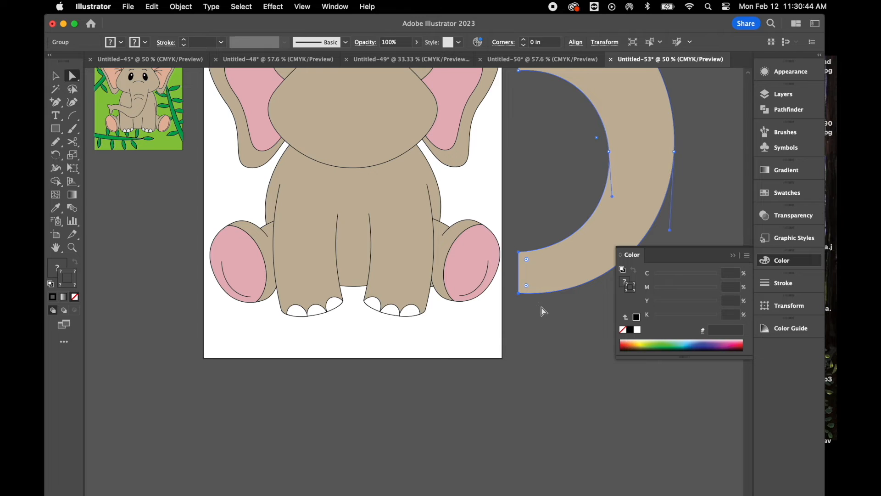
left_click_drag(518, 268, 513, 187)
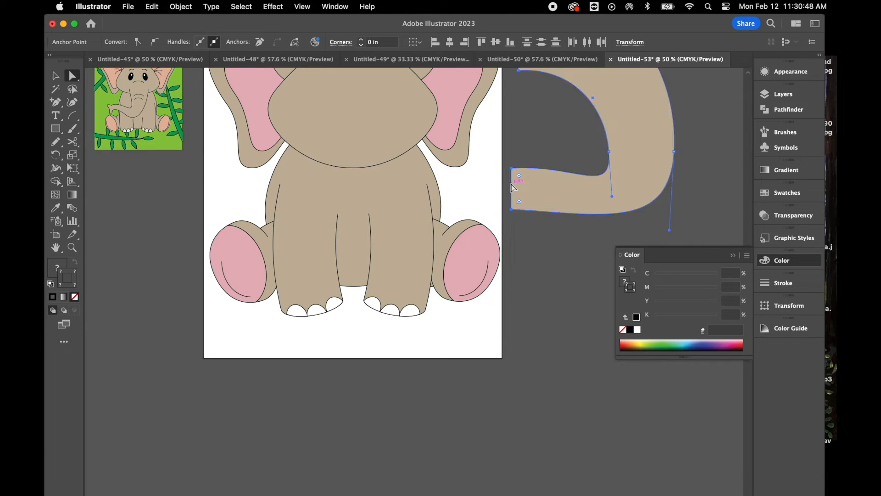
Step: Round the inner bend of the trunk's outline into a smooth curve above the raised tip
left_click_drag(611, 172, 612, 172)
key("super+z")
key("super+z")
key("super+z")
mouse_move(593, 138)
left_mouse_down()
mouse_move(628, 171)
mouse_move(601, 181)
left_mouse_up()
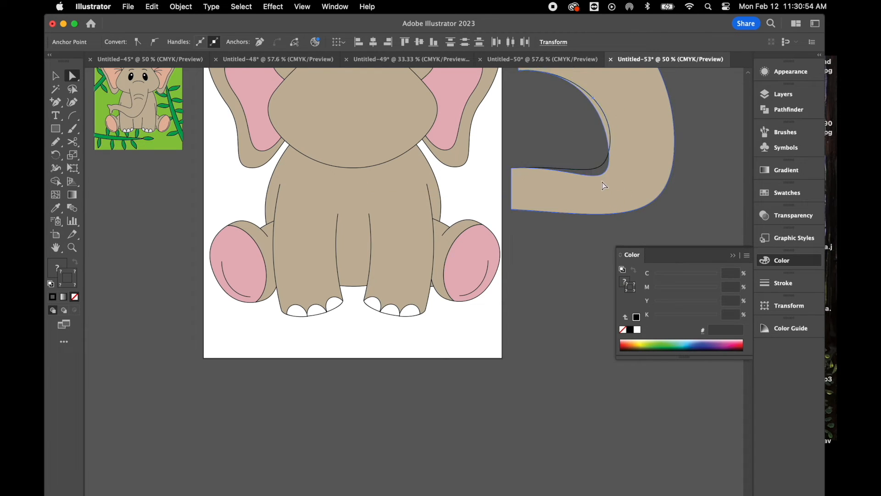
left_click(610, 168)
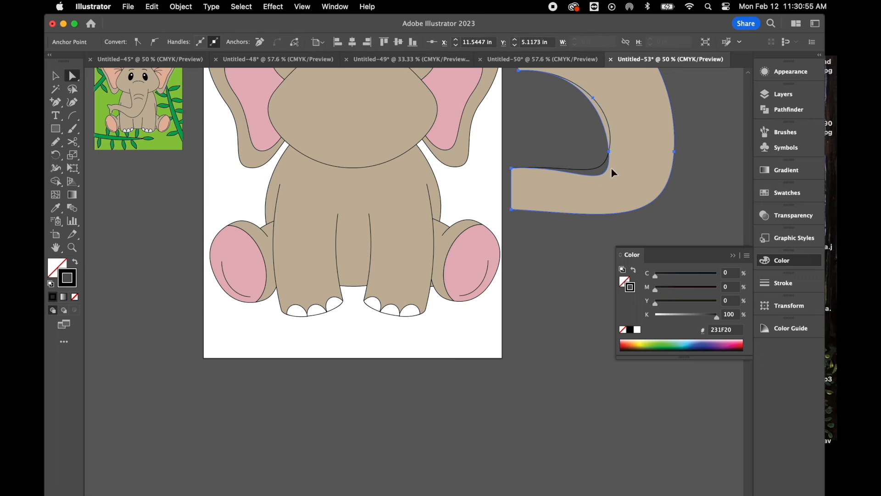
Step: Reshape the trunk outline's outer bend and underside so they curve smoothly into the tip
left_click(674, 152)
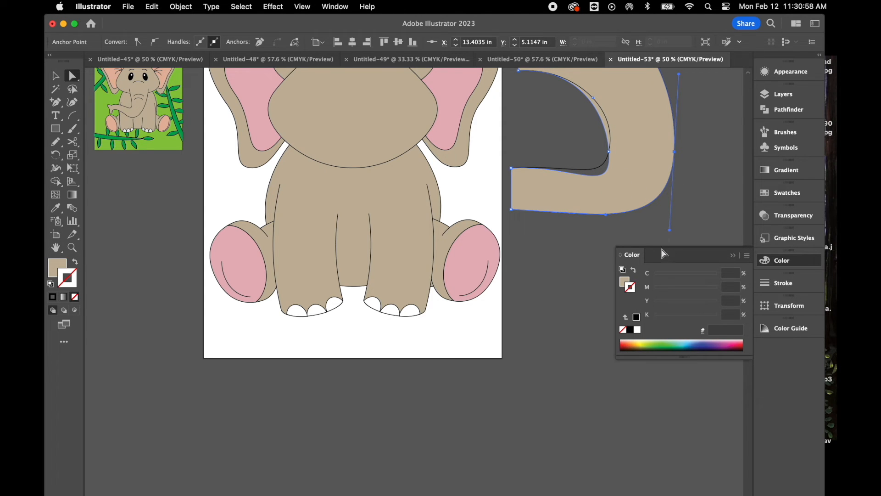
left_click(615, 228)
left_click(602, 214)
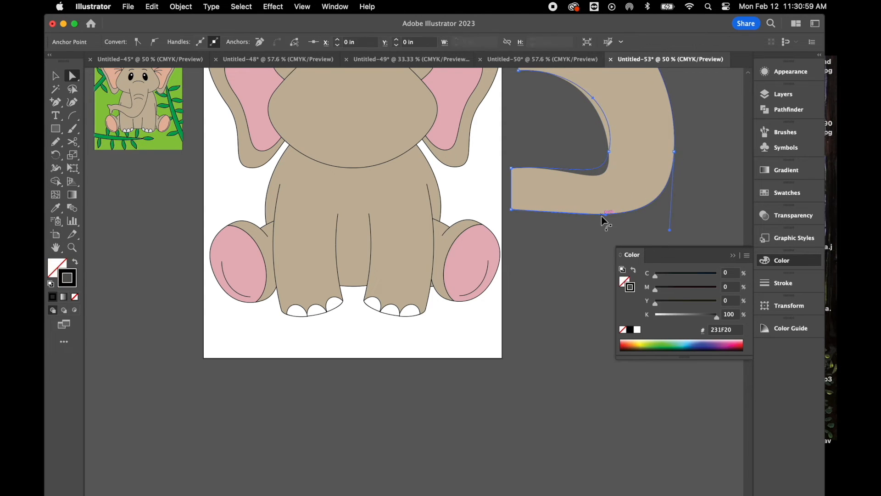
left_click(512, 210)
left_click_drag(606, 219, 605, 199)
left_click_drag(670, 231, 670, 253)
left_click(702, 183)
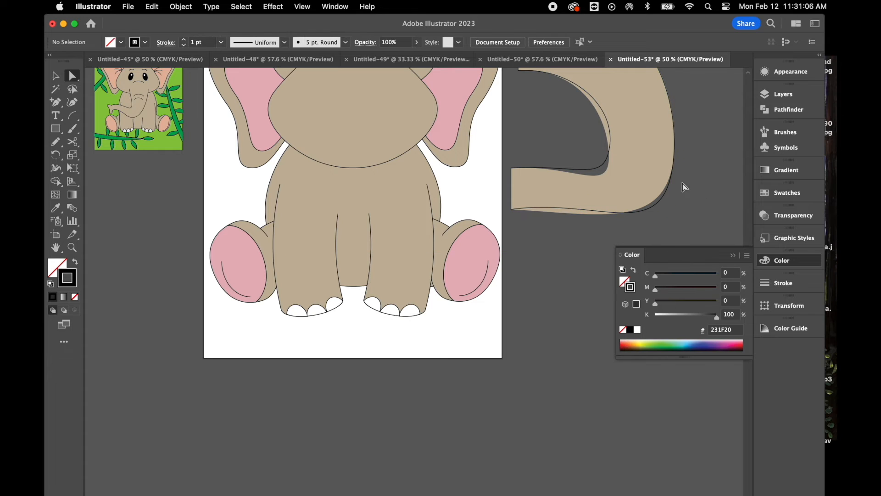
Step: Delete the tan fill shape behind the trunk outline and slant the end edge of the trunk's tip
left_click(645, 178)
key("Delete")
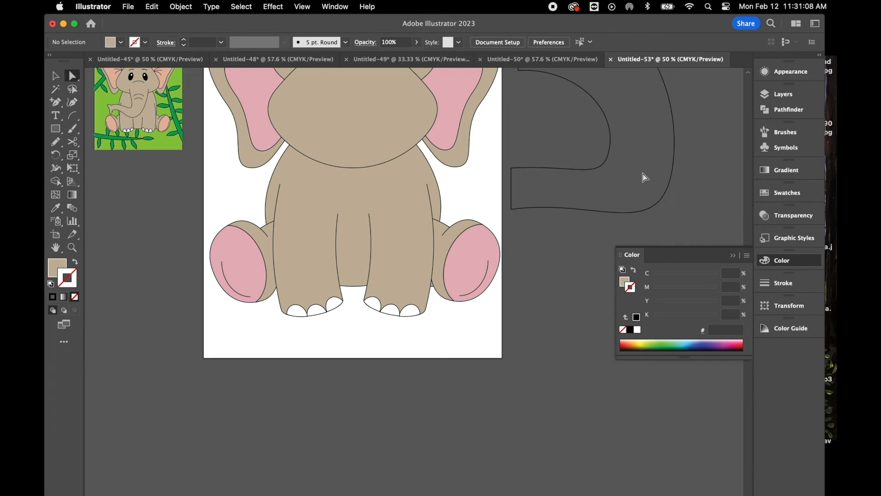
key("super+minus")
key("super+minus")
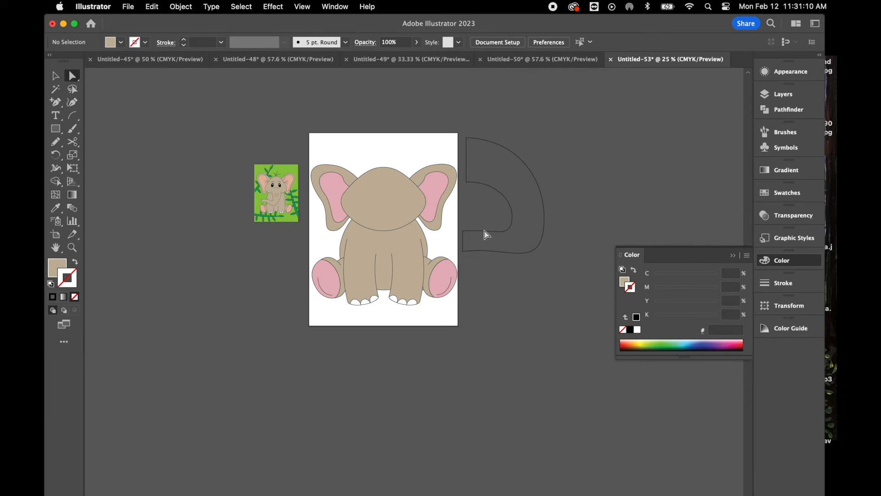
left_click(463, 232)
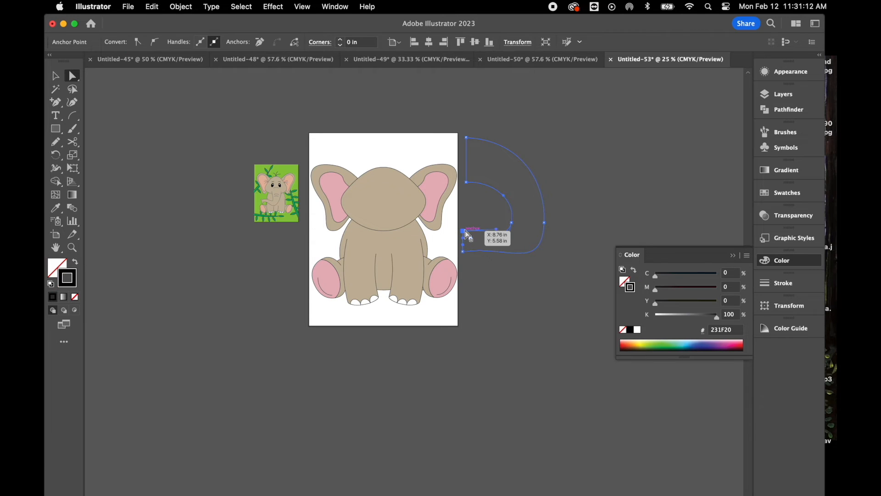
Step: Draw a small ellipse on the trunk tip's upper corner and place a tilted copy of it over the lower corner
left_click_drag(423, 239, 452, 280)
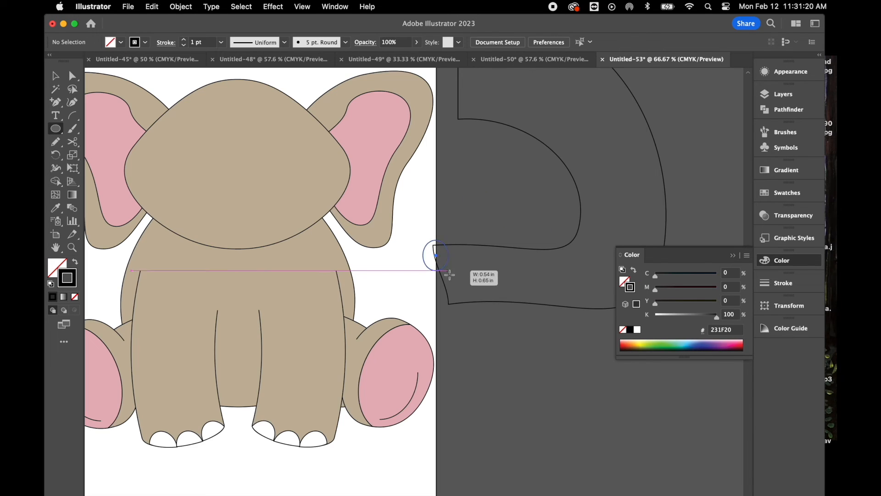
key("v")
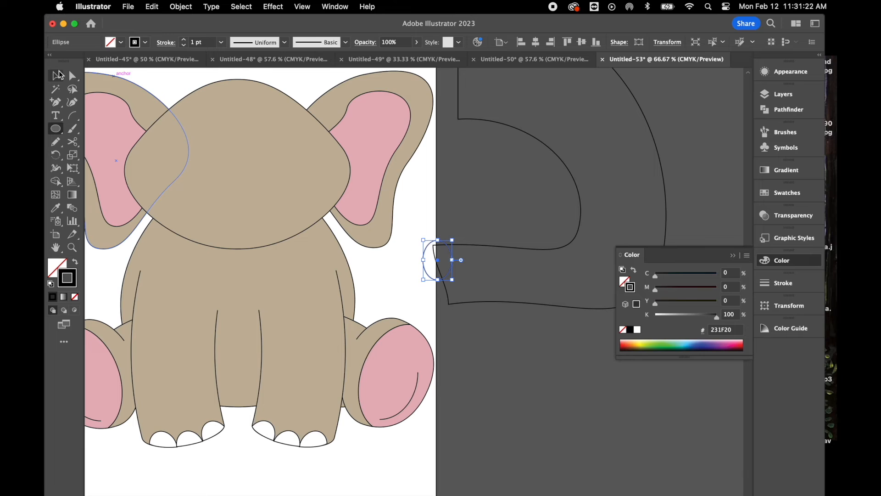
mouse_move(457, 284)
left_mouse_down()
mouse_move(459, 264)
mouse_move(459, 275)
left_mouse_up()
key("super+v")
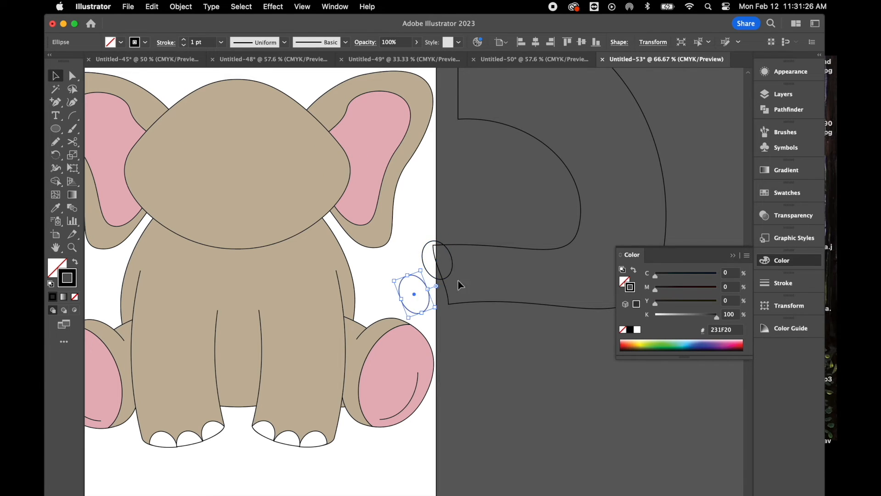
left_click_drag(416, 295, 458, 320)
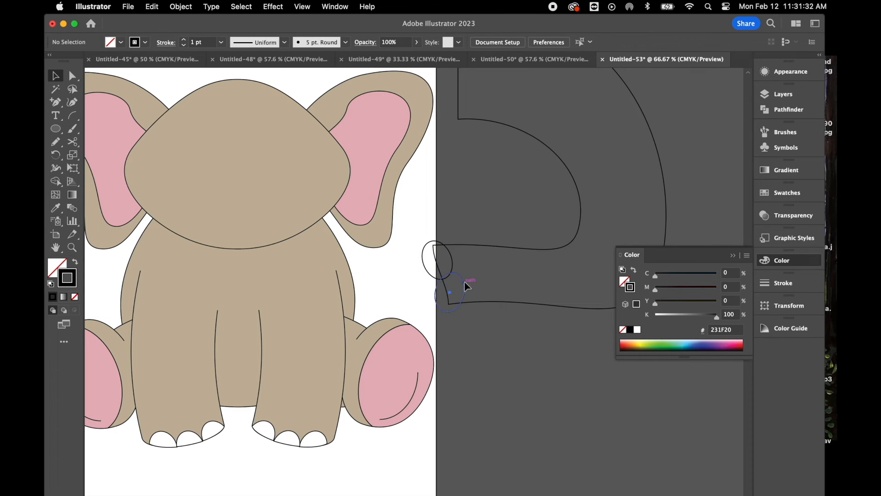
left_click_drag(448, 292, 449, 290)
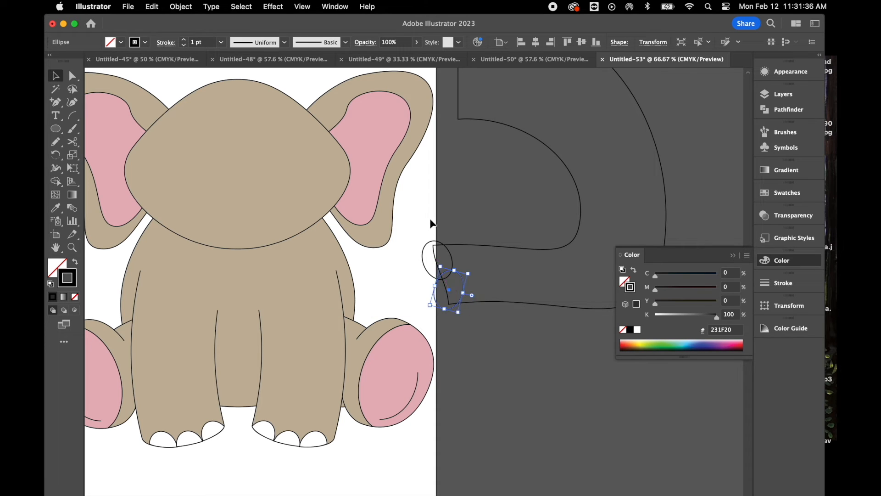
Step: Unite the two small ellipses with the trunk outline into a single shape
left_click(473, 303, "shift")
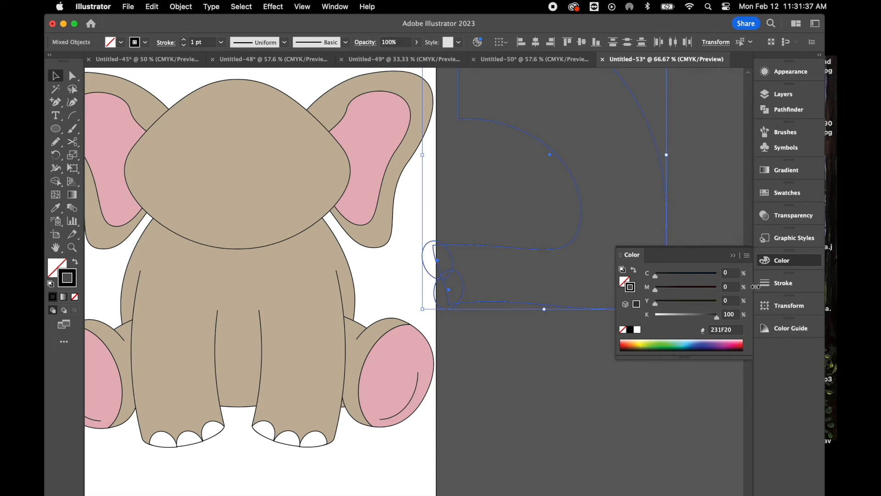
left_click(794, 111)
left_click(632, 120)
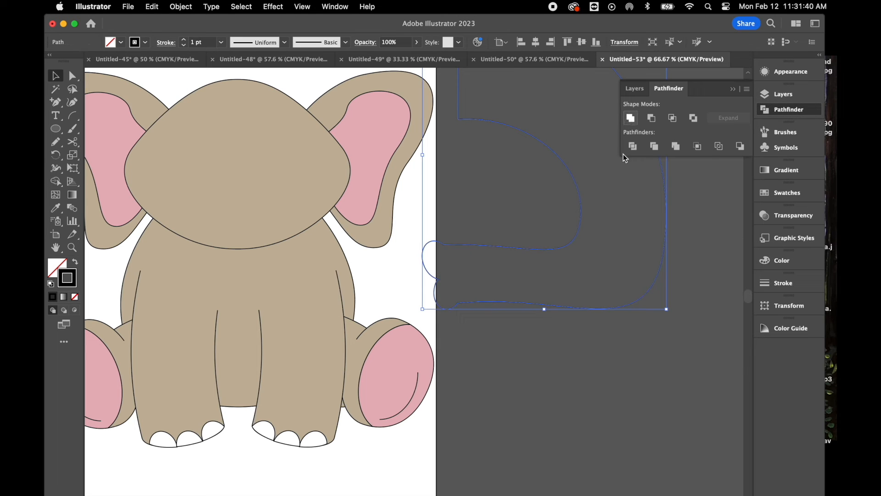
left_click(556, 403)
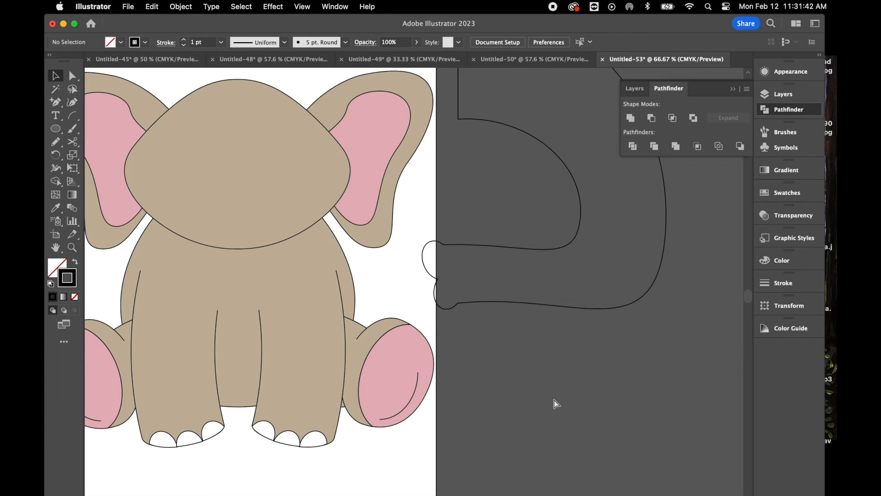
Step: Reshape the trunk's upper end into a curved base with pointed corners and scale the whole trunk down
key("super+minus")
key("super+minus")
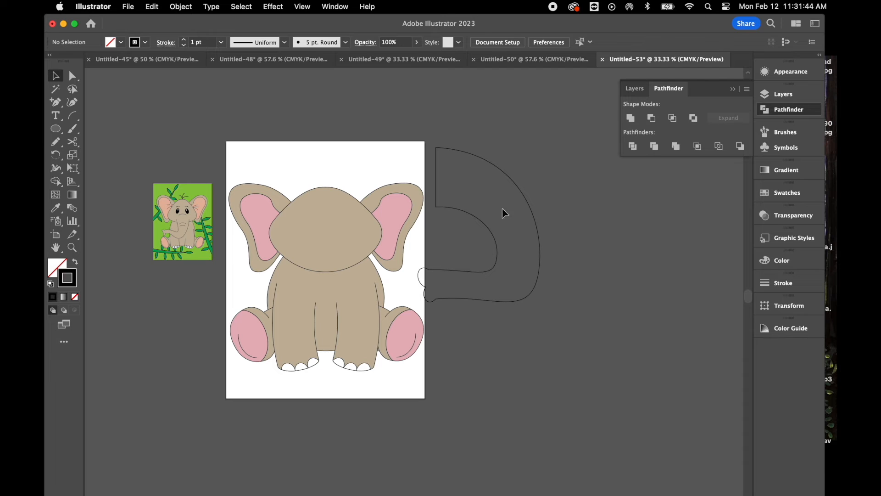
left_click(440, 154)
left_click(72, 75)
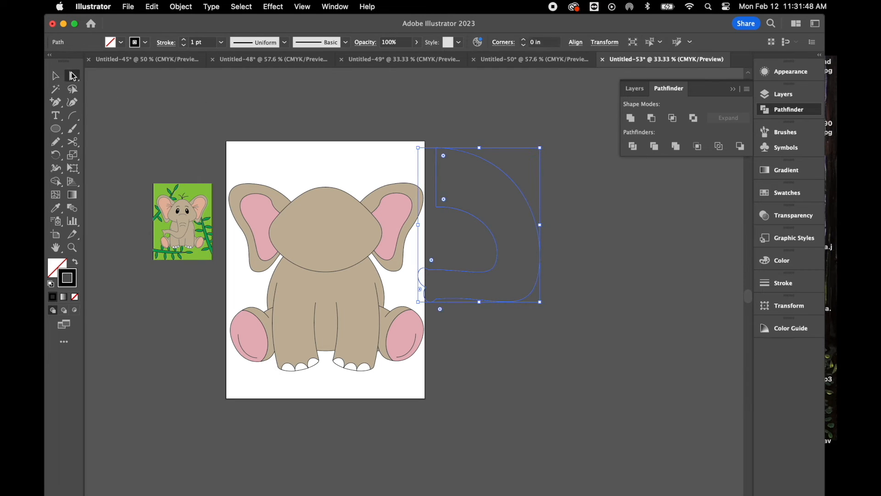
left_click_drag(442, 150, 516, 200)
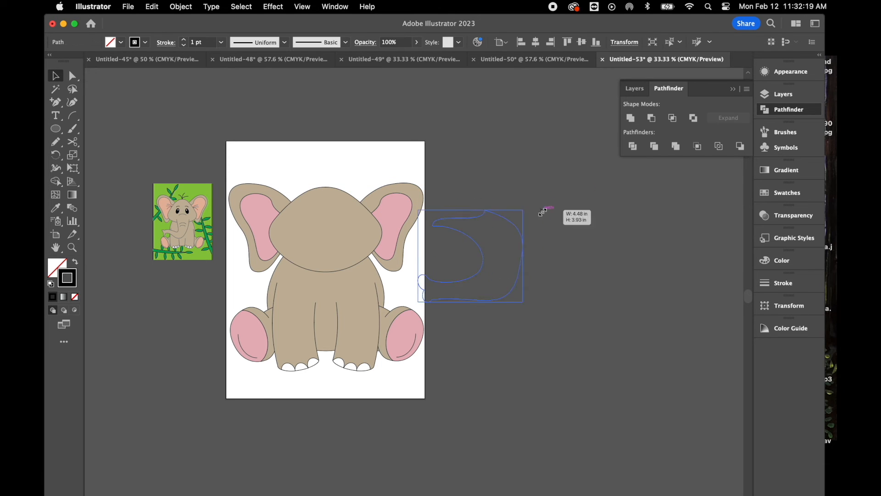
Step: Place the trunk over the elephant's face, colored with the head's tan fill and a black stroke
left_click(303, 228)
left_click(55, 75)
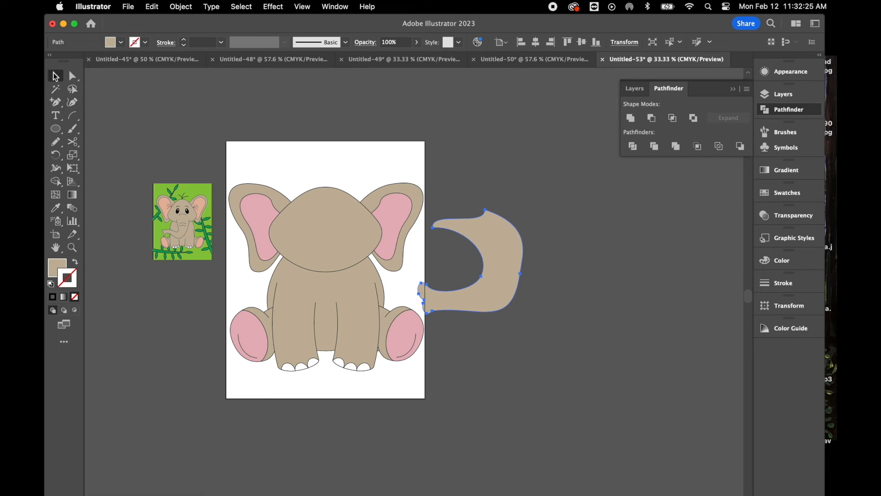
left_click_drag(510, 274, 349, 275)
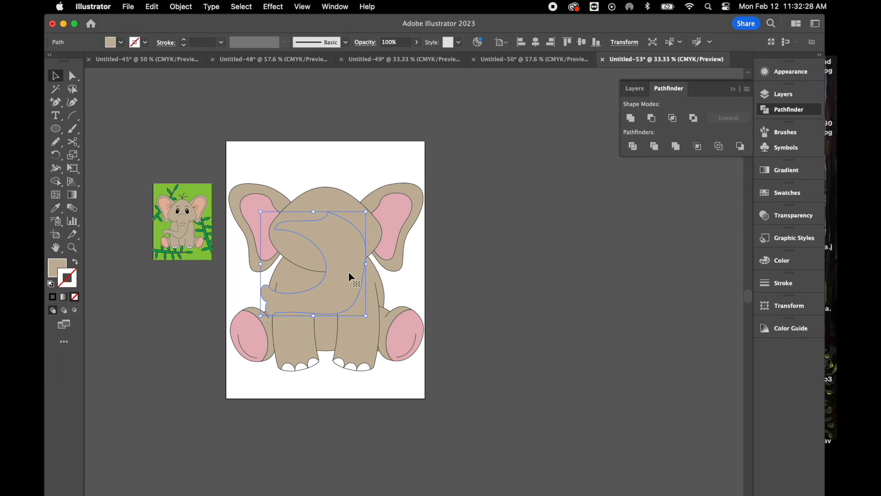
left_click(780, 192)
left_click(652, 221)
left_click(541, 255)
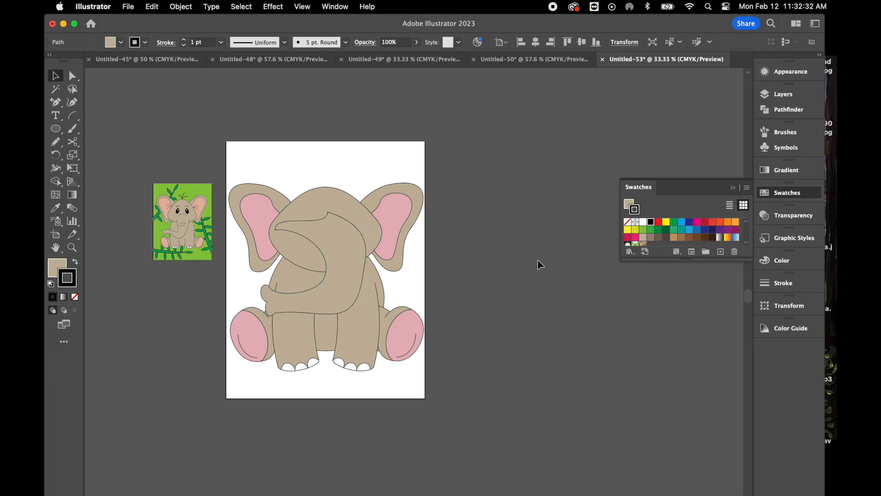
Step: Shrink the trunk, rotate it slightly clockwise and position its upper end on the lower part of the head
left_click(342, 233)
left_click_drag(366, 212, 361, 247)
left_click(454, 305)
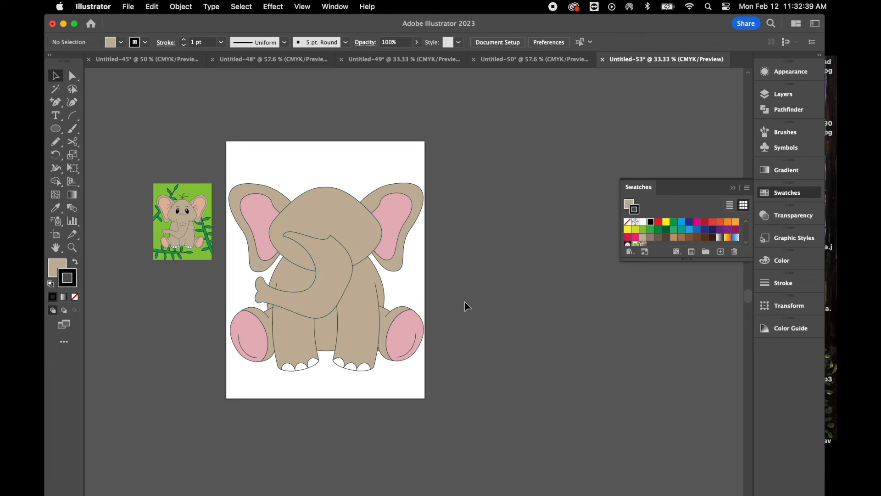
left_click_drag(333, 265, 334, 268)
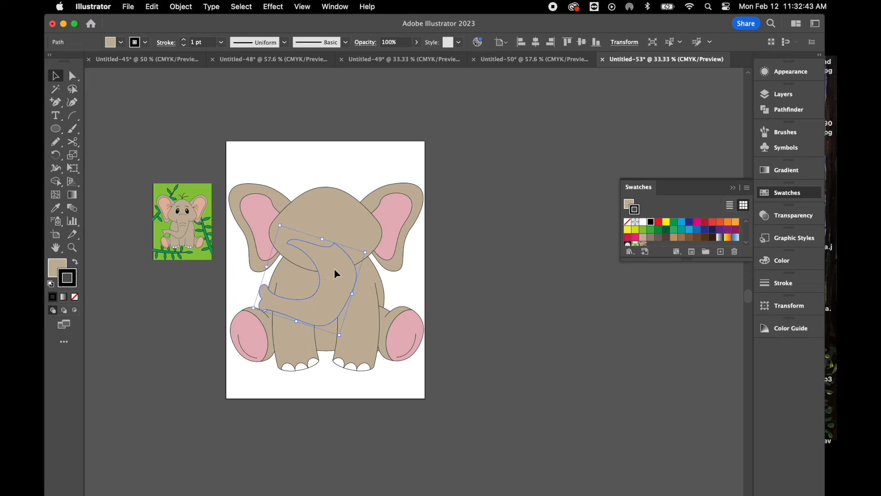
Step: Cut the trunk's outline with the Scissors on both sides inside the head and delete the upper segment
left_click(73, 144)
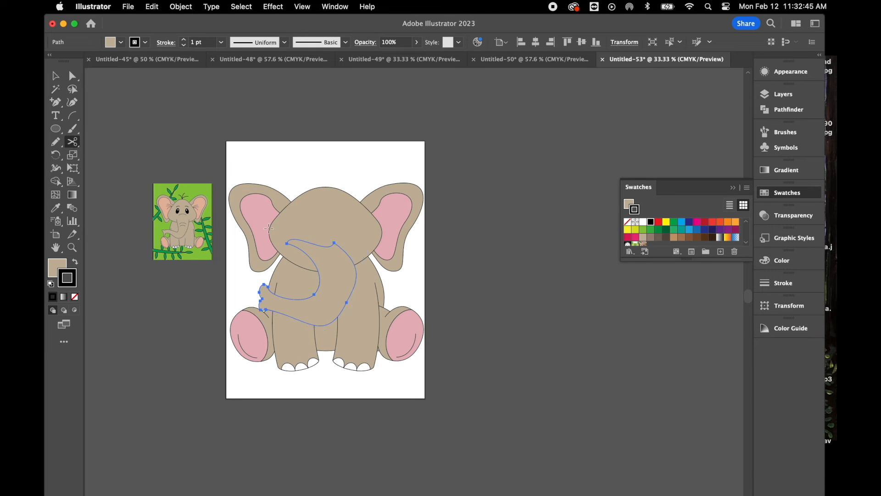
left_click(312, 260)
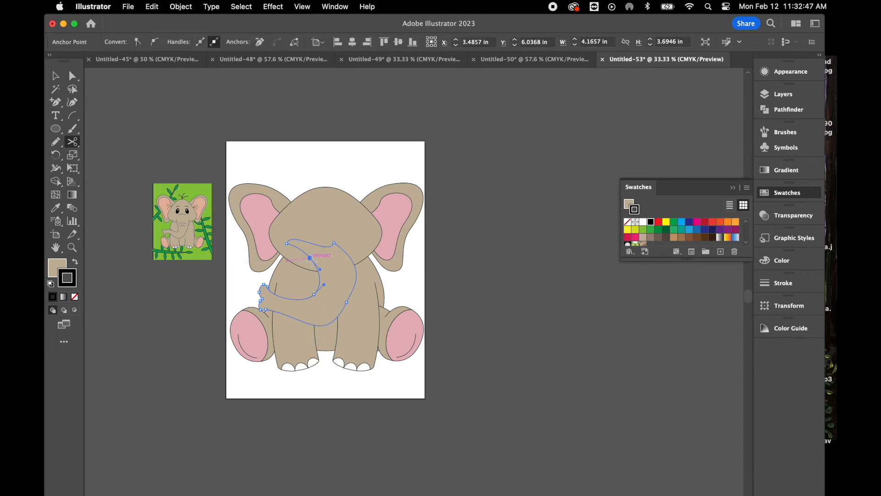
left_click(350, 256)
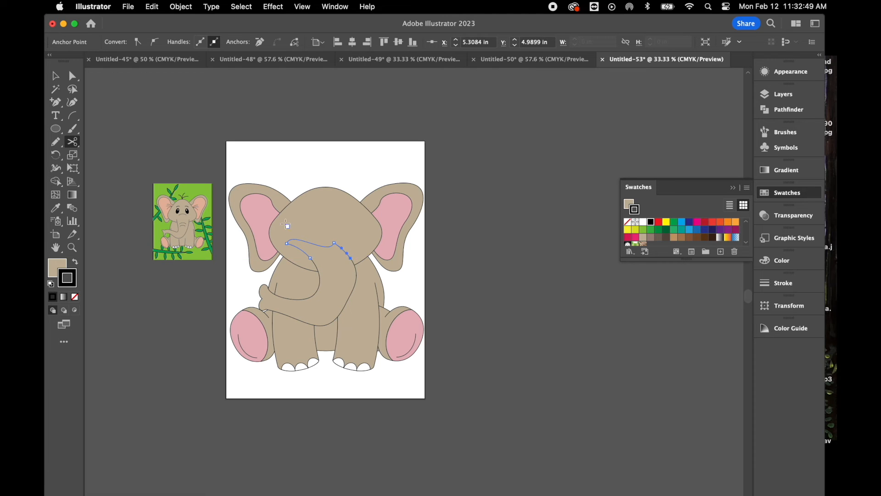
key("Delete")
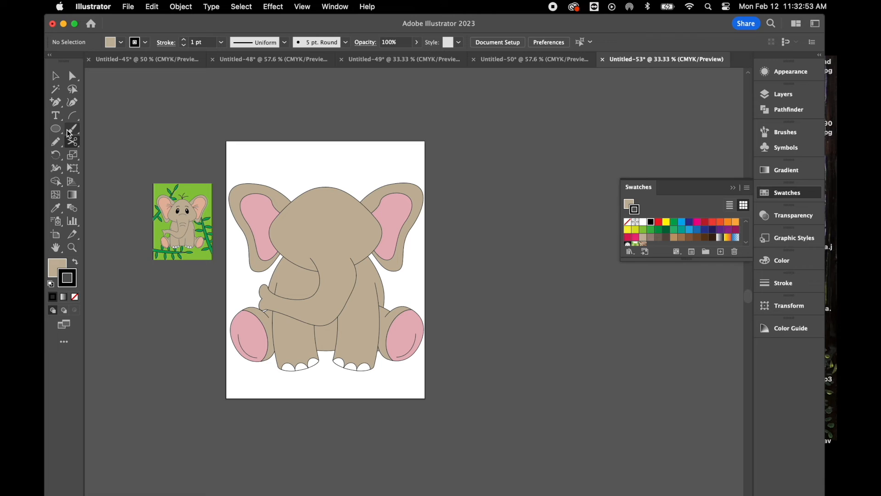
Step: Draw curved wrinkle lines across the upper trunk with the Arc tool and place another arc on the face just above the trunk
left_click(73, 115)
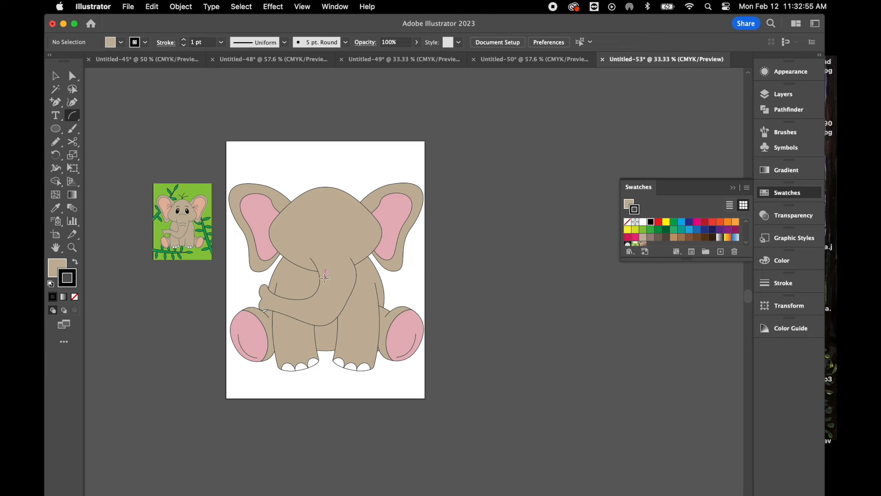
left_click(349, 279)
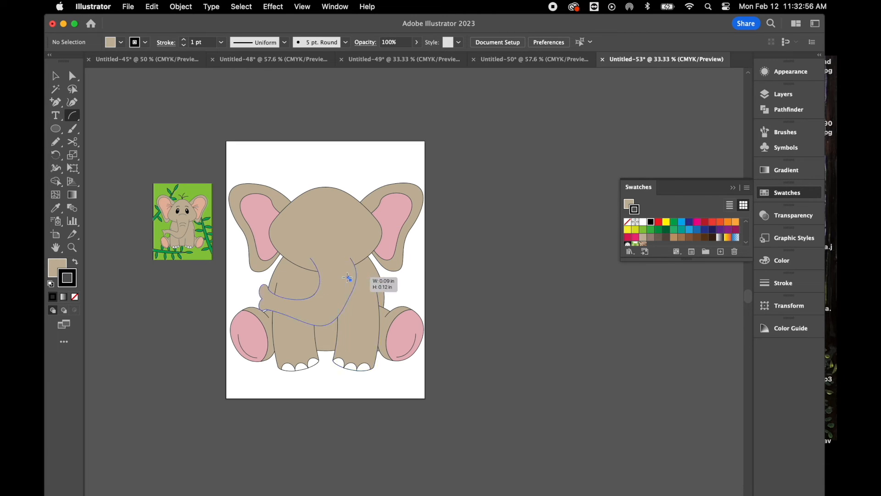
left_click(326, 267)
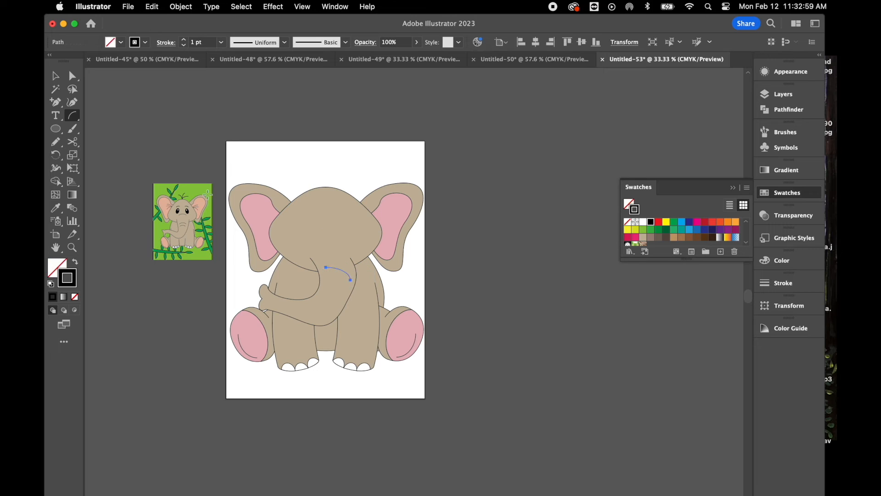
mouse_move(331, 269)
left_mouse_down()
mouse_move(326, 285)
mouse_move(342, 277)
left_mouse_up()
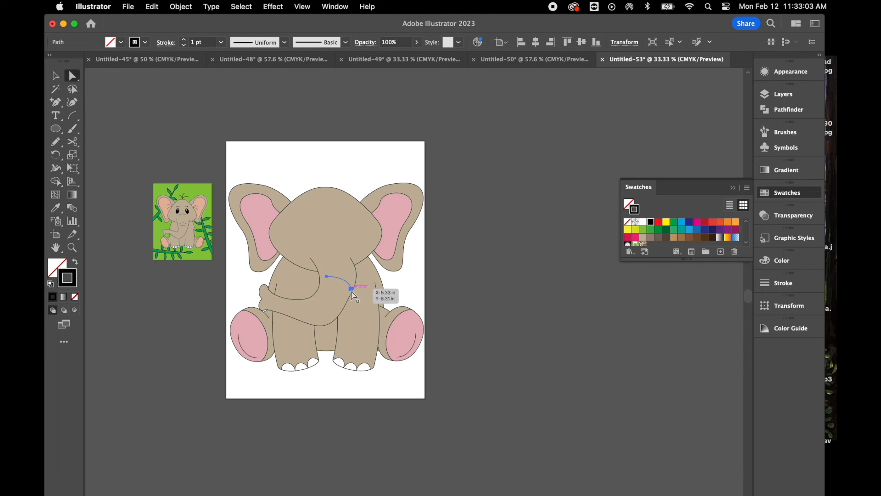
left_click(327, 277)
left_click_drag(329, 281, 329, 290)
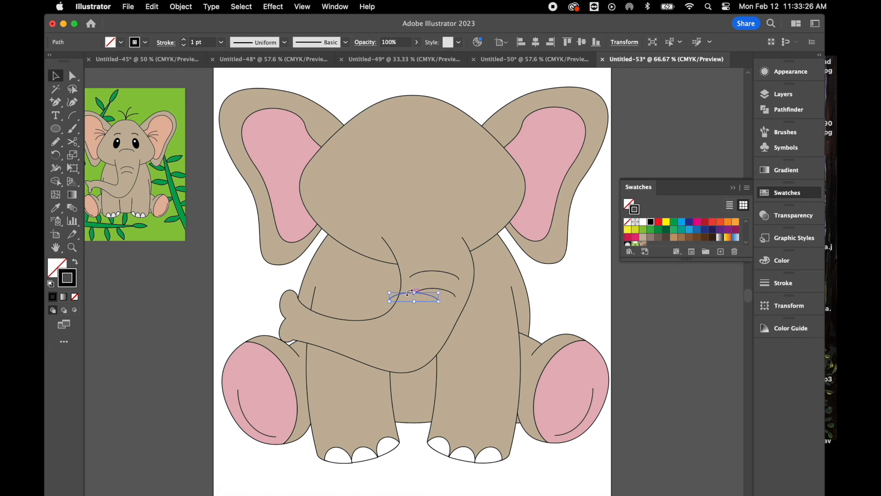
left_click_drag(413, 294, 422, 212)
left_click(553, 270)
Step: Draw an upright oval eye on the right half of the face with a black fill and white stroke
key("l")
left_click_drag(439, 161, 466, 201)
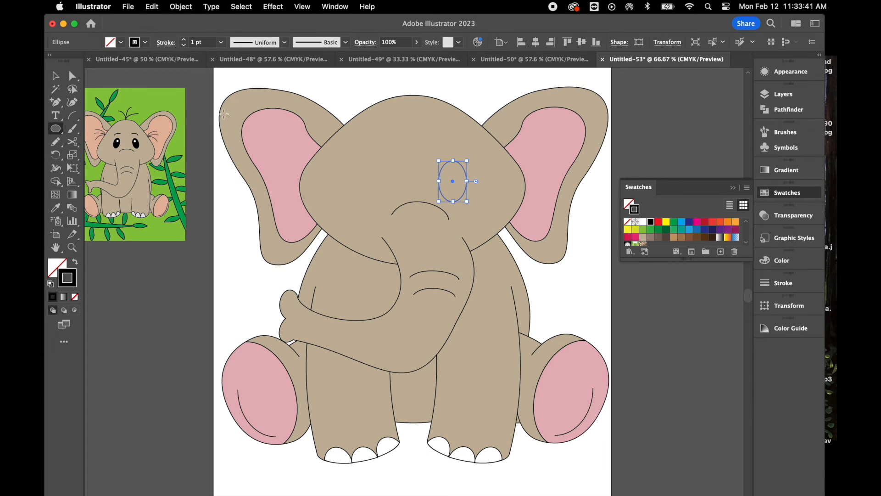
left_click(74, 262)
left_click(643, 222)
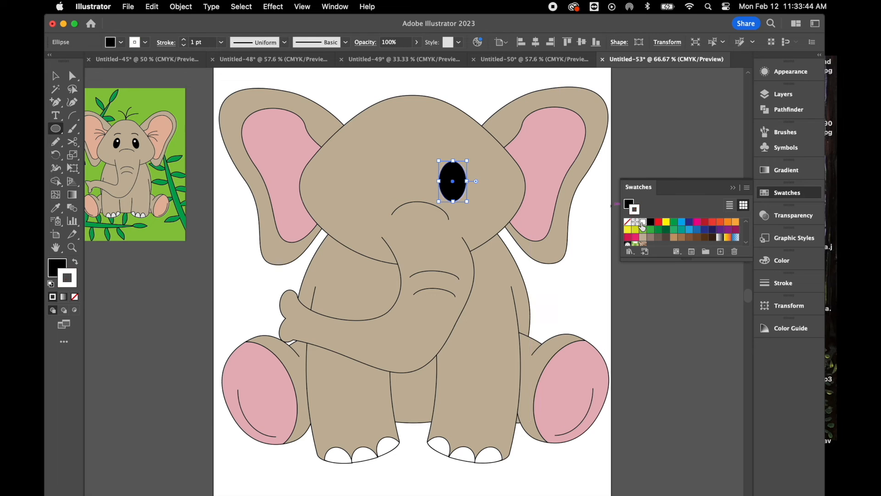
Step: Add a small white highlight circle in the upper part of the eye and remove the black oval's stroke
left_click_drag(449, 173, 456, 176)
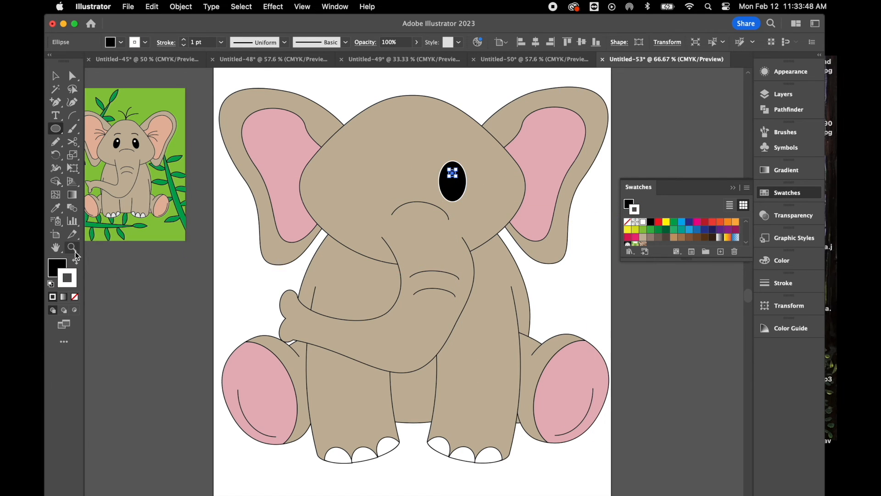
left_click(76, 262)
left_click(55, 75)
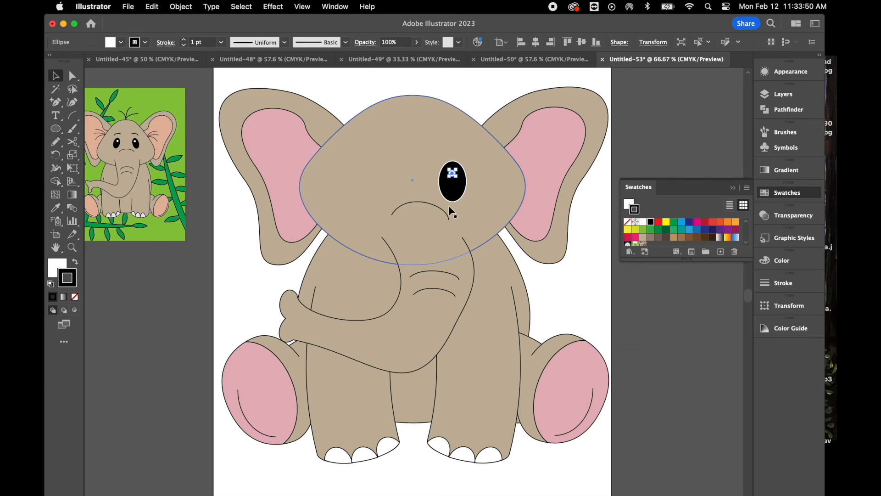
left_click(458, 193)
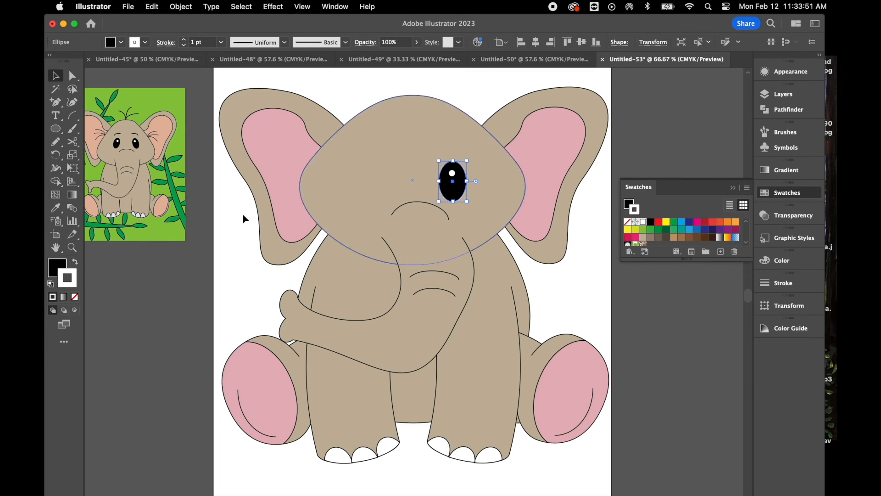
left_click(75, 296)
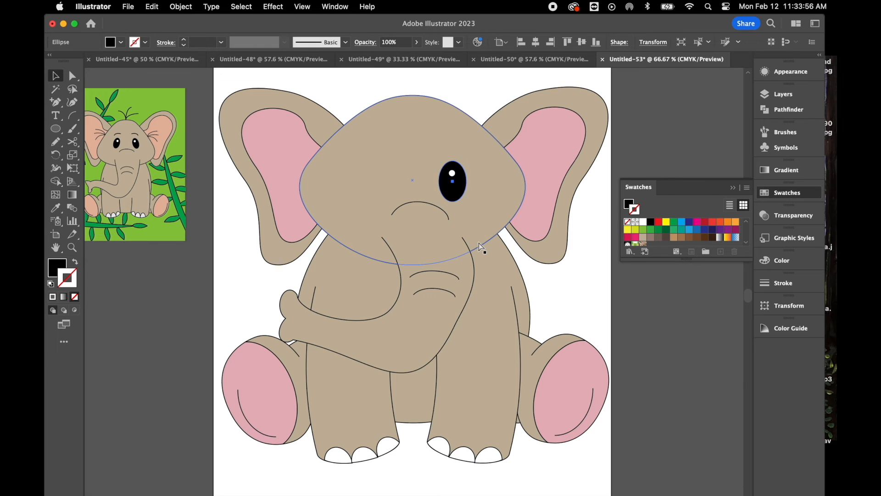
Step: Group the highlight with the black oval and rotate the eye slightly counterclockwise
key("super+equal")
key("super+equal")
key("super+equal")
left_click(411, 271)
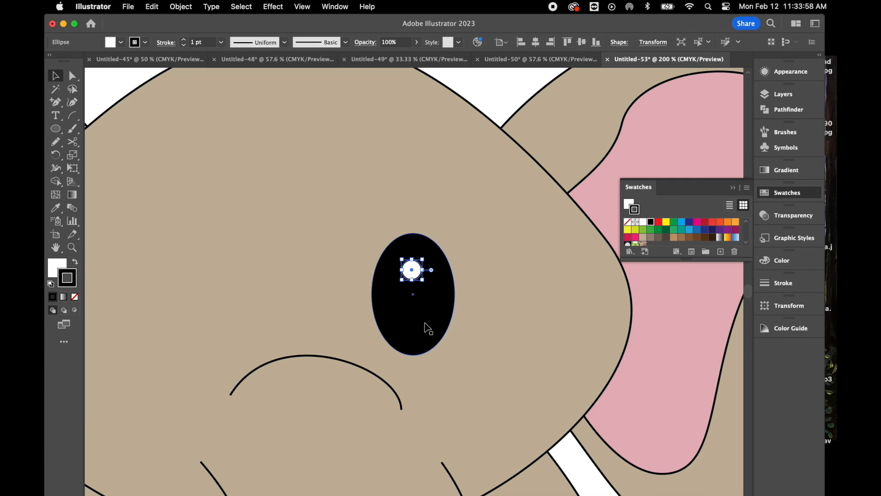
left_click(425, 323, "shift")
right_click(424, 322)
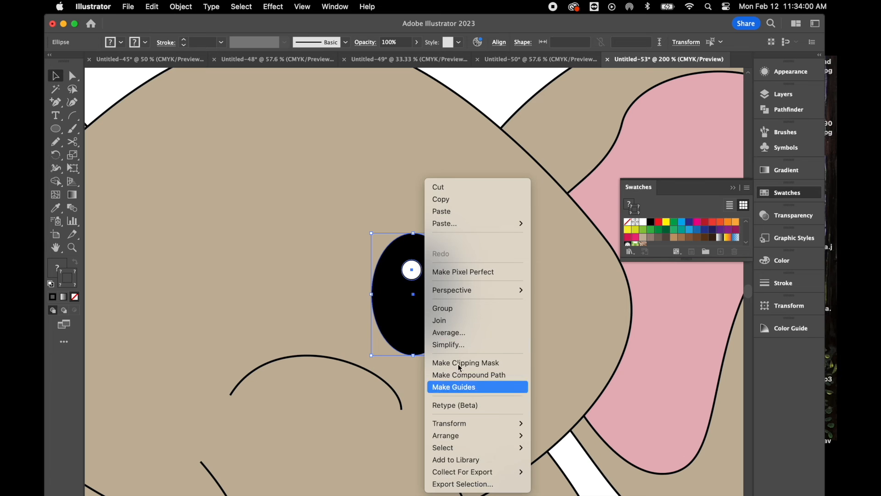
left_click(472, 312)
left_click_drag(461, 233, 439, 215)
Step: Duplicate the eye onto the left half of the face, reflect the copy, and shift it slightly toward the face's center
key("super+minus")
key("super+minus")
key("super+minus")
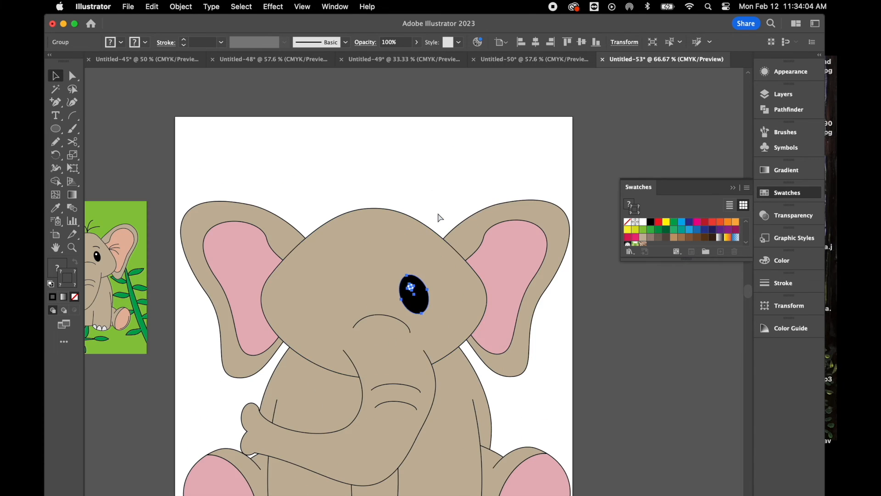
key("super+minus")
left_click_drag(421, 305, 357, 293)
right_click(357, 283)
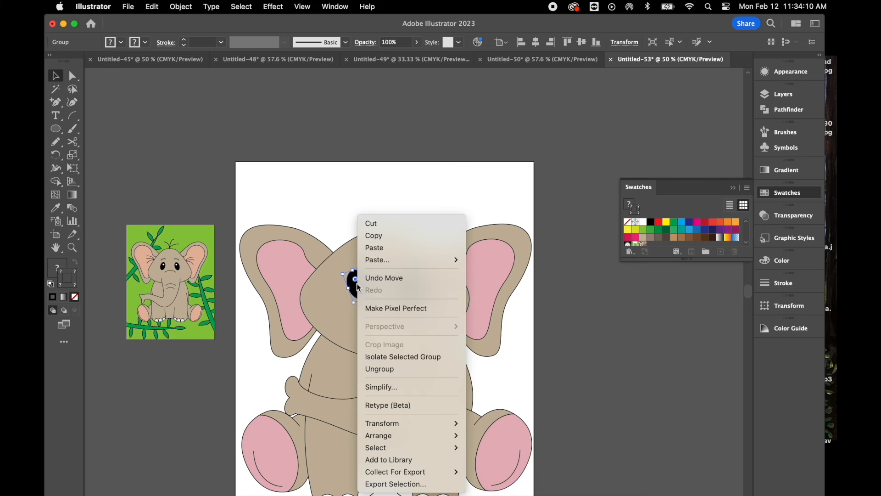
mouse_move(411, 423)
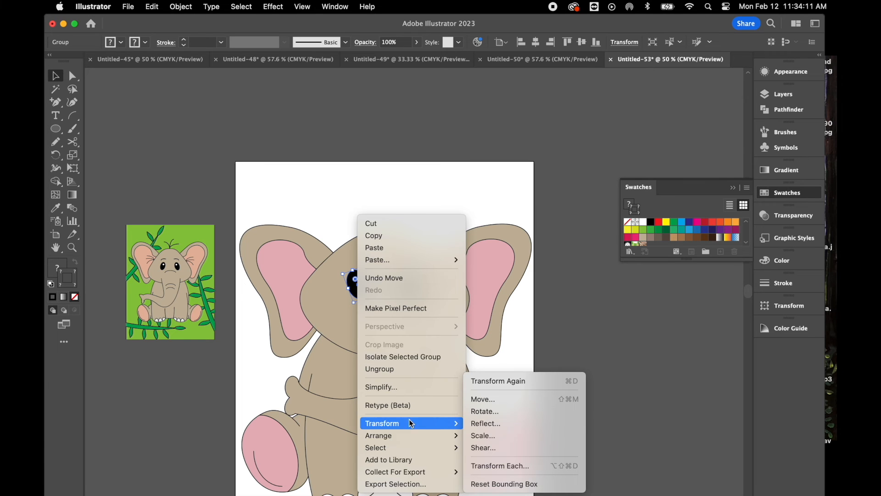
left_click(527, 422)
left_click(758, 352)
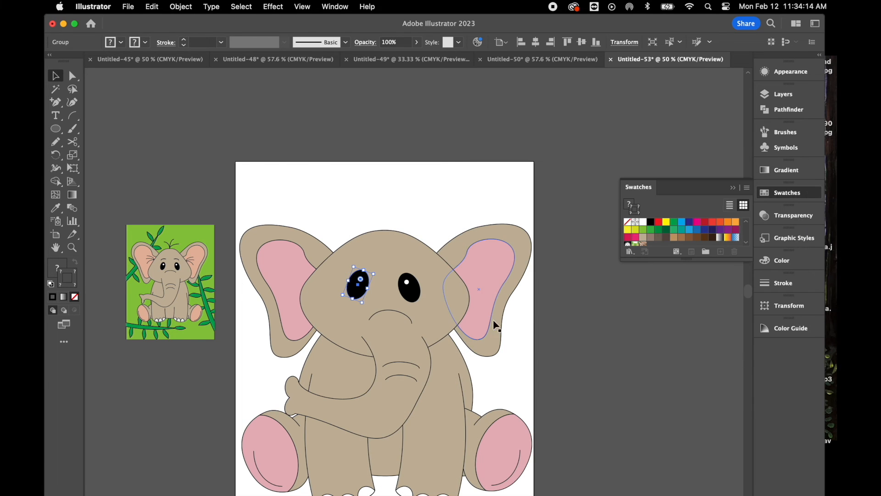
left_click_drag(364, 287, 370, 287)
Step: Draw an arc eyebrow about 0.55 in wide above the left eye and adjust the lowest crease line inside the left ear
left_click(72, 115)
left_click(358, 258)
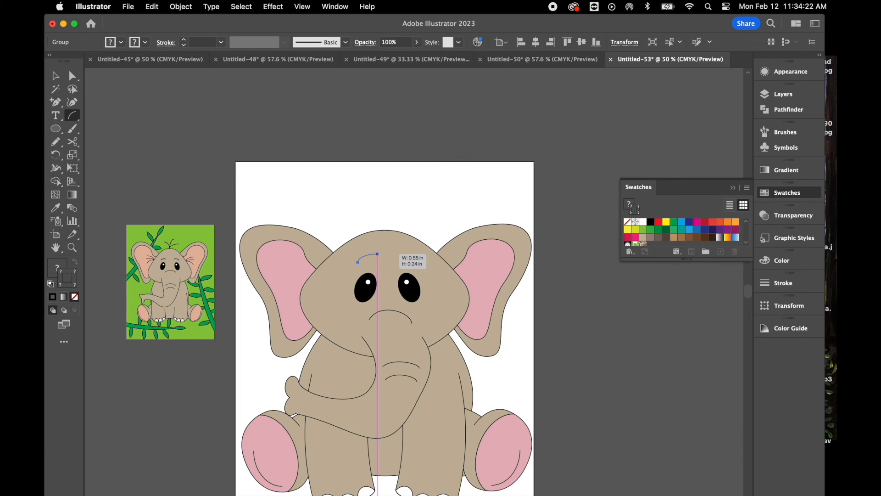
left_click(377, 254)
left_click(56, 75)
left_click_drag(379, 265, 358, 248)
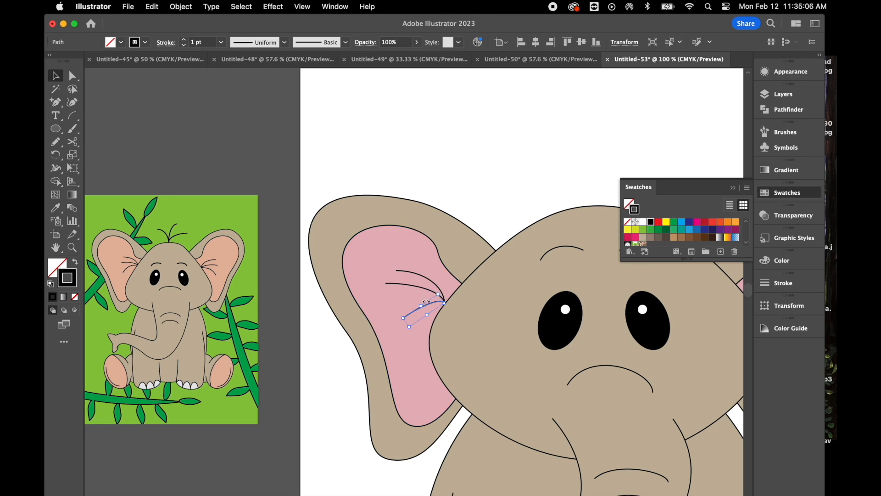
left_click_drag(414, 302, 408, 315)
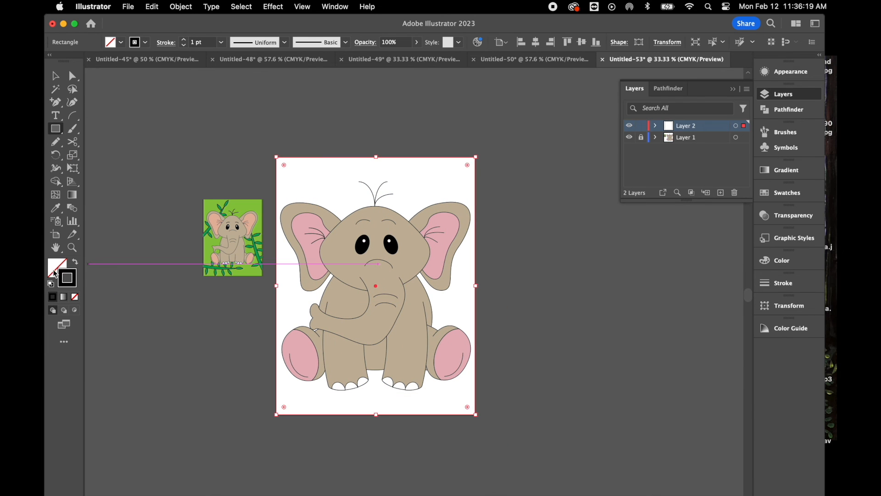
Step: Fill the artboard-sized background rectangle on Layer 2 with light green
left_click(55, 271)
left_click(787, 193)
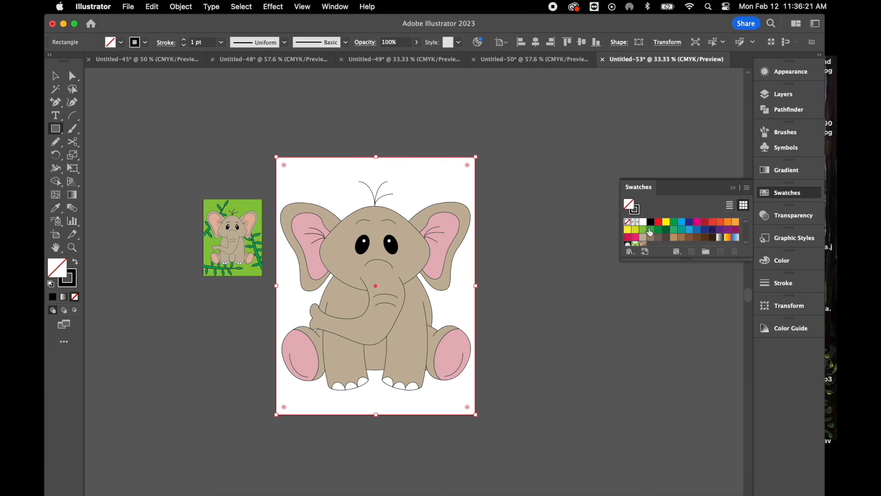
left_click(643, 230)
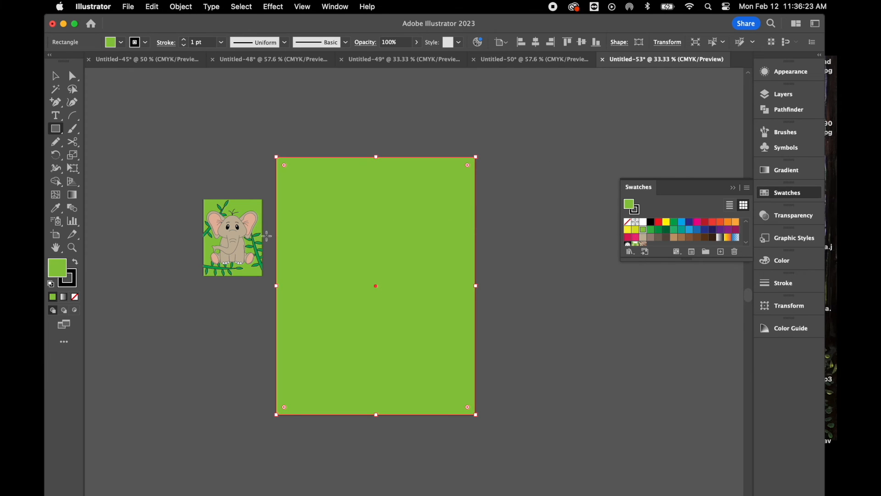
Step: Draw a tall narrow darker green rectangle on the background and delete its upper-right anchor to form a tapered stem
left_click_drag(404, 235, 419, 399)
left_click(652, 229)
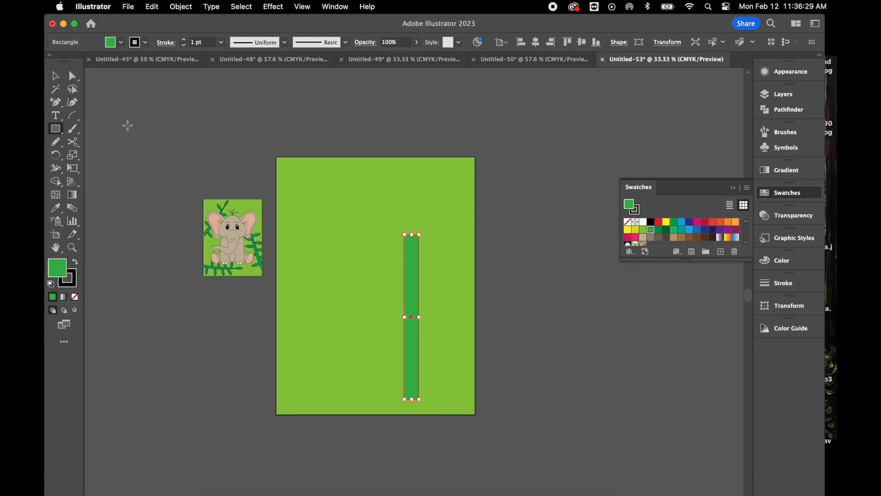
left_click_drag(55, 103, 91, 131)
left_click(419, 235)
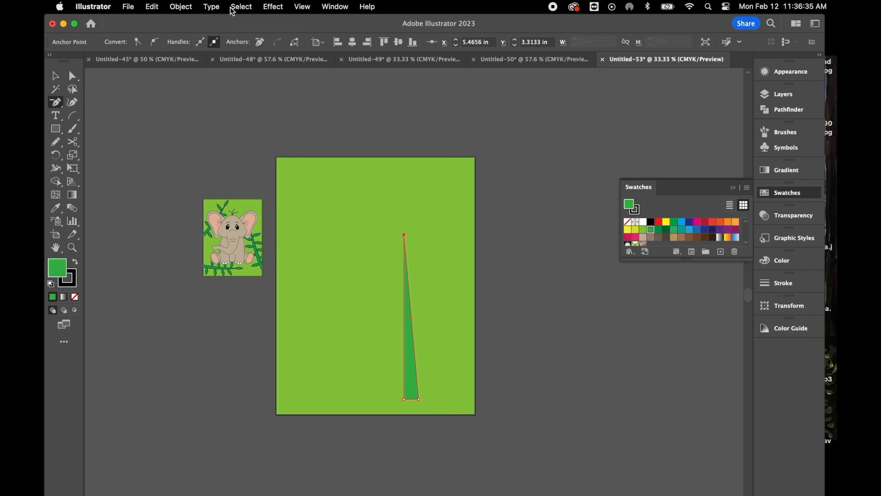
Step: Bend the stem with a vertical Arc warp of -5% and expand its appearance
left_click(282, 8)
mouse_move(334, 189)
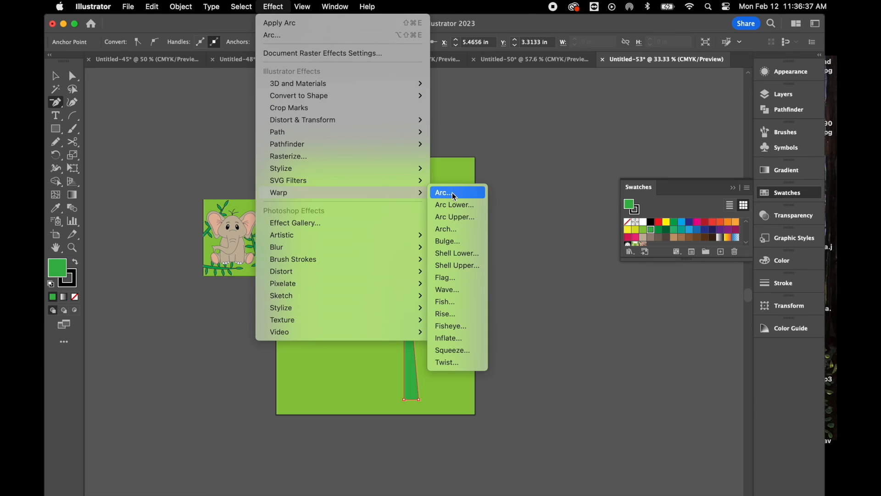
left_click(453, 193)
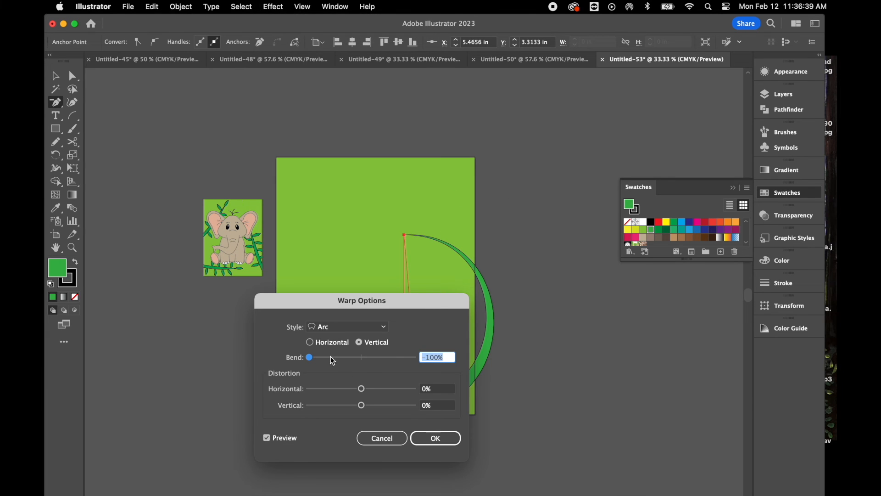
left_click_drag(313, 358, 360, 357)
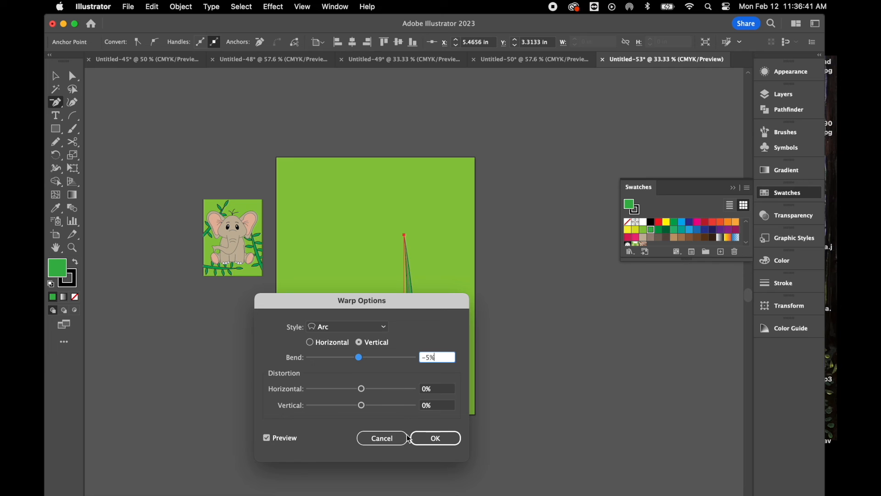
left_click(433, 445)
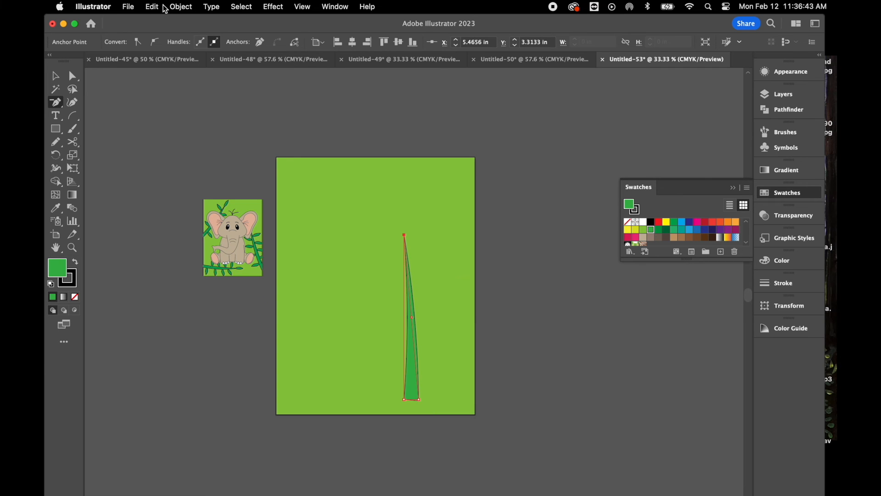
left_click(181, 6)
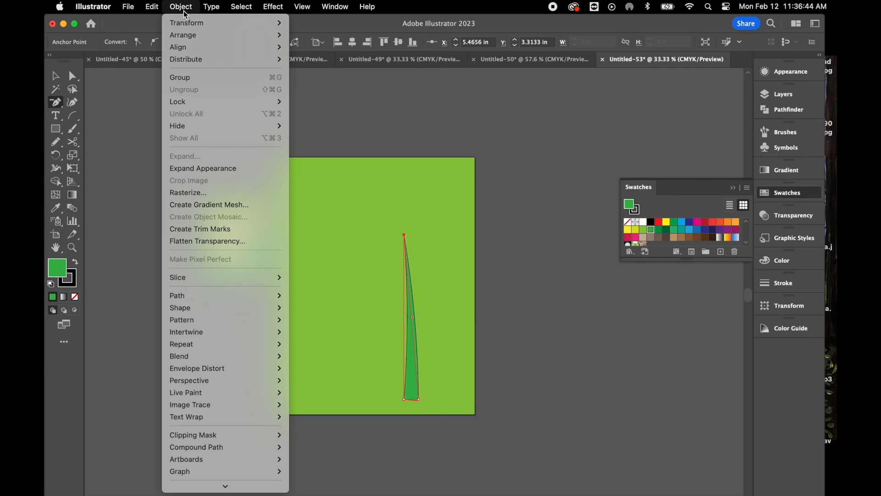
left_click(224, 170)
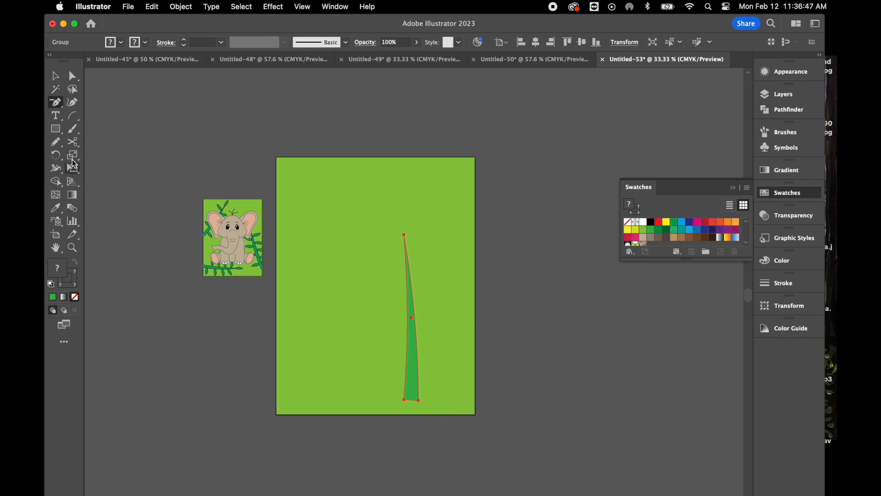
Step: Draw a tall narrow green ellipse beside the artboard and convert its top anchor to a corner to form a leaf
left_click(58, 130)
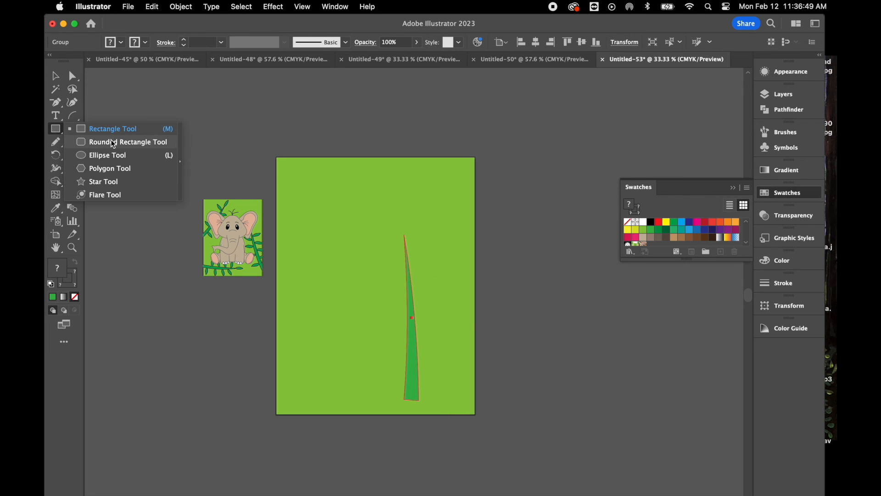
left_click(110, 156)
left_click_drag(512, 190, 527, 243)
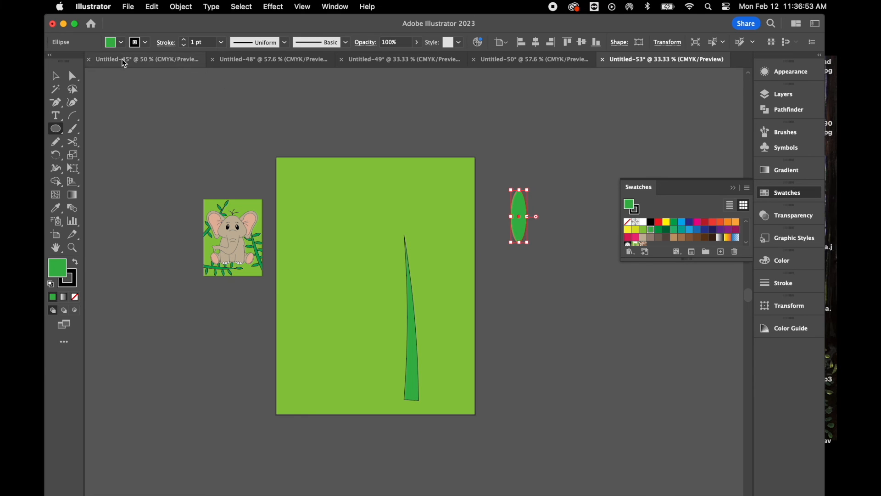
left_click(74, 79)
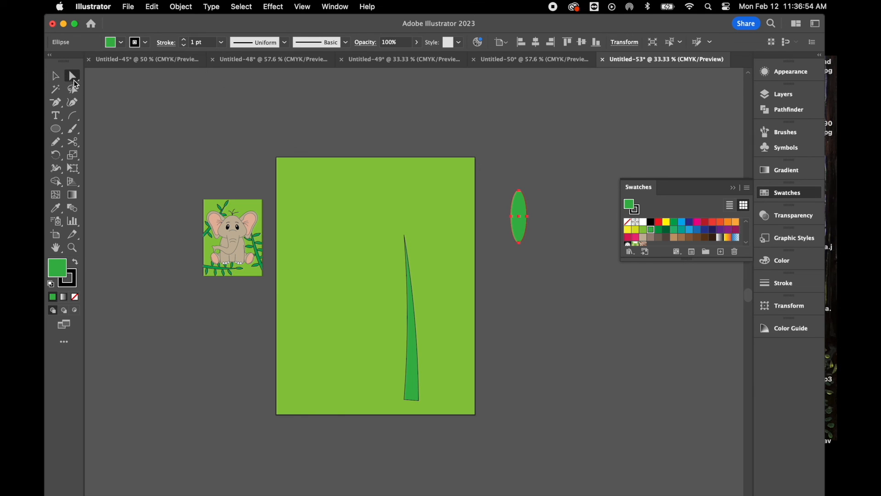
left_click(519, 190)
left_click(138, 42)
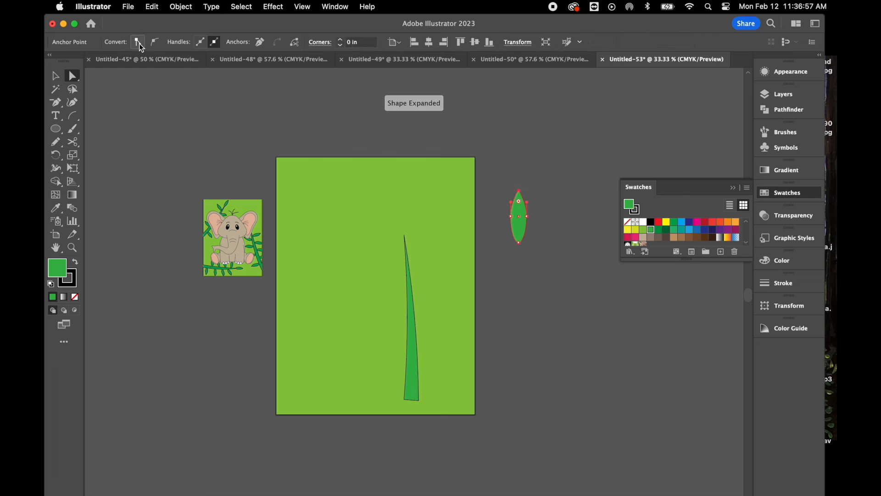
Step: Bend the leaf with a vertical Flag warp of 20% and expand its appearance
left_click(274, 6)
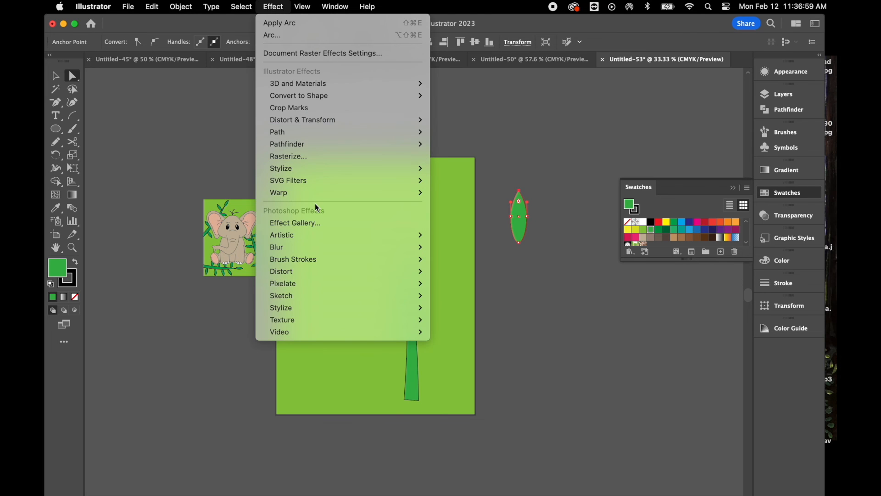
mouse_move(323, 194)
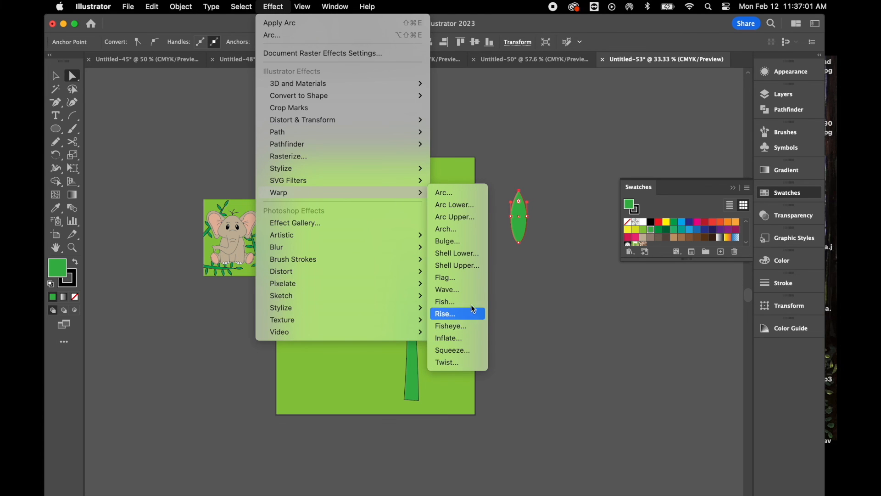
left_click(473, 276)
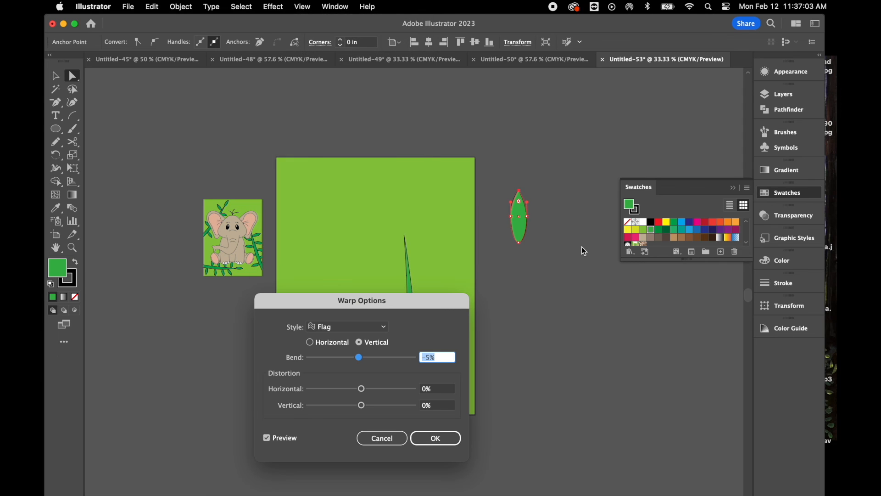
left_click(311, 342)
left_click_drag(359, 357, 349, 357)
left_click(360, 343)
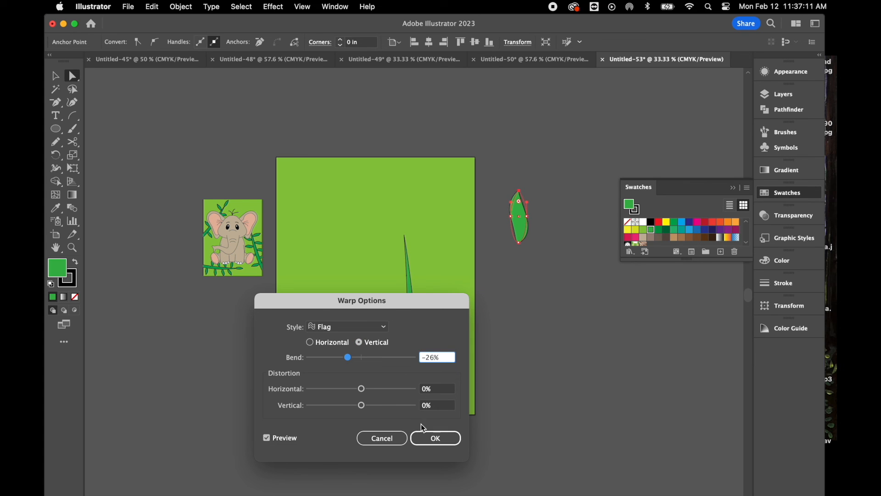
left_click_drag(348, 357, 372, 357)
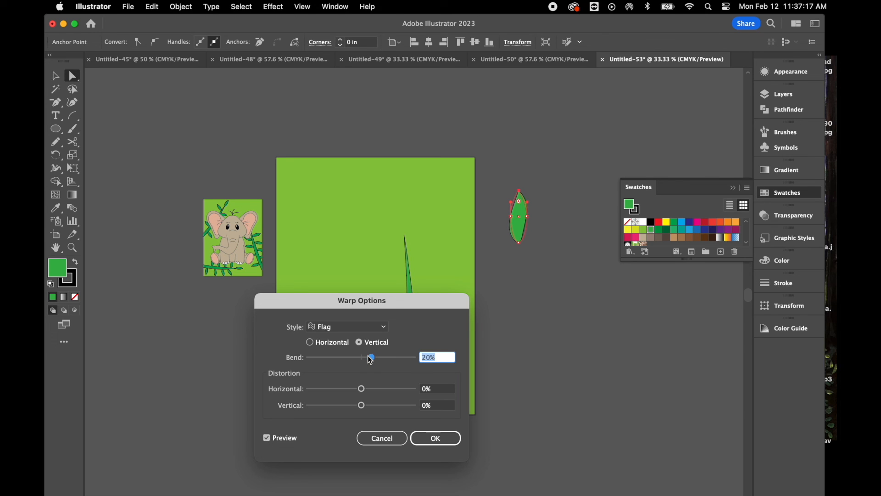
left_click(448, 437)
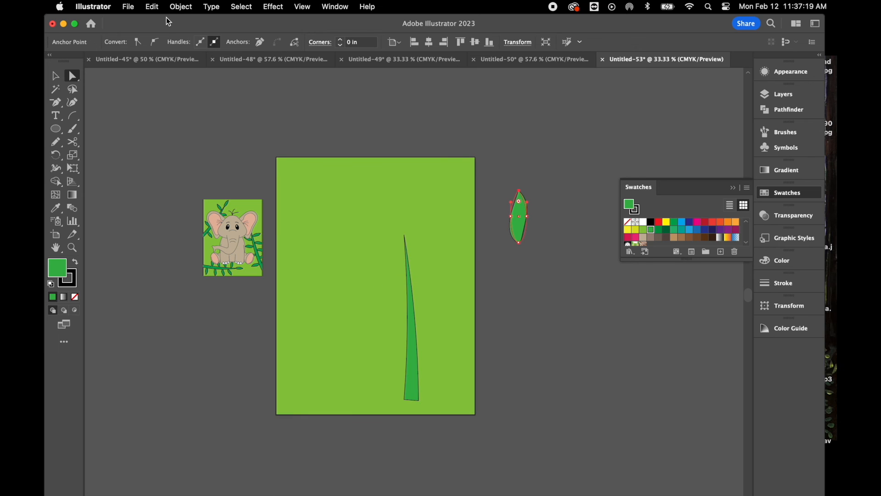
left_click(182, 7)
left_click(210, 168)
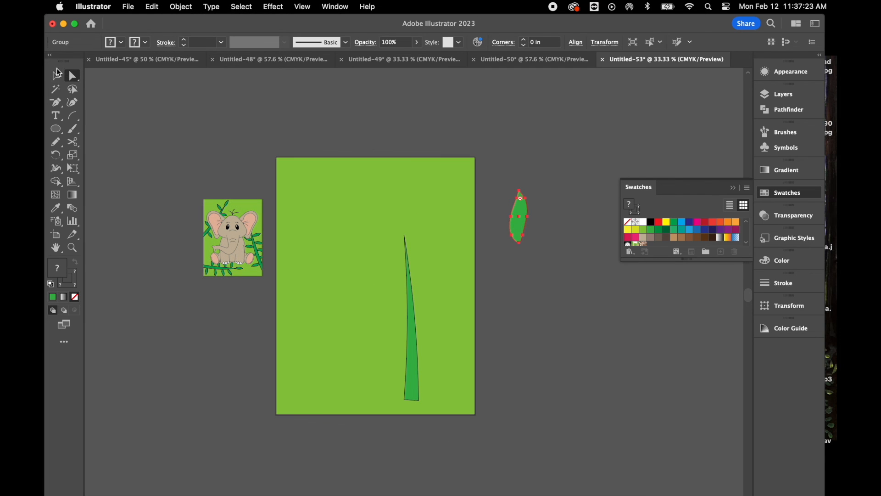
Step: Place the leaf on the tip of the stem and scale it down slightly
left_click_drag(521, 222, 408, 217)
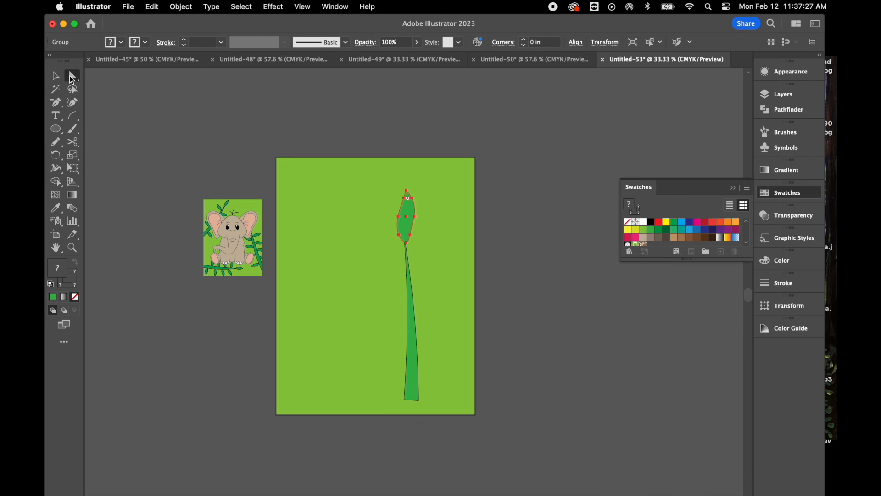
key("v")
left_click_drag(395, 189, 404, 228)
Step: Duplicate the leaf four times, rotating the copies outward and attaching two to each side of the stem
key("super+c")
key("super+v")
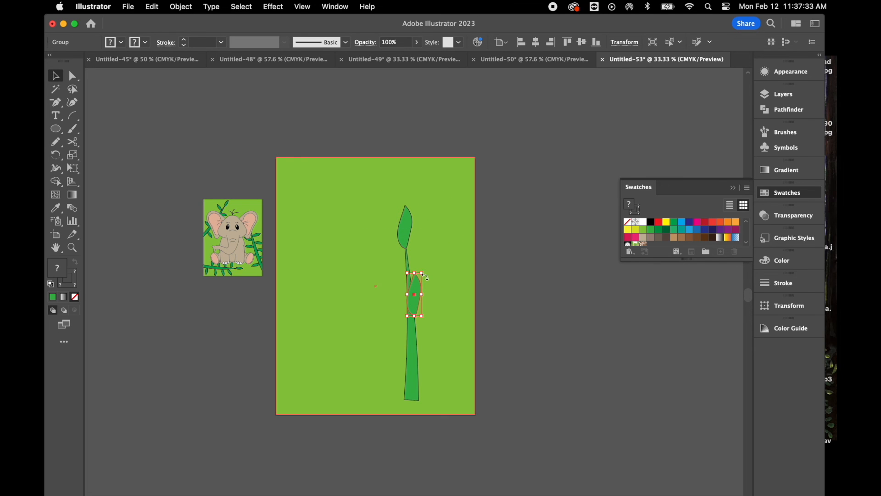
left_click_drag(428, 268, 469, 291)
left_click_drag(411, 295, 424, 276)
mouse_move(408, 298)
left_mouse_down()
mouse_move(428, 321)
mouse_move(396, 291)
left_mouse_up()
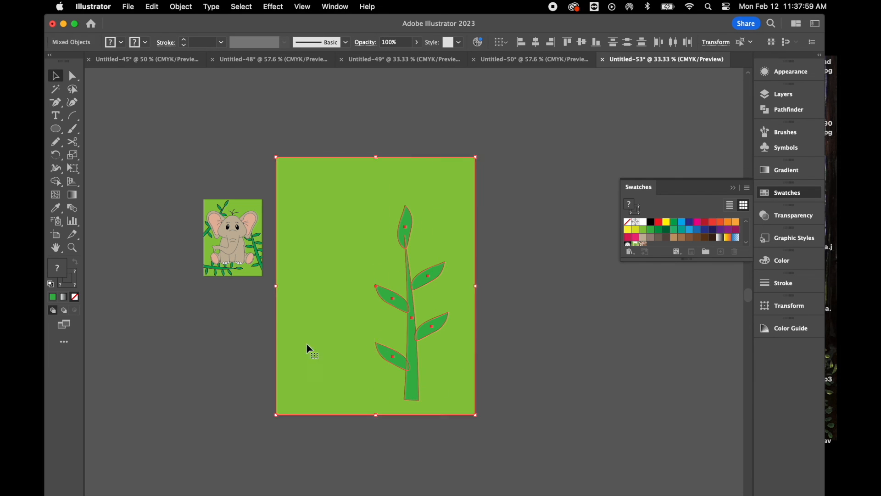
Step: Group the stem and its five leaves without the background rectangle
right_click(554, 358)
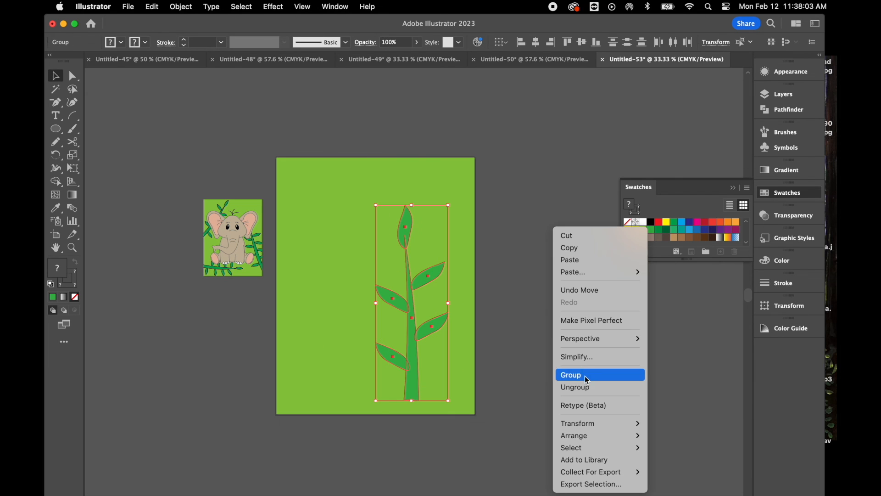
left_click(585, 376)
left_click(529, 318)
Step: Rotate the leafy branch clockwise and place it diagonally across the artboard's left edge
left_click(413, 305)
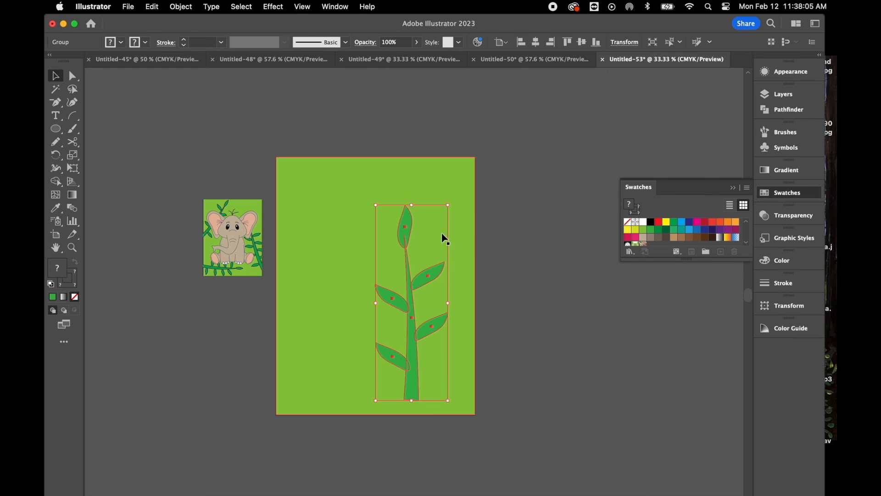
left_click_drag(451, 201, 478, 221)
left_click_drag(413, 292, 318, 245)
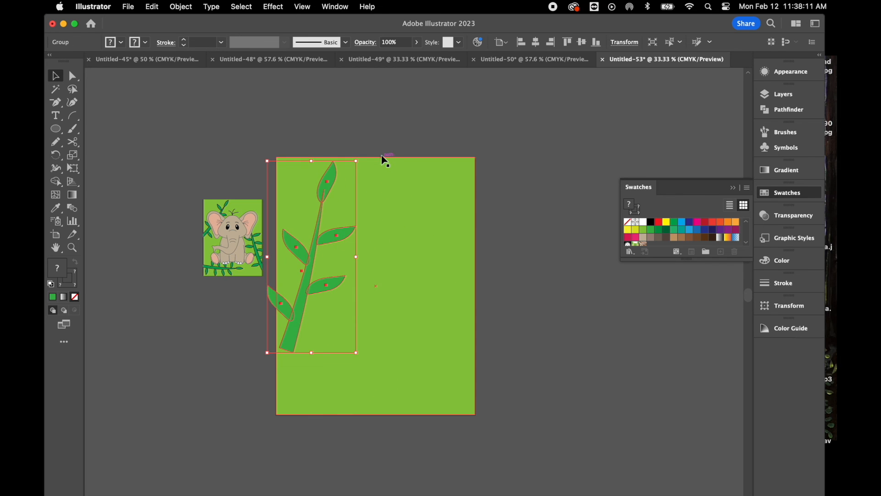
left_click_drag(358, 157, 383, 177)
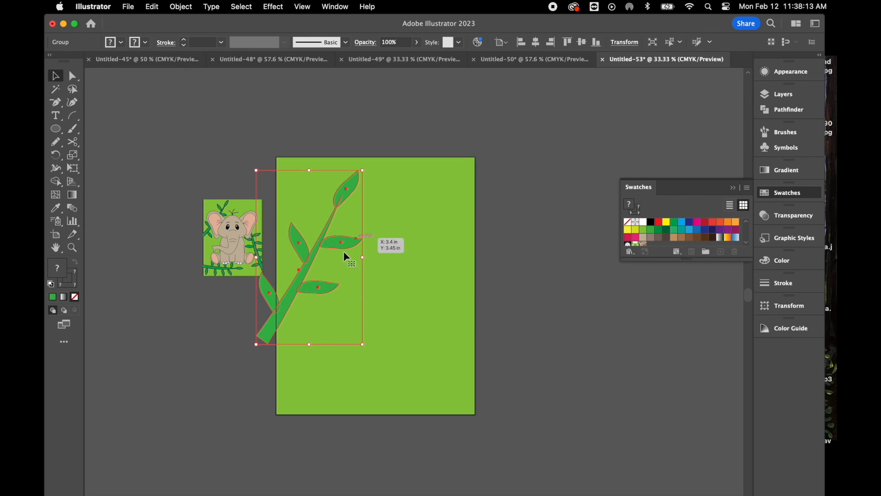
Step: Duplicate the branch onto the artboard's right edge and rotate the copy counterclockwise so its tip leans inward
left_click_drag(312, 260, 409, 301)
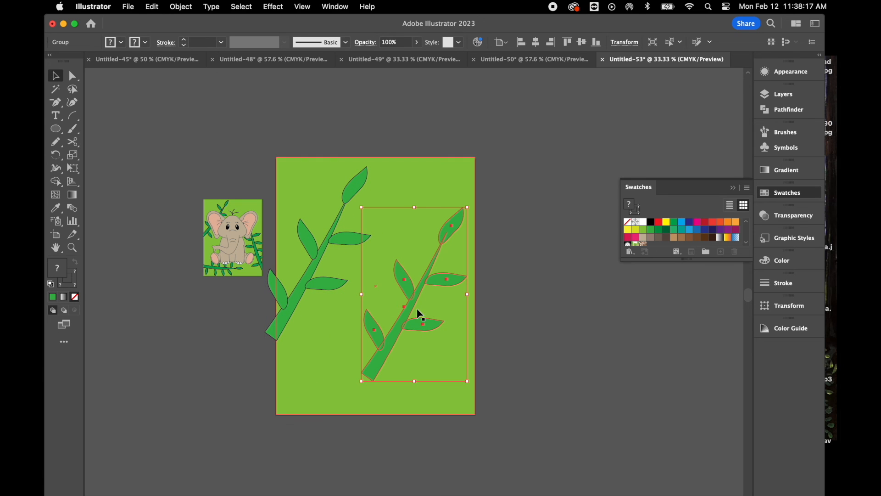
left_click_drag(386, 365, 419, 360)
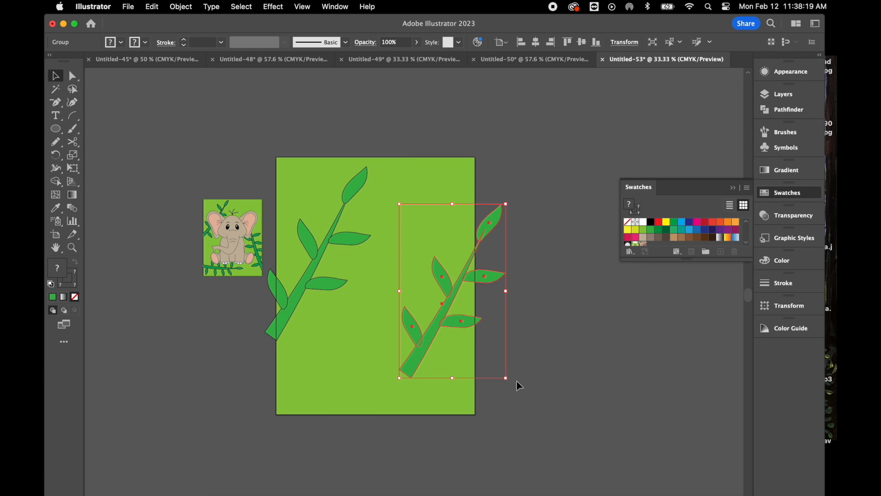
left_click_drag(509, 383, 509, 312)
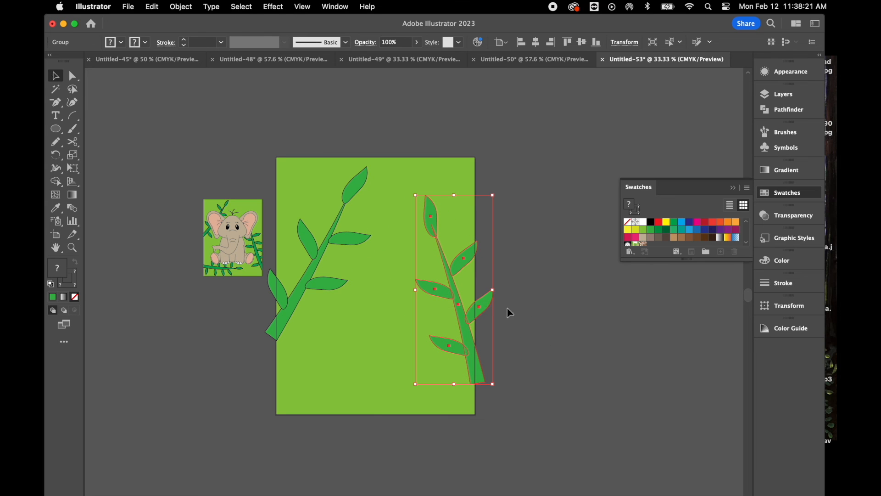
mouse_move(454, 304)
left_mouse_down()
mouse_move(443, 302)
mouse_move(453, 305)
left_mouse_up()
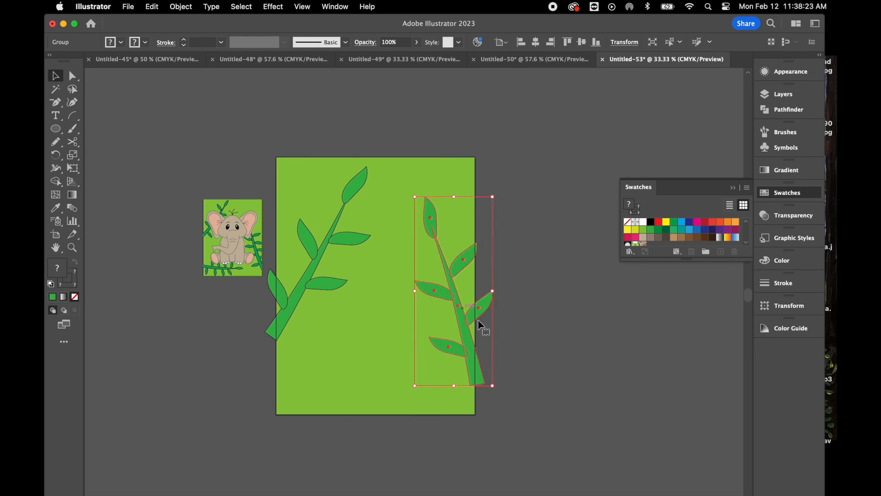
left_click_drag(498, 389, 503, 384)
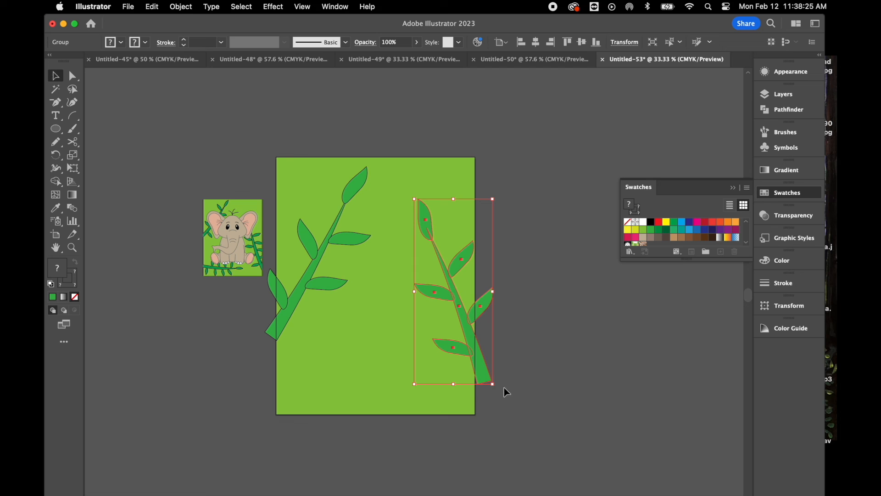
Step: Paste another copy of the branch, rotate it horizontal with the tip facing right, and place it along the artboard's bottom
key("super+c")
key("super+v")
left_click_drag(417, 320, 384, 388)
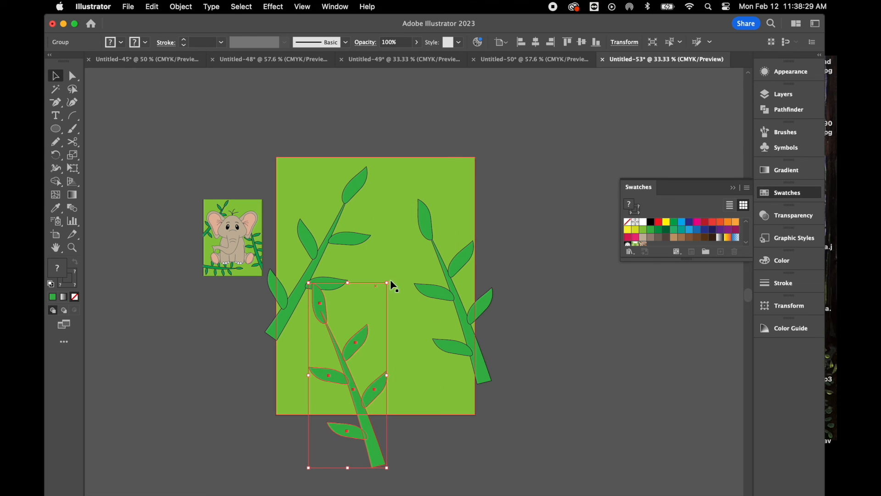
left_click_drag(392, 282, 442, 370)
left_click_drag(336, 383, 332, 365)
left_click_drag(411, 282, 420, 364)
left_click_drag(334, 367, 352, 381)
left_click(639, 408)
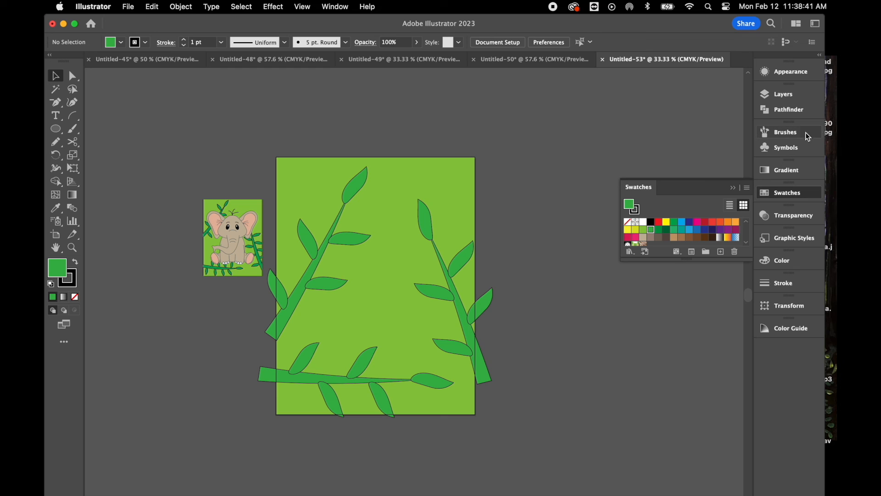
Step: Move the background Layer 2 below Layer 1 so the elephant is in front of the vines
left_click(804, 95)
left_click_drag(695, 126, 697, 164)
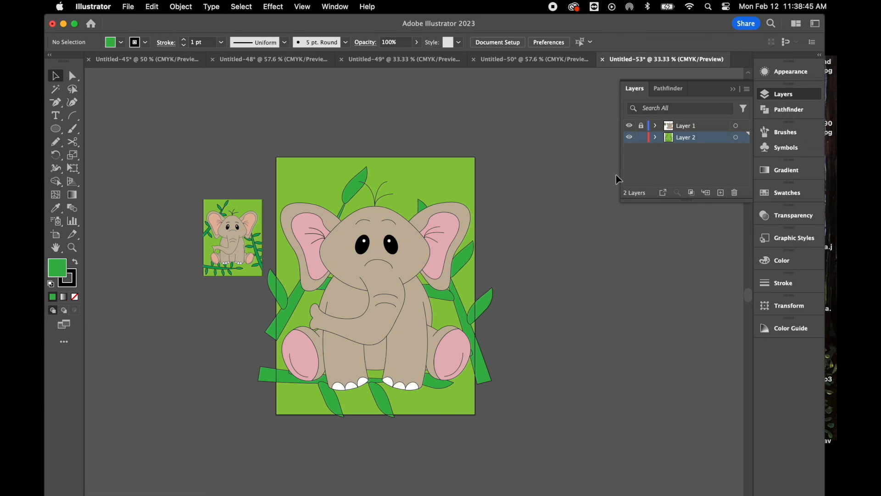
Step: Start drawing an ellipse on Layer 2 near the elephant's feet
left_click(56, 130)
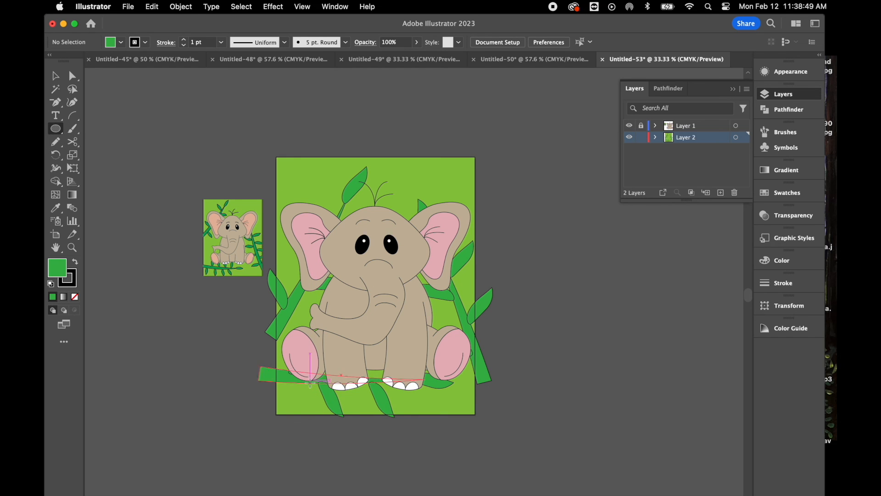